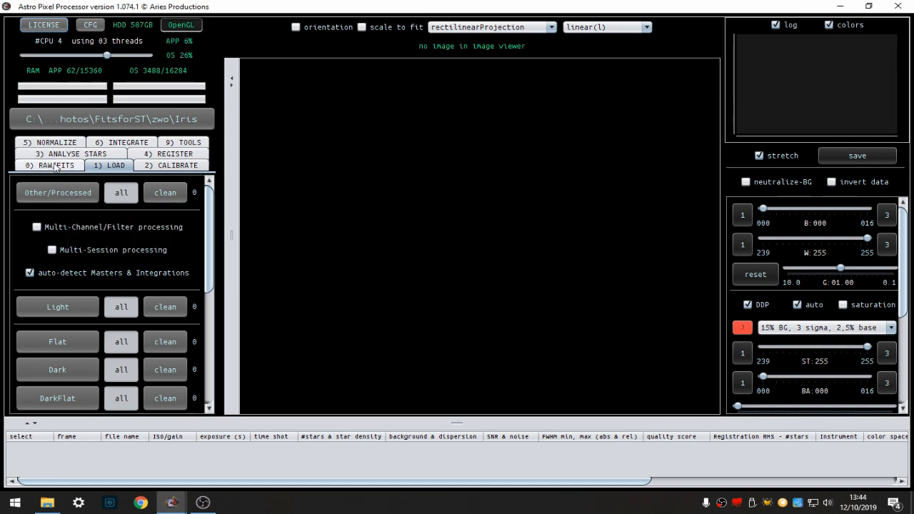
Force the Bayer CFA interpretation of the raw frames and set the pattern to RGGB
{"action": "left_click", "coordinate": [55, 166]}
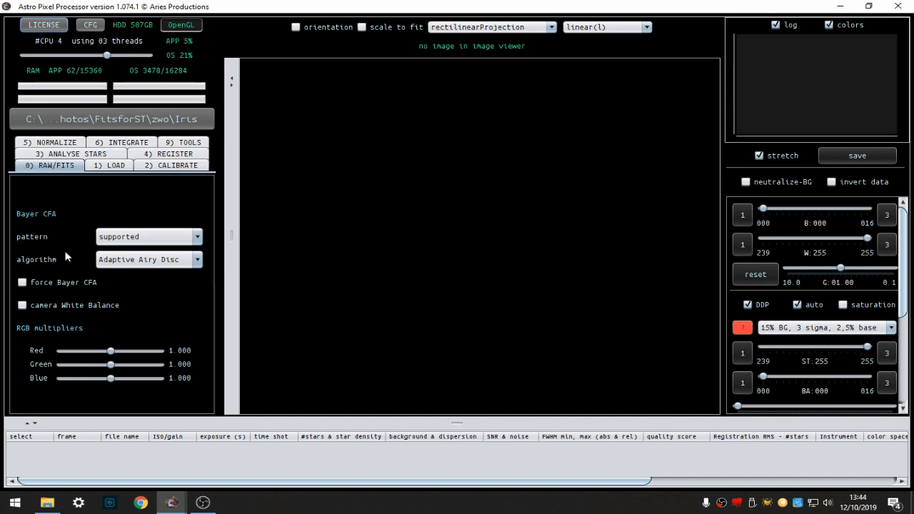
{"action": "left_click", "coordinate": [21, 283]}
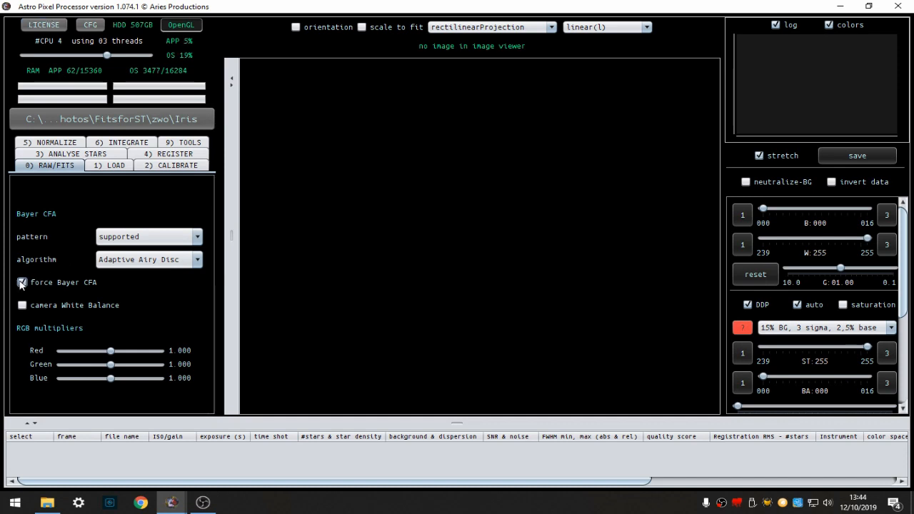
{"action": "left_click", "coordinate": [193, 242]}
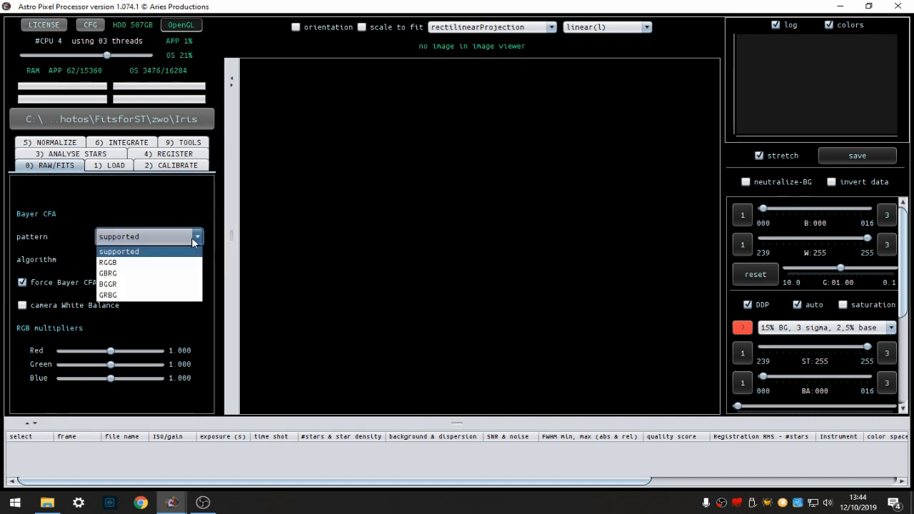
{"action": "left_click", "coordinate": [119, 263]}
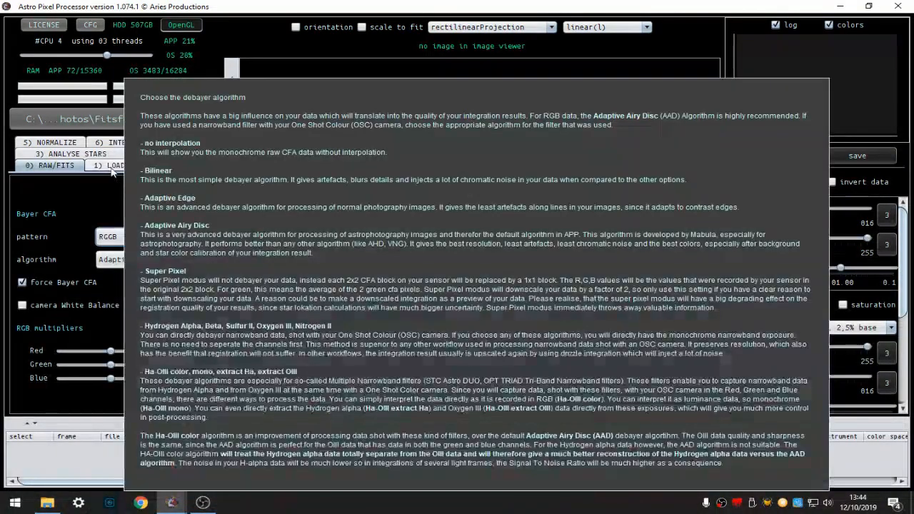
Load all the 240s light frames from the Lights folder under CameraCCD_1, 2019-10-04, leaving out the apt_thumbs folder
{"action": "left_click", "coordinate": [112, 165]}
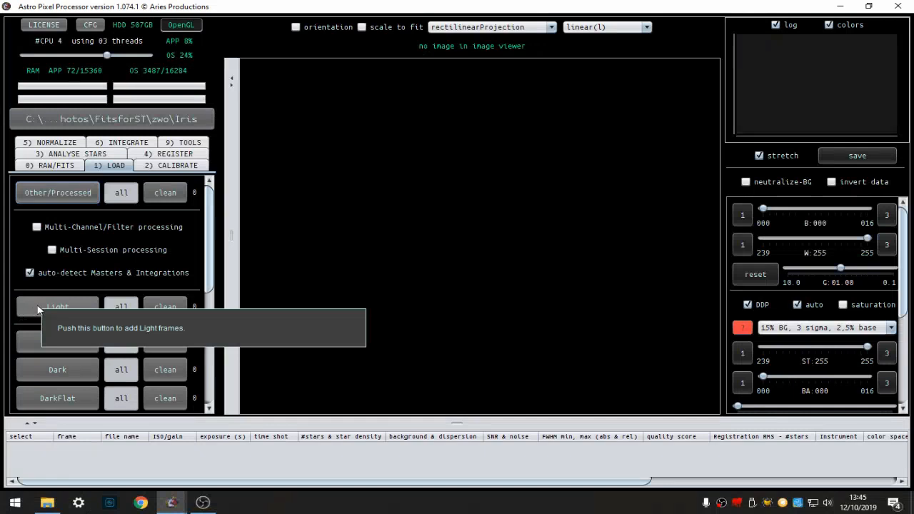
{"action": "left_click", "coordinate": [37, 309]}
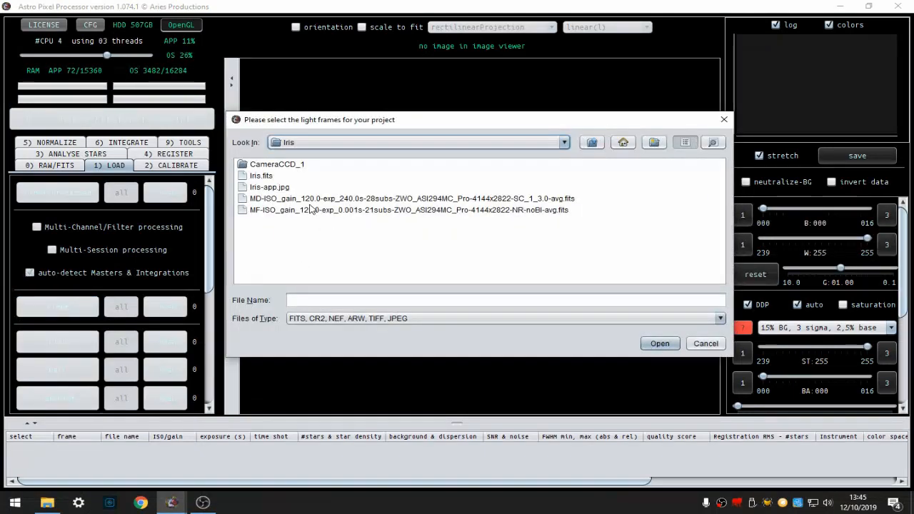
{"action": "double_click", "coordinate": [267, 165]}
{"action": "double_click", "coordinate": [266, 166]}
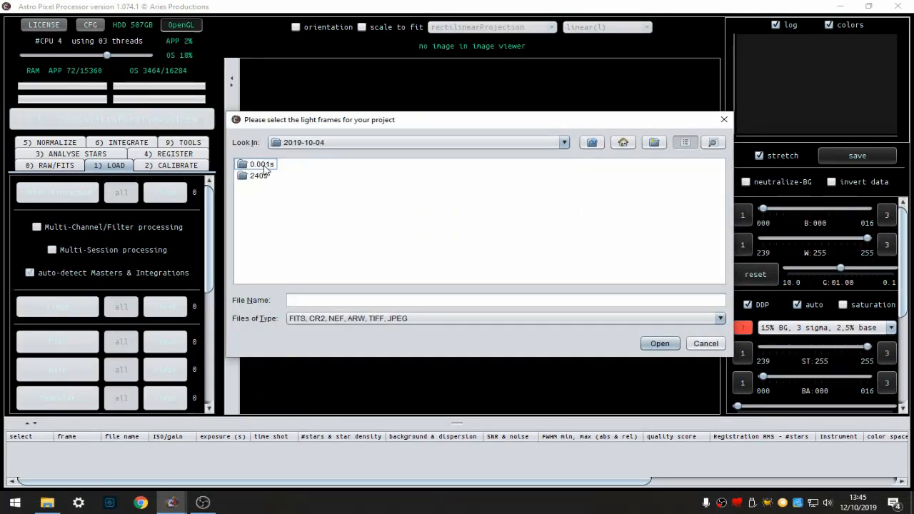
{"action": "double_click", "coordinate": [263, 177]}
{"action": "double_click", "coordinate": [262, 168]}
{"action": "left_click", "coordinate": [267, 178]}
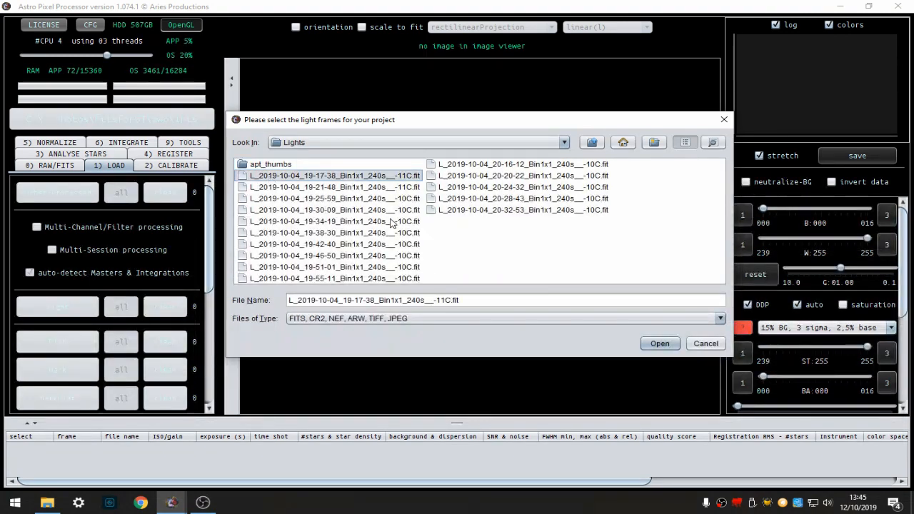
{"action": "left_click", "coordinate": [443, 212], "text": "shift"}
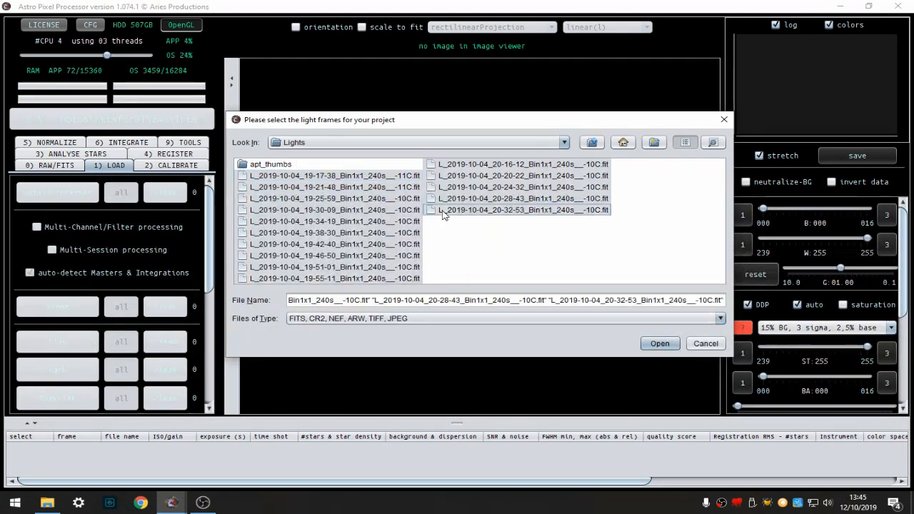
{"action": "left_click", "coordinate": [654, 346]}
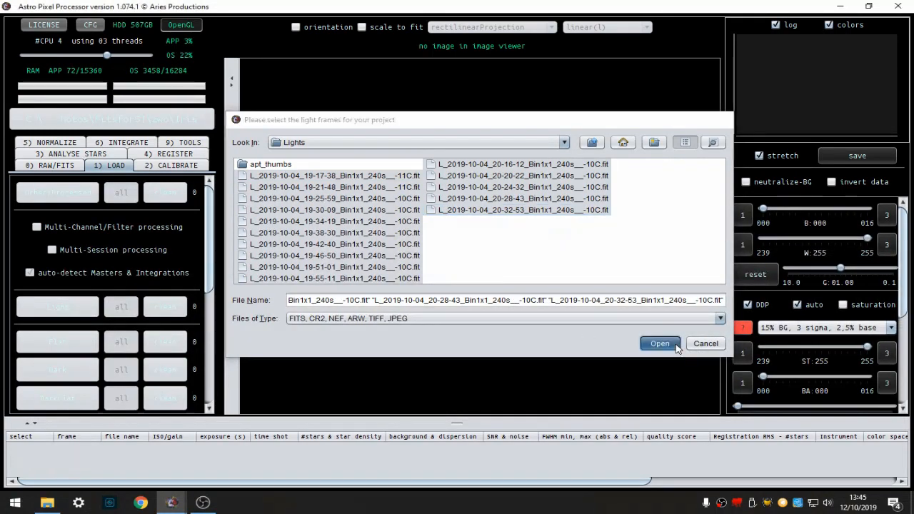
Load the MF-ISO_gain_120.0 master flat and MD-ISO_gain_120.0 master dark together from the Iris folder, with masters auto-detected
{"action": "scroll", "coordinate": [75, 329], "scroll_direction": "down", "scroll_amount": 4}
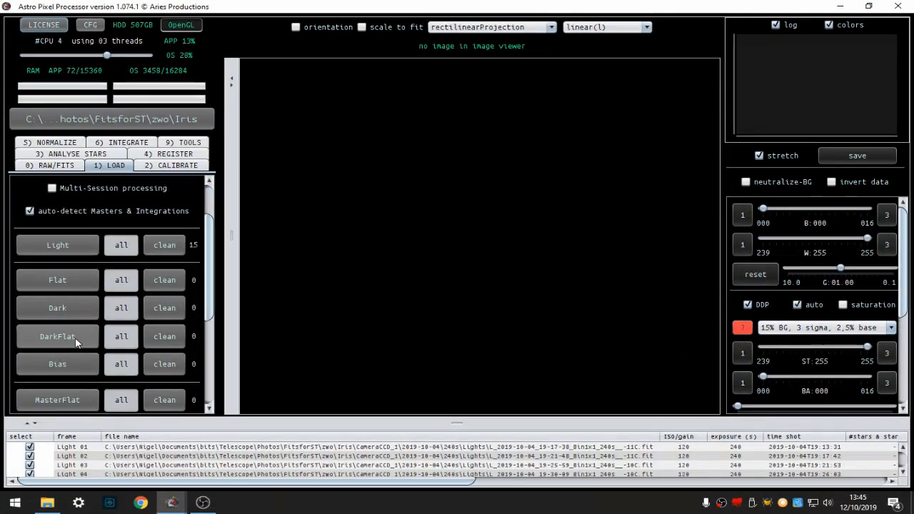
{"action": "left_click", "coordinate": [75, 337]}
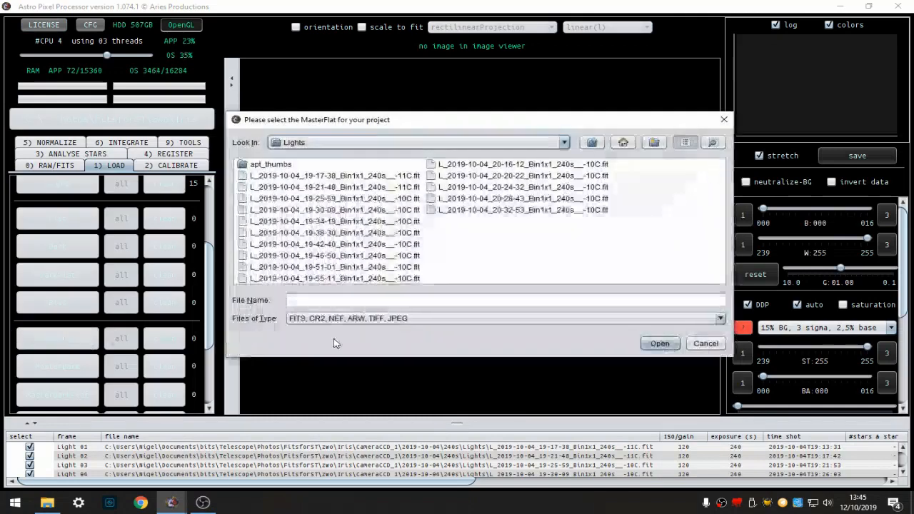
{"action": "left_click", "coordinate": [564, 142]}
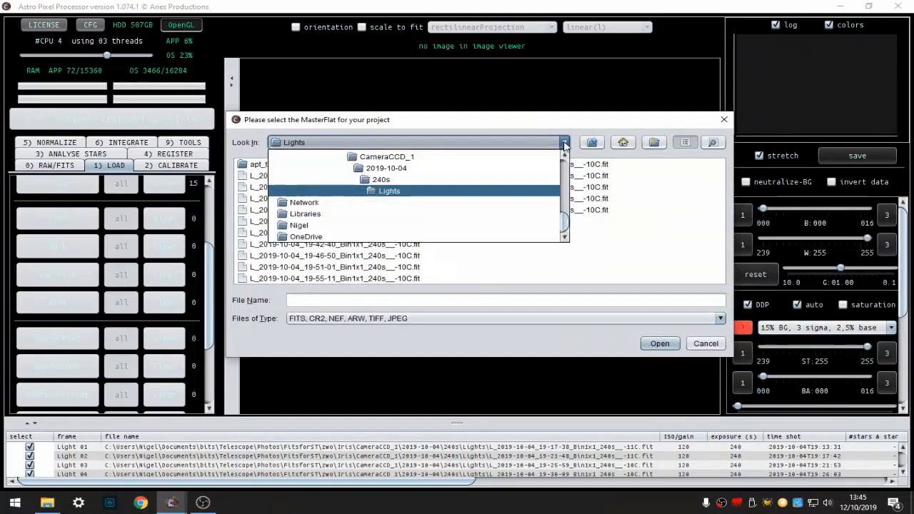
{"action": "left_click", "coordinate": [405, 157]}
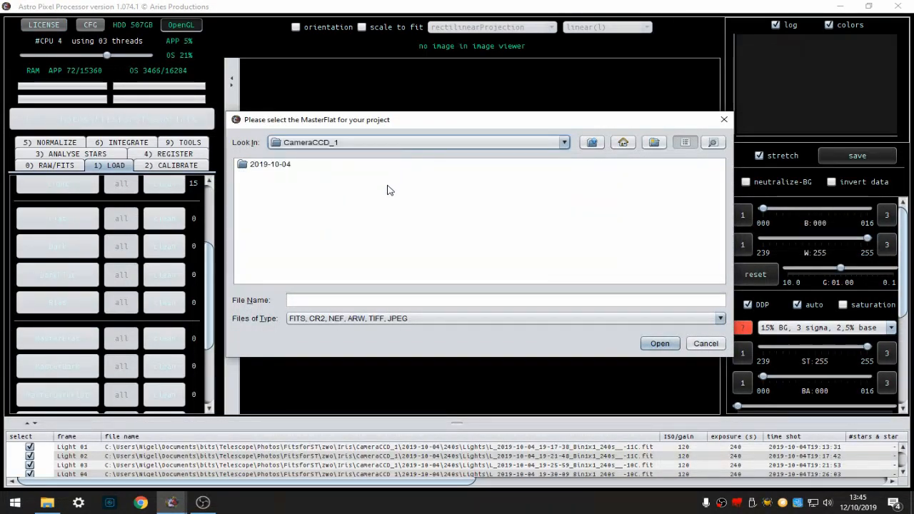
{"action": "double_click", "coordinate": [266, 165]}
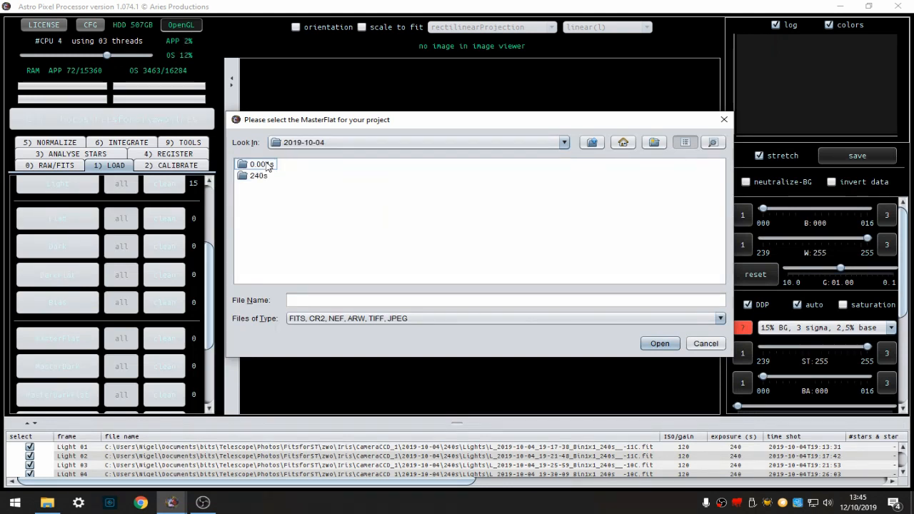
{"action": "left_click", "coordinate": [564, 142]}
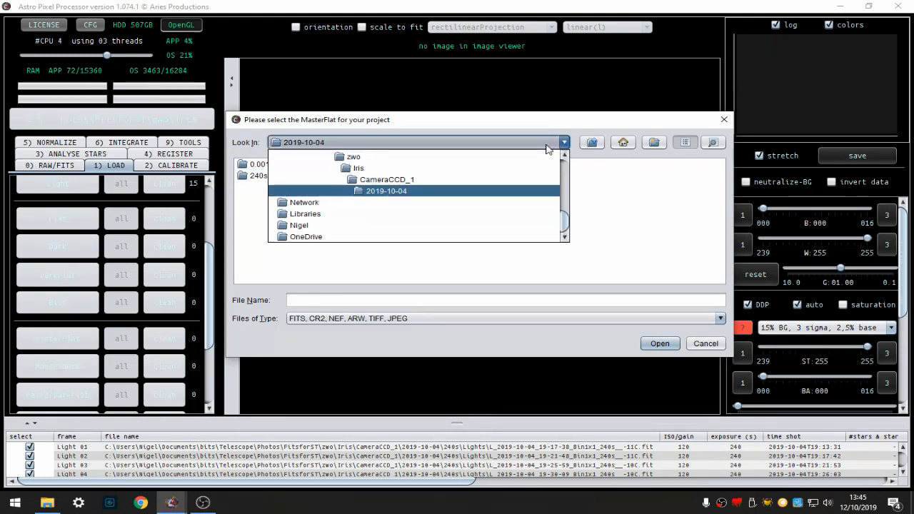
{"action": "left_click", "coordinate": [355, 170]}
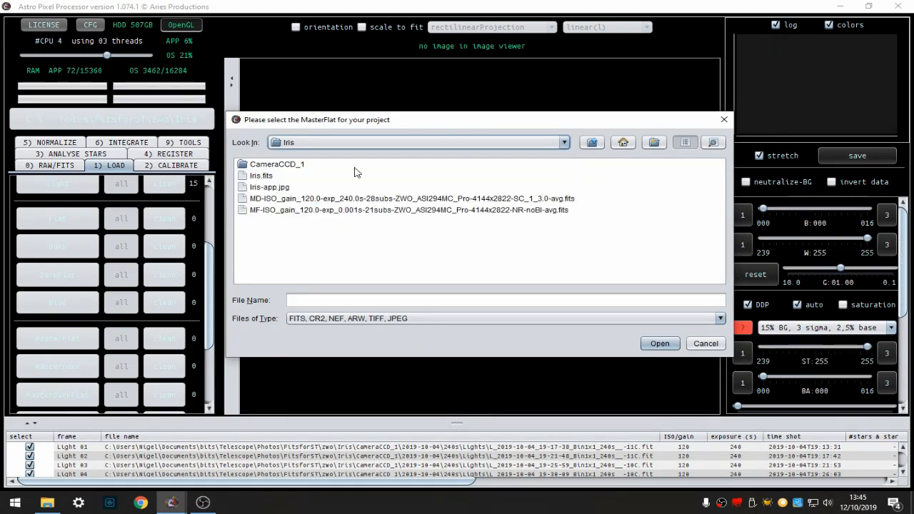
{"action": "left_click", "coordinate": [282, 211]}
{"action": "left_click", "coordinate": [283, 199], "text": "ctrl"}
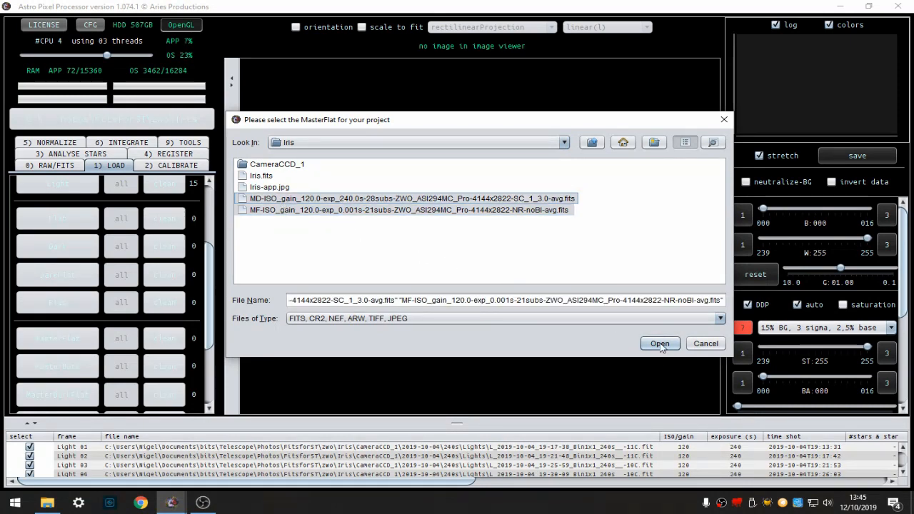
{"action": "left_click", "coordinate": [661, 344]}
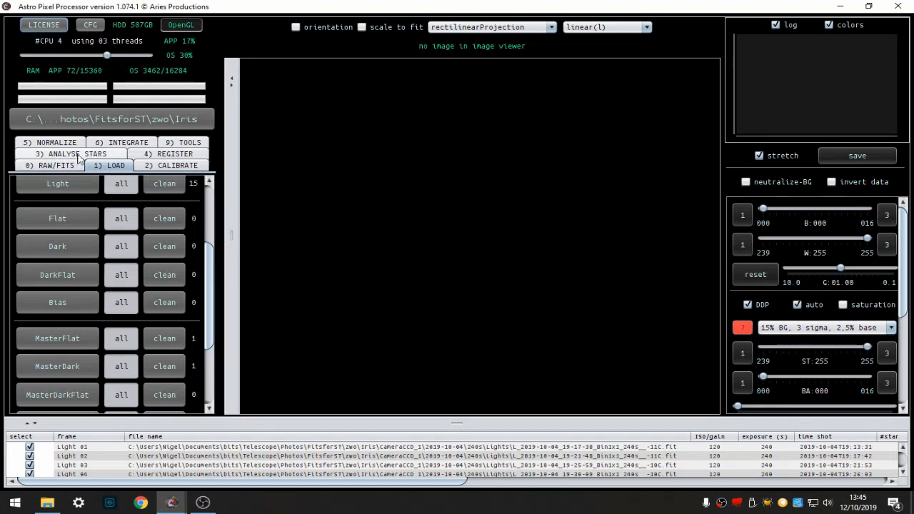
Set the integration method to median and the outlier rejection filter to MAD sigma clip
{"action": "left_click", "coordinate": [133, 144]}
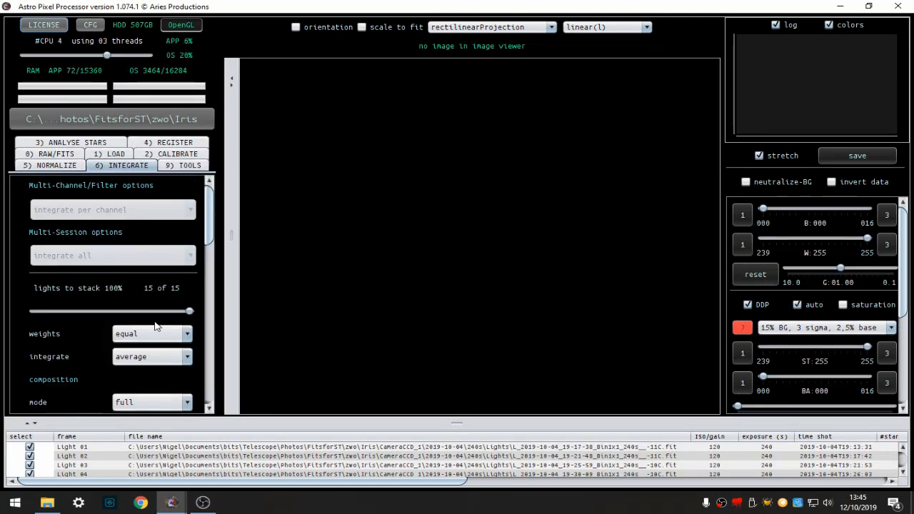
{"action": "left_click", "coordinate": [187, 357]}
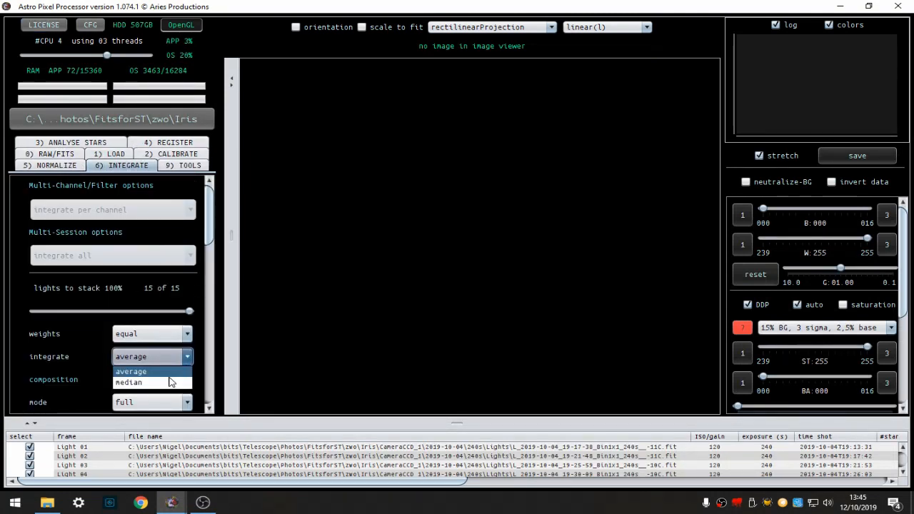
{"action": "left_click", "coordinate": [162, 383]}
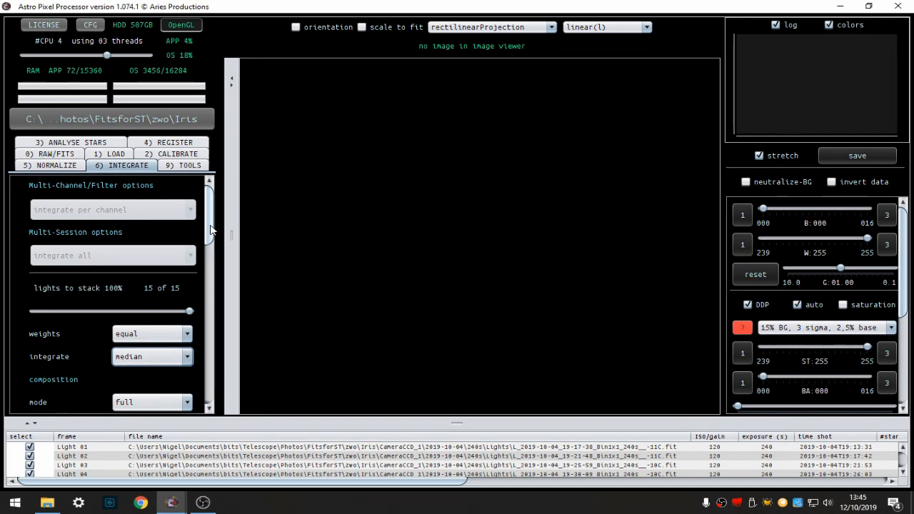
{"action": "scroll", "coordinate": [214, 253], "scroll_direction": "down", "scroll_amount": 3}
{"action": "scroll", "coordinate": [213, 278], "scroll_direction": "down", "scroll_amount": 8}
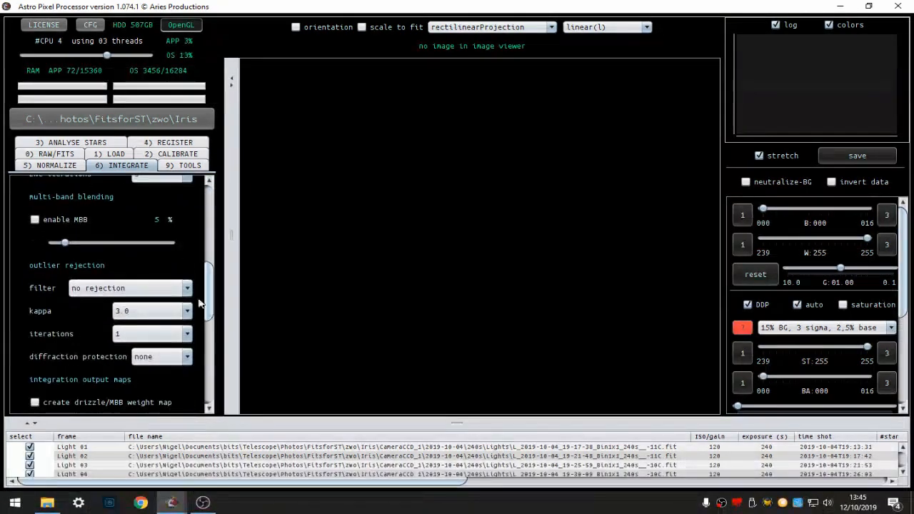
{"action": "left_click", "coordinate": [187, 291]}
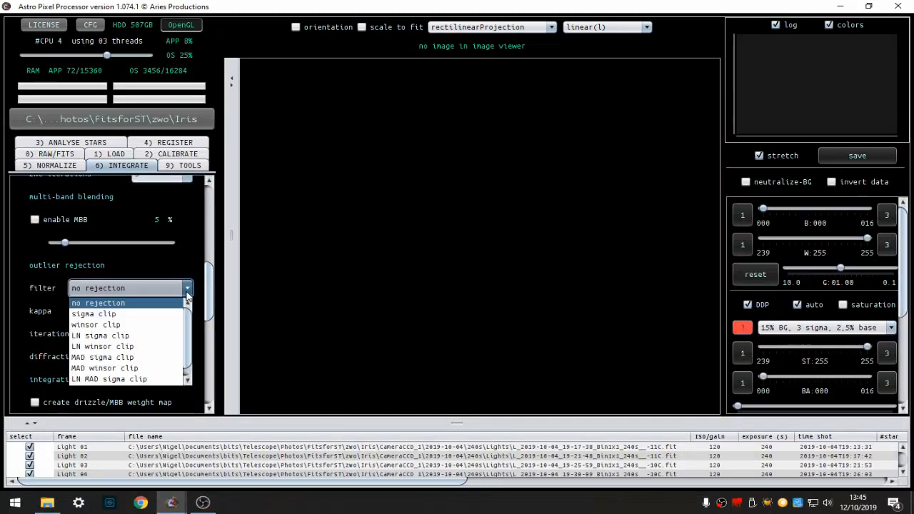
{"action": "left_click", "coordinate": [131, 358]}
Run the integration without drizzle at scale 1.0 and display the resulting stack in the image viewer
{"action": "scroll", "coordinate": [131, 357], "scroll_direction": "down", "scroll_amount": 9}
{"action": "scroll", "coordinate": [130, 359], "scroll_direction": "down", "scroll_amount": 3}
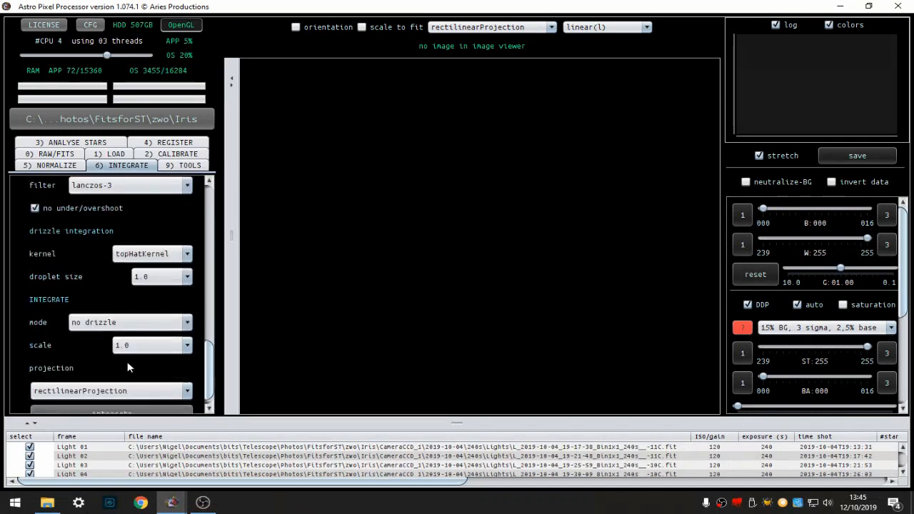
{"action": "left_click", "coordinate": [118, 402]}
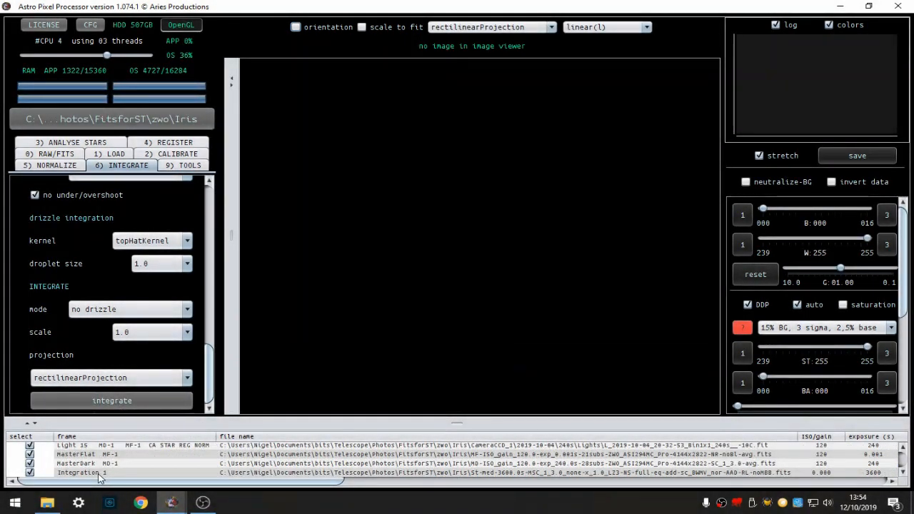
{"action": "left_click", "coordinate": [99, 477]}
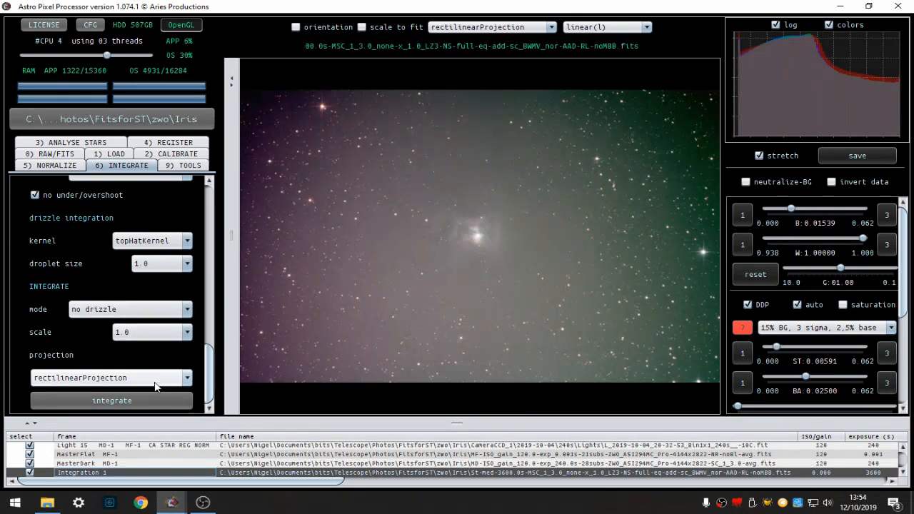
Crop a thin border off all sides of the displayed integration with batch modify and store the result as FITS
{"action": "left_click", "coordinate": [184, 166]}
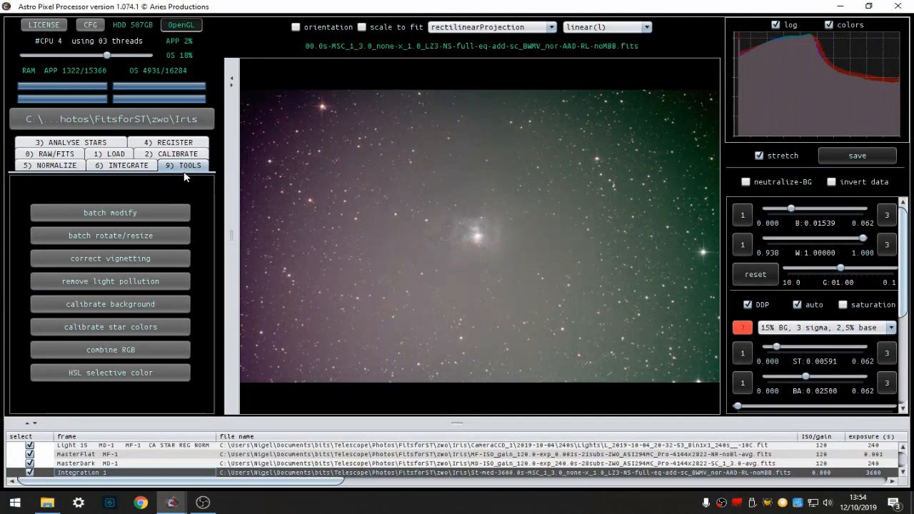
{"action": "left_click", "coordinate": [135, 215]}
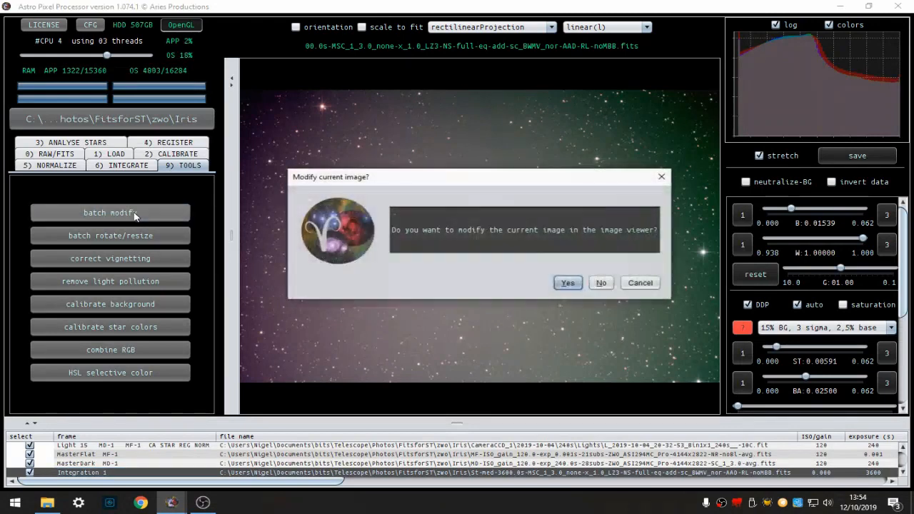
{"action": "left_click", "coordinate": [568, 283]}
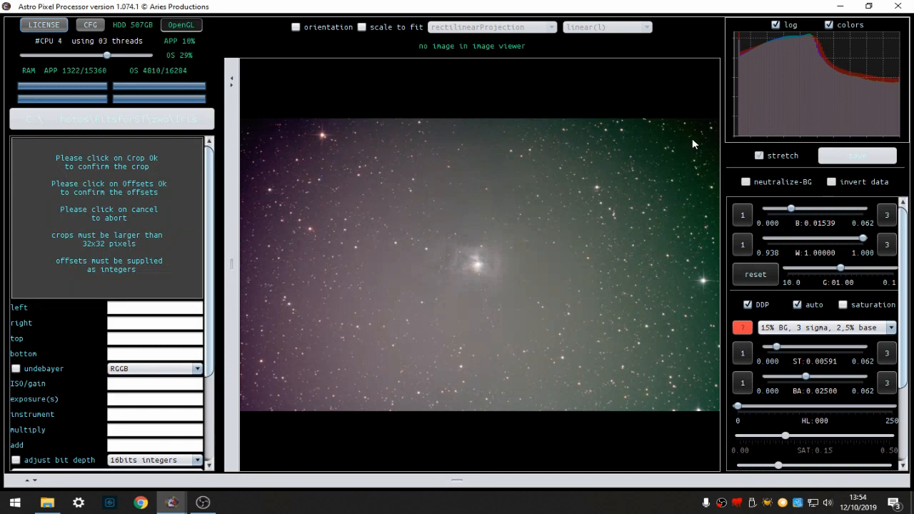
{"action": "left_click_drag", "start_coordinate": [710, 124], "coordinate": [248, 409]}
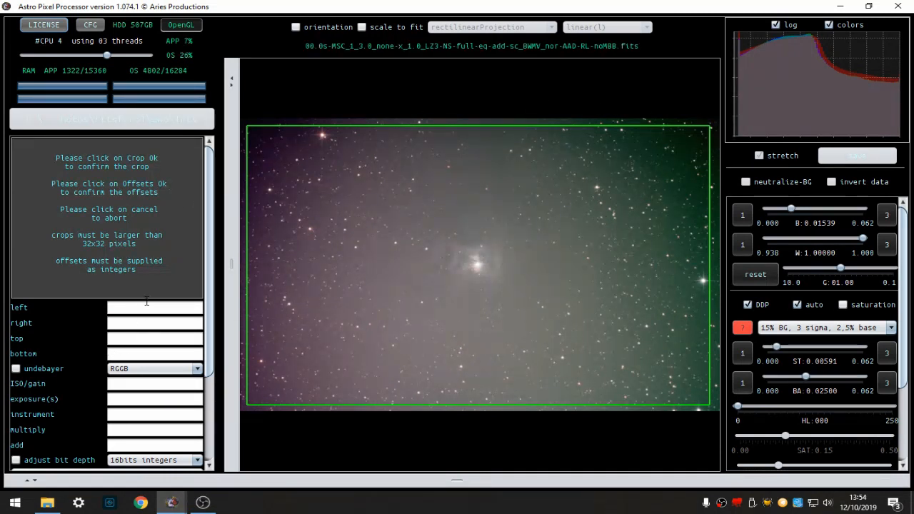
{"action": "scroll", "coordinate": [121, 357], "scroll_direction": "down", "scroll_amount": 3}
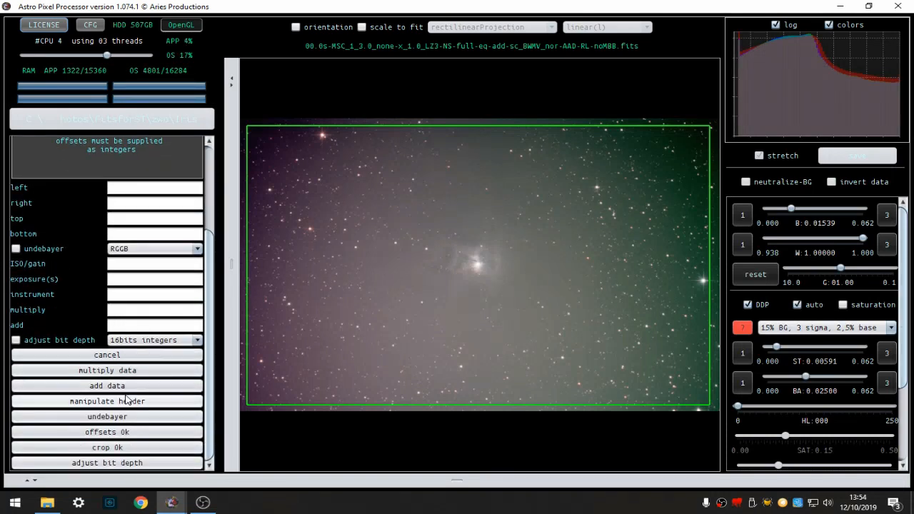
{"action": "left_click", "coordinate": [102, 448]}
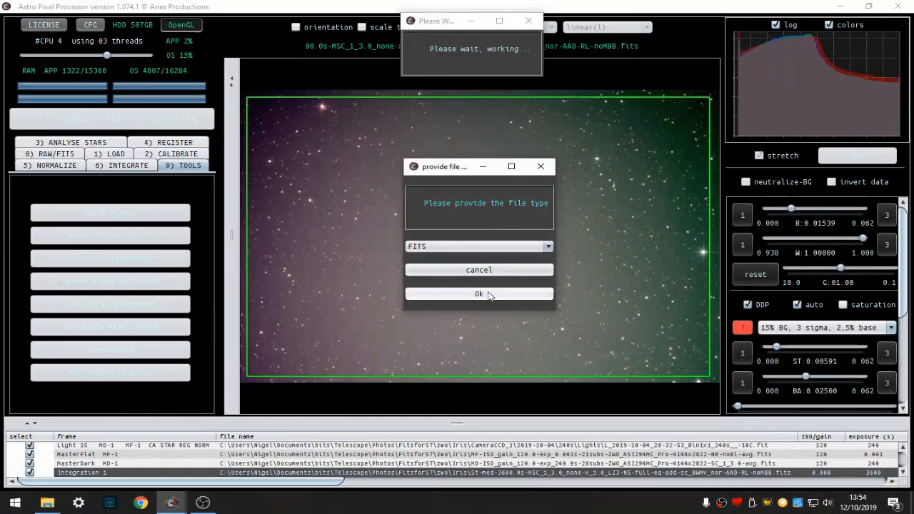
{"action": "left_click", "coordinate": [489, 293]}
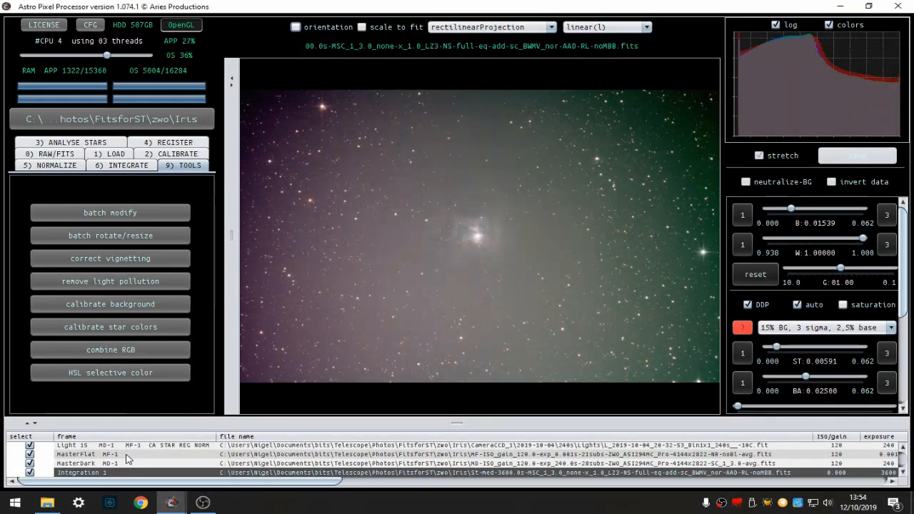
{"action": "scroll", "coordinate": [128, 459], "scroll_direction": "down", "scroll_amount": 1}
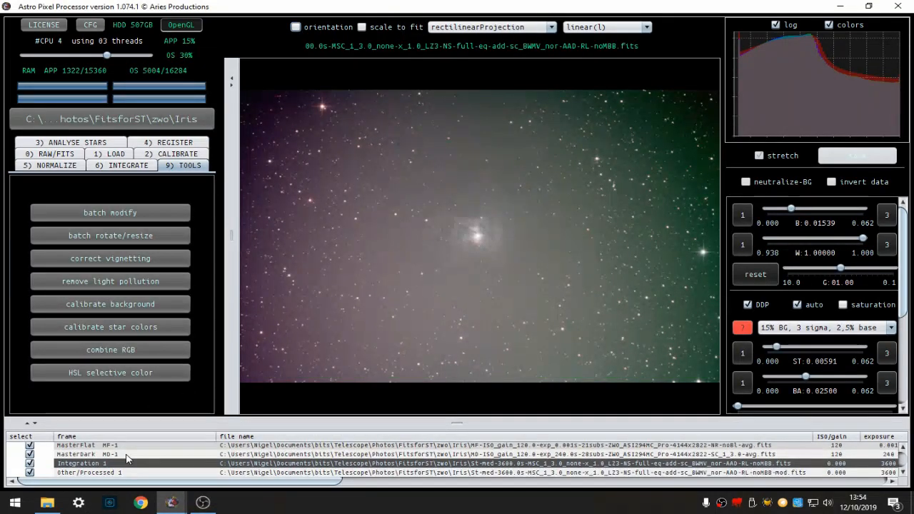
Display the cropped Other/Processed 1 image and start light pollution removal on it
{"action": "left_click", "coordinate": [86, 474]}
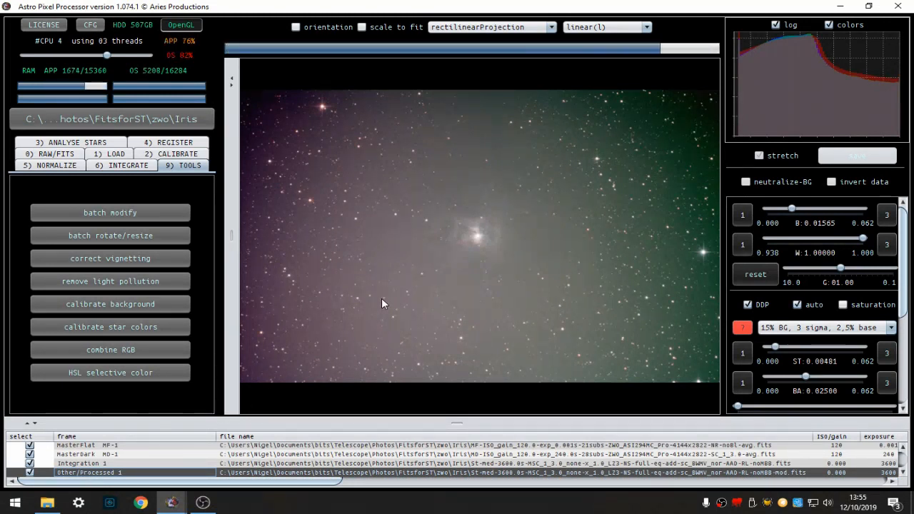
{"action": "left_click", "coordinate": [118, 283]}
{"action": "left_click", "coordinate": [643, 284]}
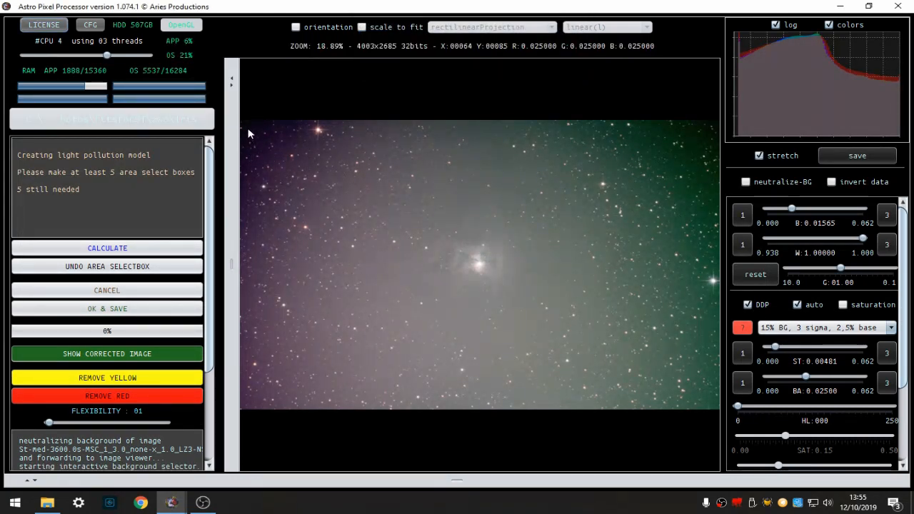
Mark seven area select boxes on background sky along the left, top and bottom of the image and calculate the light pollution model
{"action": "left_click_drag", "start_coordinate": [278, 160], "coordinate": [282, 165]}
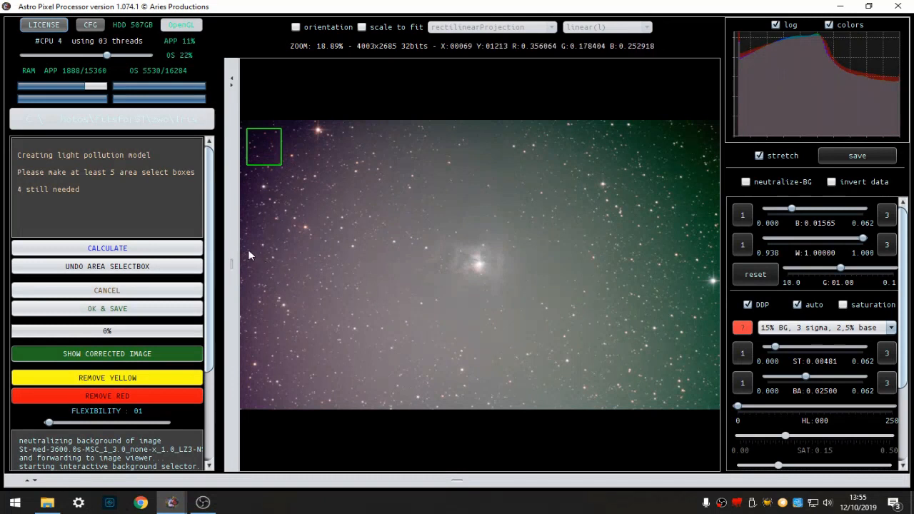
{"action": "left_click_drag", "start_coordinate": [272, 277], "coordinate": [282, 290]}
{"action": "left_click_drag", "start_coordinate": [251, 374], "coordinate": [296, 406]}
{"action": "left_click_drag", "start_coordinate": [337, 319], "coordinate": [375, 348]}
{"action": "left_click_drag", "start_coordinate": [526, 358], "coordinate": [559, 386]}
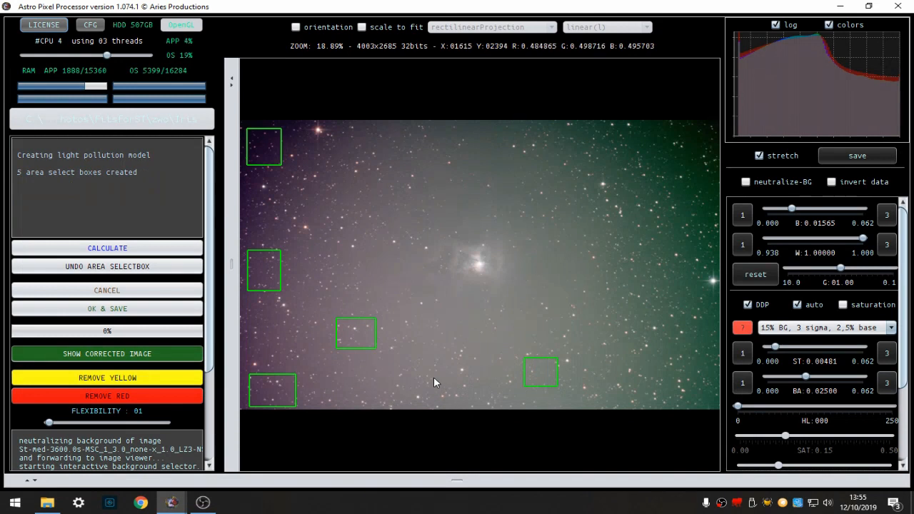
{"action": "left_click_drag", "start_coordinate": [344, 126], "coordinate": [392, 148]}
{"action": "left_click", "coordinate": [108, 248]}
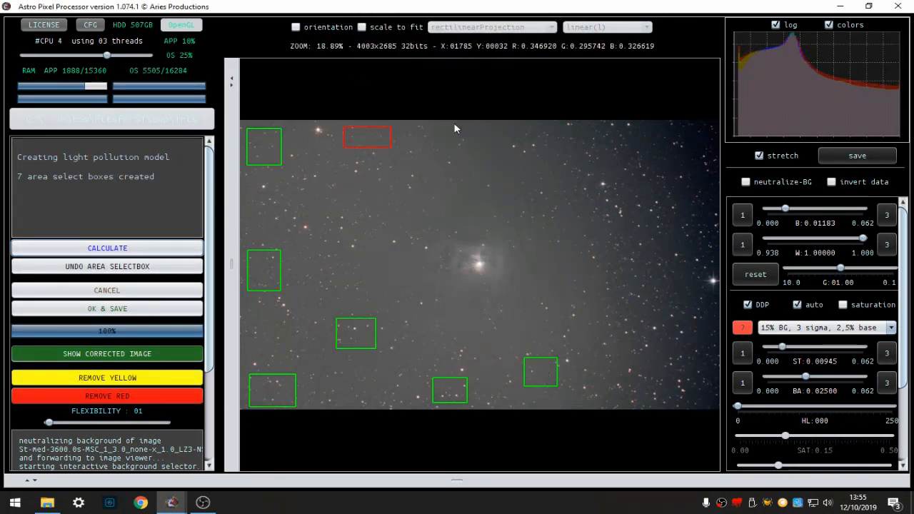
{"action": "left_click_drag", "start_coordinate": [448, 122], "coordinate": [496, 154]}
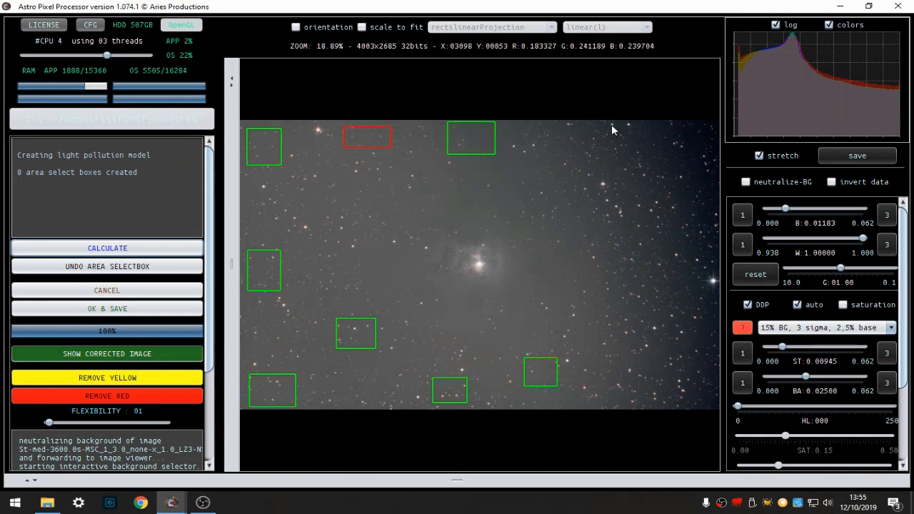
{"action": "left_click_drag", "start_coordinate": [611, 119], "coordinate": [642, 144]}
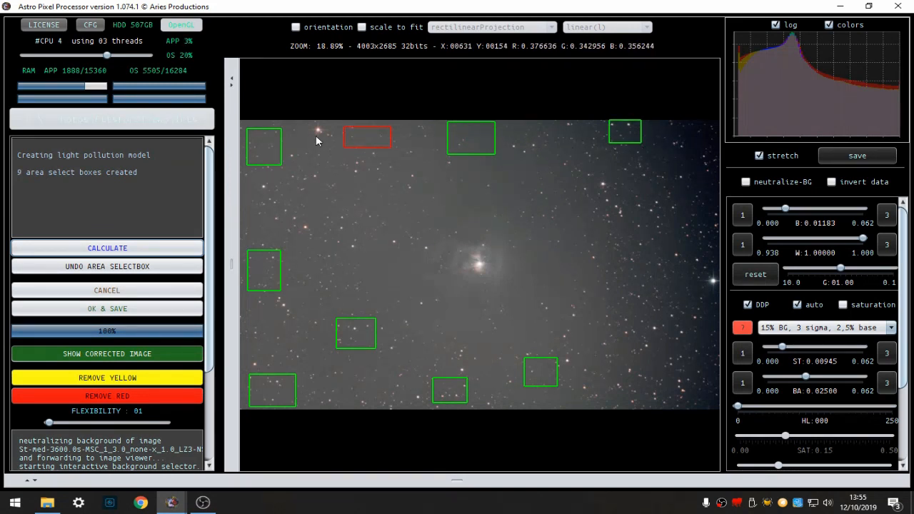
{"action": "left_click", "coordinate": [109, 266]}
{"action": "left_click", "coordinate": [109, 267]}
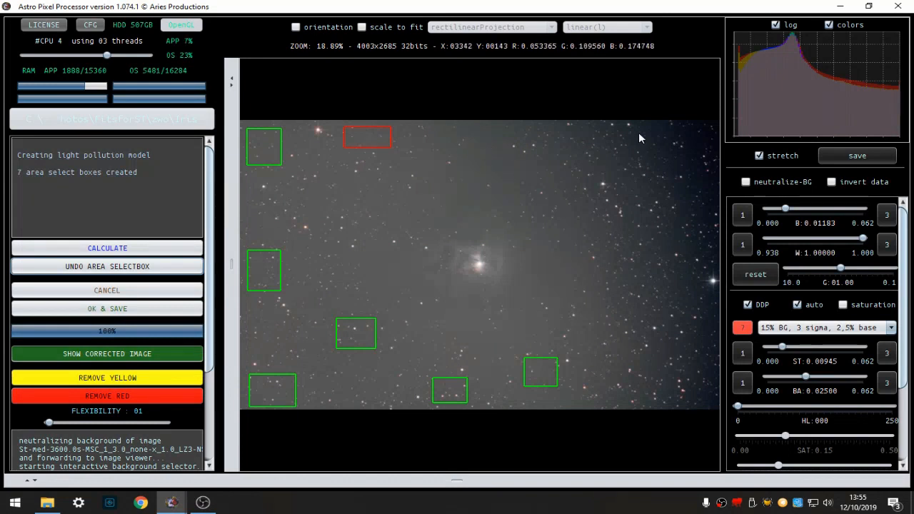
Add 15 background area select boxes around the nebula, covering the right side, lower edge and left half, and recalculate the light pollution model
{"action": "left_click_drag", "start_coordinate": [556, 122], "coordinate": [564, 129]}
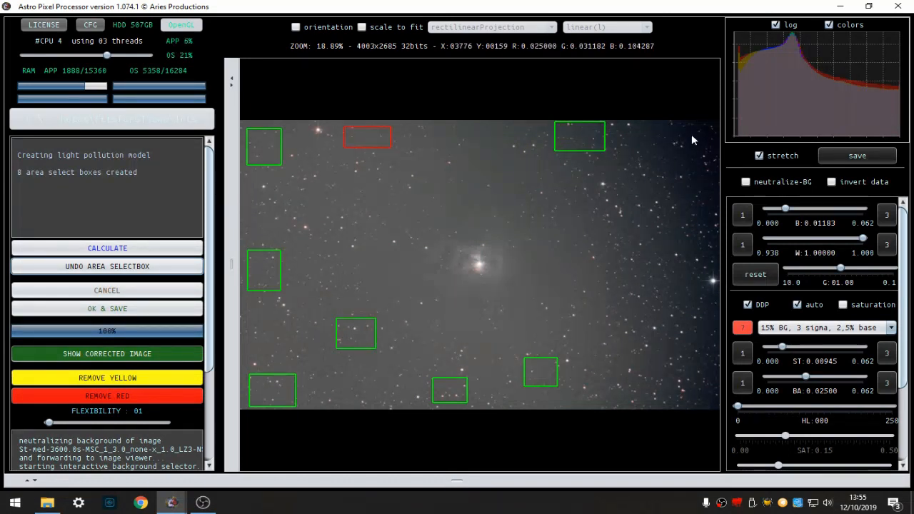
{"action": "left_click_drag", "start_coordinate": [717, 150], "coordinate": [716, 148]}
{"action": "left_click_drag", "start_coordinate": [693, 210], "coordinate": [727, 258]}
{"action": "left_click_drag", "start_coordinate": [607, 261], "coordinate": [618, 276]}
{"action": "left_click_drag", "start_coordinate": [583, 322], "coordinate": [605, 347]}
{"action": "left_click_drag", "start_coordinate": [610, 388], "coordinate": [621, 401]}
{"action": "mouse_move", "coordinate": [665, 349]}
{"action": "left_mouse_down"}
{"action": "mouse_move", "coordinate": [726, 392]}
{"action": "mouse_move", "coordinate": [719, 398]}
{"action": "left_mouse_up"}
{"action": "left_click_drag", "start_coordinate": [347, 388], "coordinate": [365, 410]}
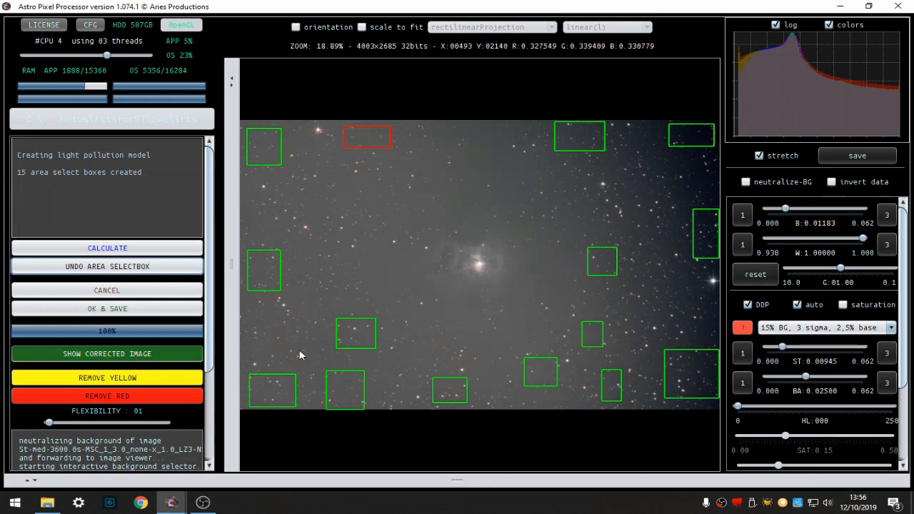
{"action": "left_click_drag", "start_coordinate": [272, 337], "coordinate": [271, 333]}
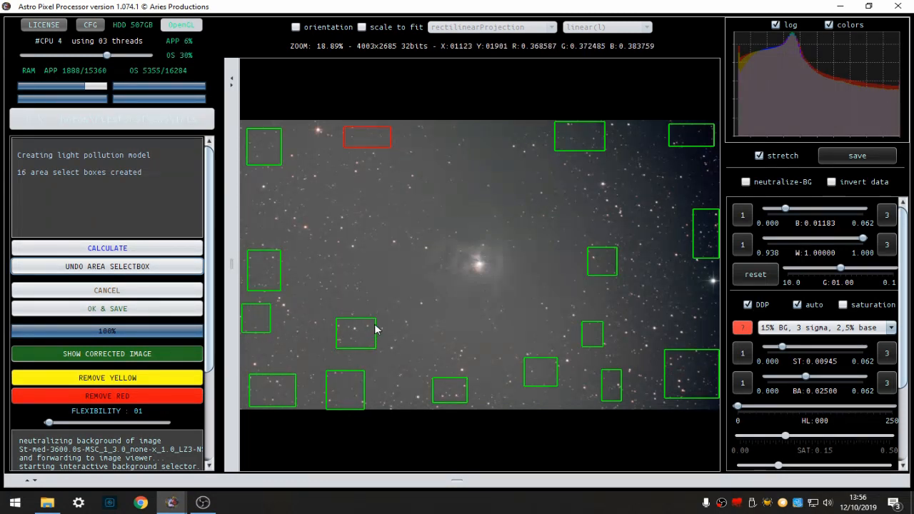
{"action": "left_click_drag", "start_coordinate": [371, 190], "coordinate": [394, 211]}
{"action": "left_click_drag", "start_coordinate": [575, 219], "coordinate": [580, 223]}
{"action": "left_click_drag", "start_coordinate": [351, 309], "coordinate": [351, 305]}
{"action": "left_click_drag", "start_coordinate": [270, 202], "coordinate": [311, 230]}
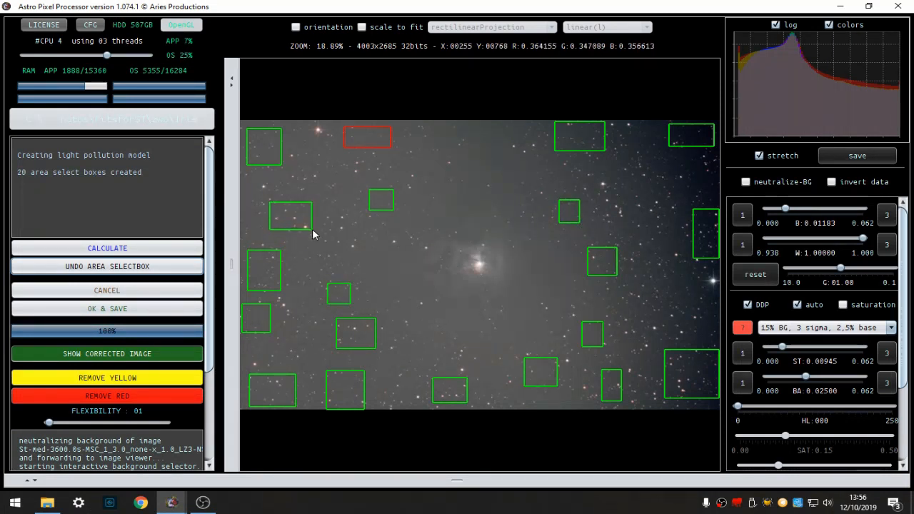
{"action": "left_click_drag", "start_coordinate": [638, 273], "coordinate": [686, 325]}
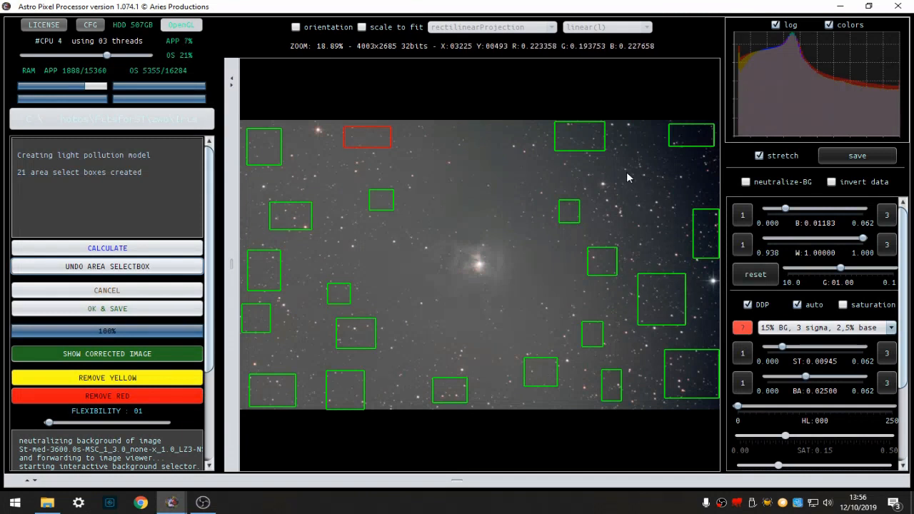
{"action": "left_click_drag", "start_coordinate": [596, 172], "coordinate": [636, 210]}
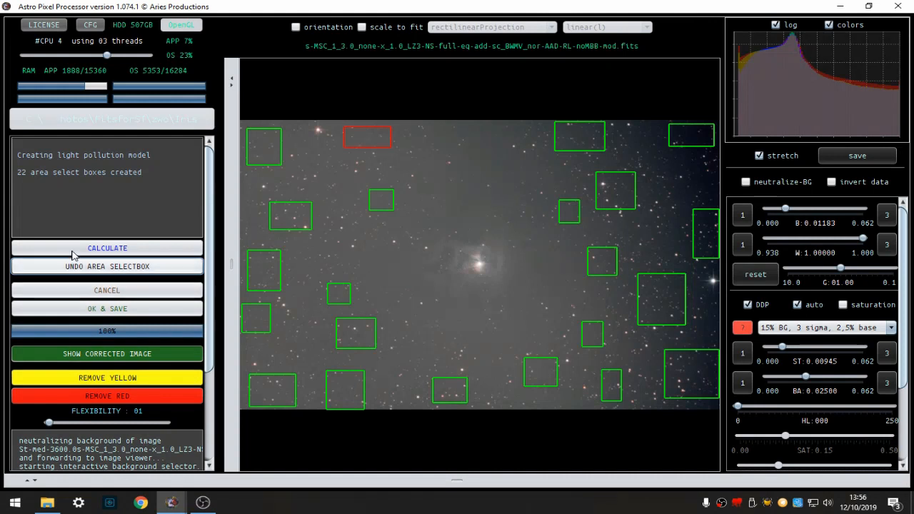
{"action": "left_click", "coordinate": [99, 249]}
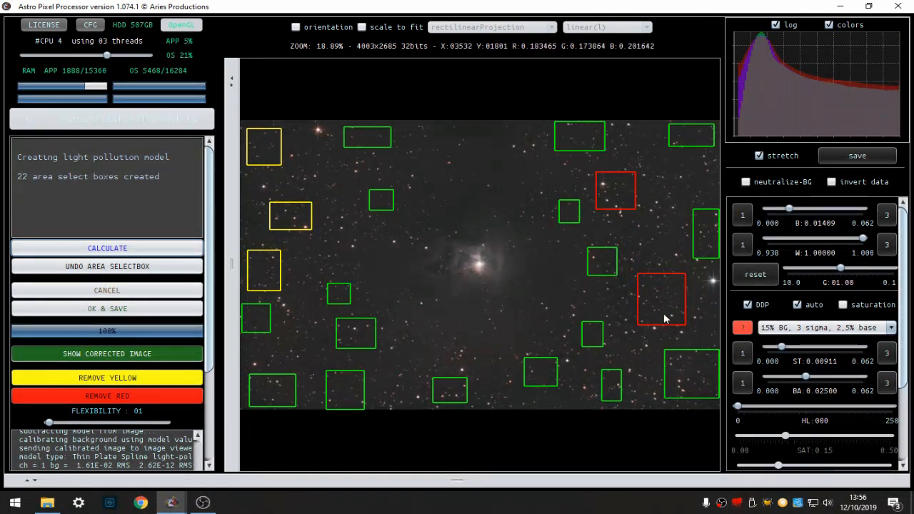
Add seven smaller area select boxes in uncovered background gaps on both sides of the nebula and recalculate the light pollution model
{"action": "left_click_drag", "start_coordinate": [665, 170], "coordinate": [719, 198]}
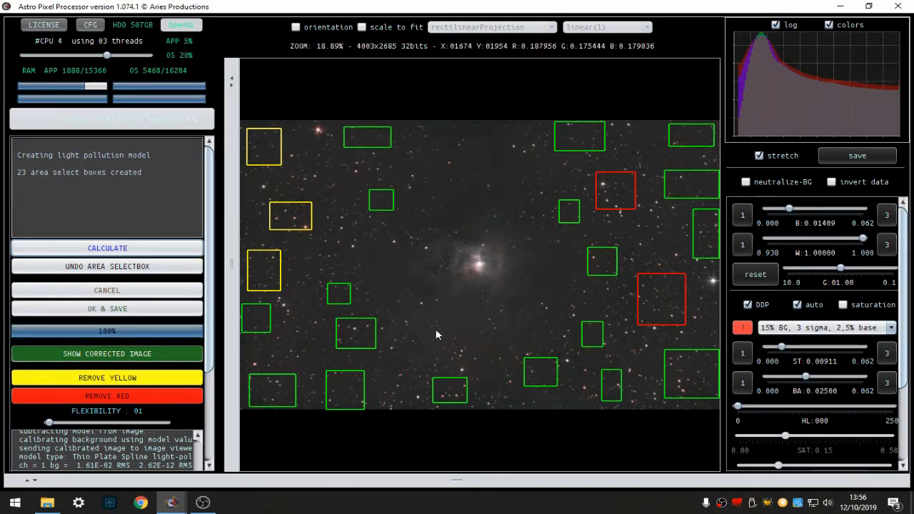
{"action": "left_click_drag", "start_coordinate": [400, 334], "coordinate": [423, 350]}
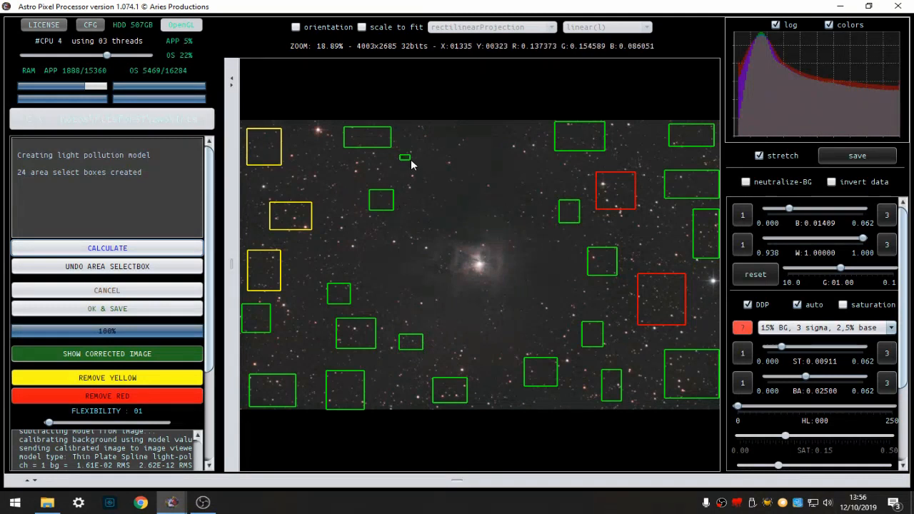
{"action": "left_click_drag", "start_coordinate": [346, 183], "coordinate": [345, 184]}
{"action": "left_click_drag", "start_coordinate": [314, 355], "coordinate": [313, 353]}
{"action": "left_click_drag", "start_coordinate": [621, 346], "coordinate": [643, 357]}
{"action": "left_click_drag", "start_coordinate": [647, 227], "coordinate": [671, 252]}
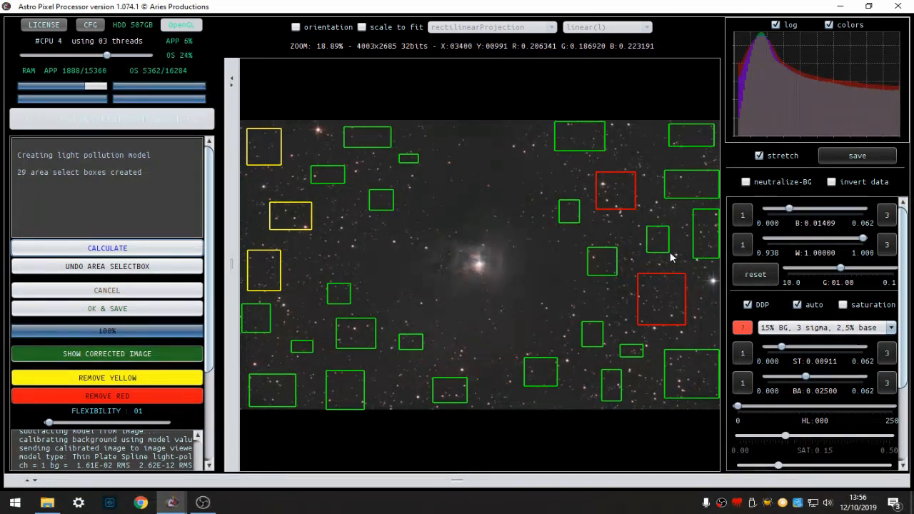
{"action": "left_click", "coordinate": [107, 248]}
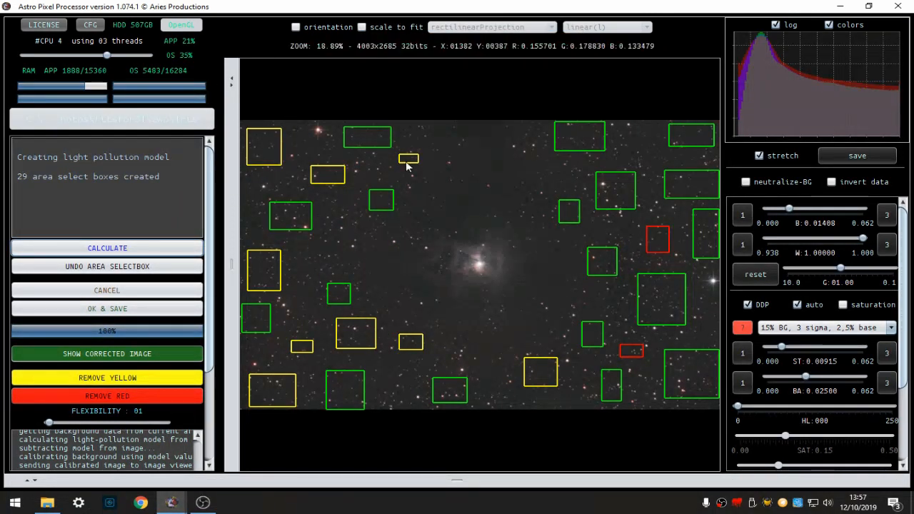
Accept the light pollution correction and save it as FITS under the proposed file name ending in mod-lpc-cbg
{"action": "left_click", "coordinate": [122, 309]}
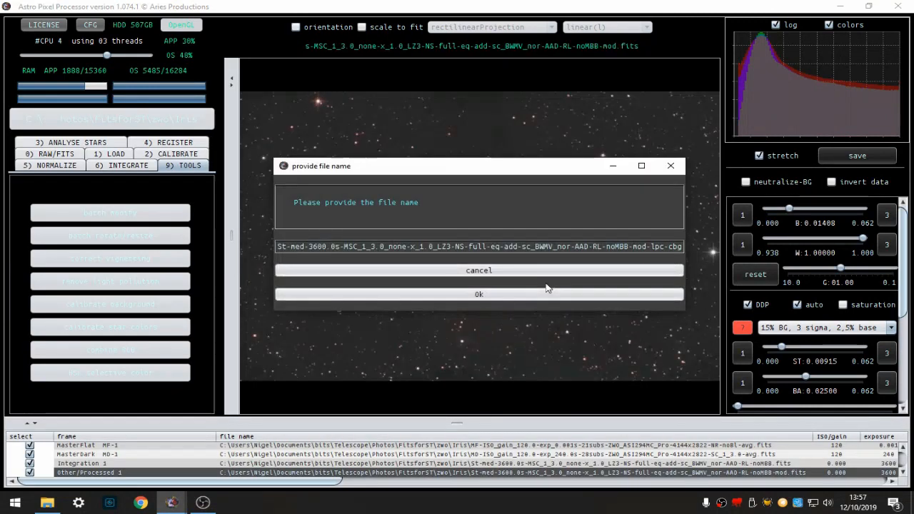
{"action": "left_click", "coordinate": [475, 295]}
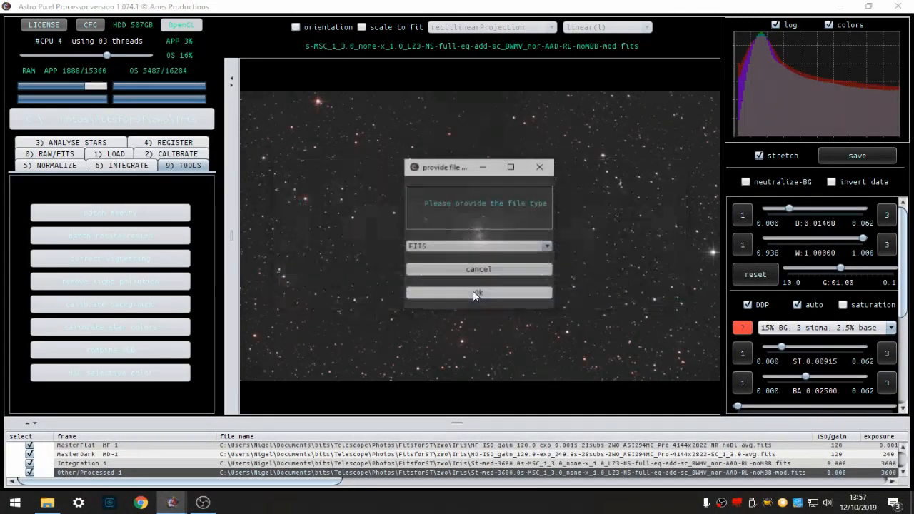
{"action": "left_click", "coordinate": [473, 291]}
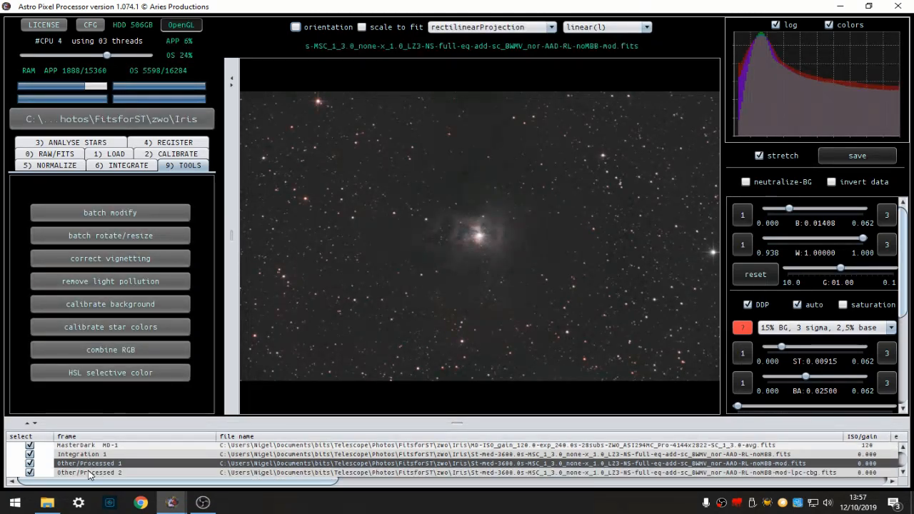
Display the light-pollution-corrected image and enable saturation with SAT at 0.25 and SAT.TH at 0.09
{"action": "left_click", "coordinate": [89, 475]}
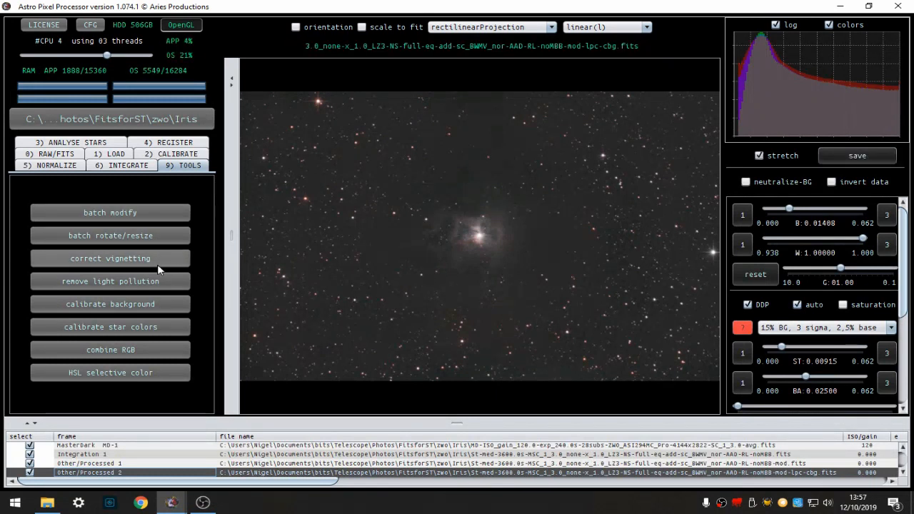
{"action": "left_click", "coordinate": [845, 305]}
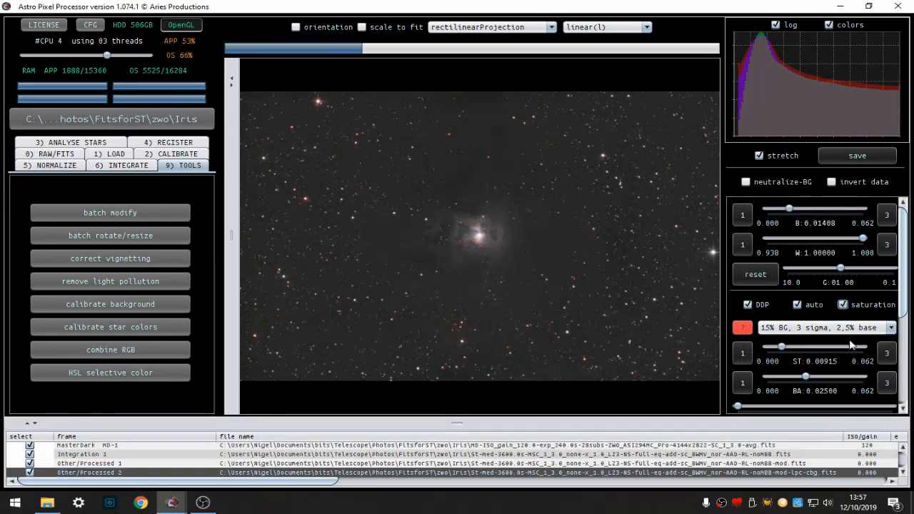
{"action": "scroll", "coordinate": [849, 358], "scroll_direction": "down", "scroll_amount": 2}
{"action": "scroll", "coordinate": [849, 365], "scroll_direction": "down", "scroll_amount": 1}
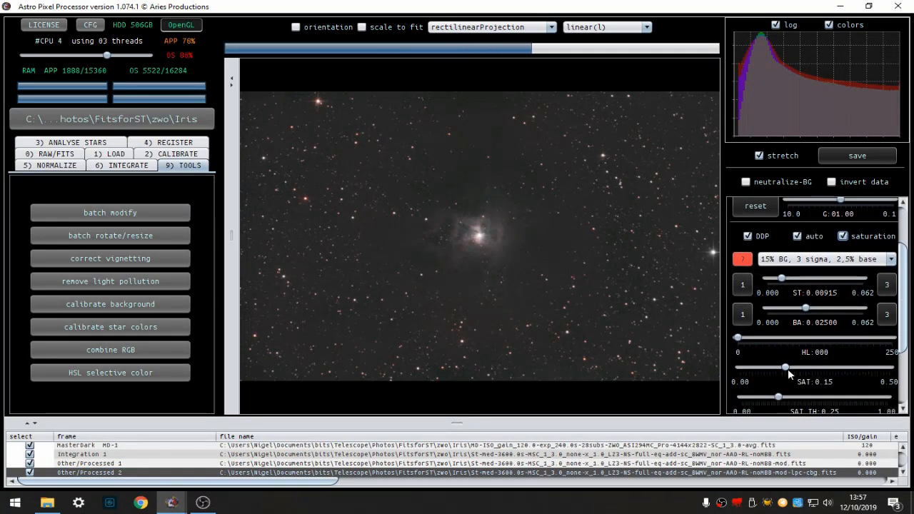
{"action": "left_click_drag", "start_coordinate": [787, 368], "coordinate": [819, 365]}
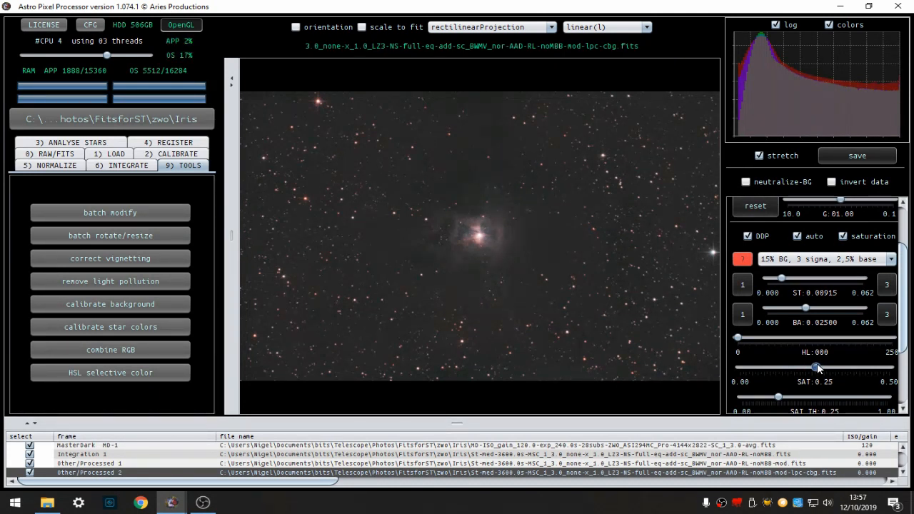
{"action": "left_click_drag", "start_coordinate": [779, 398], "coordinate": [754, 396]}
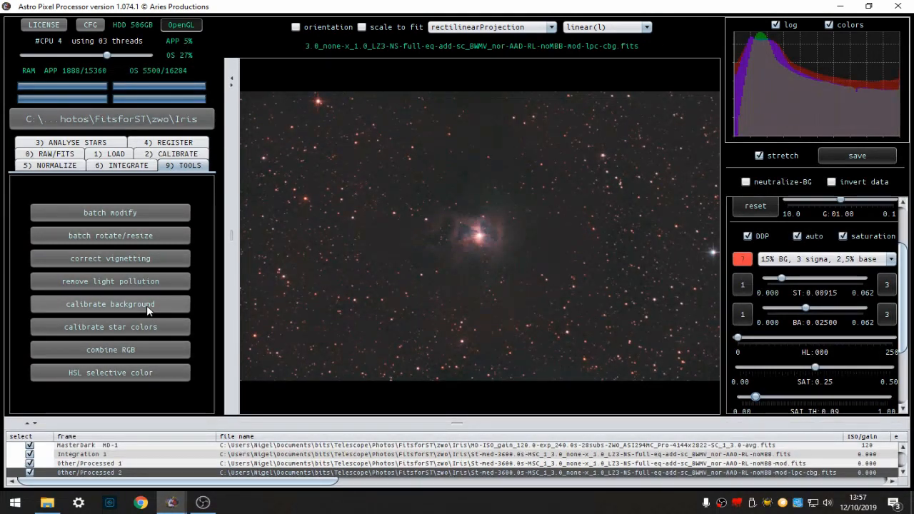
Start background calibration of the current image, add six area select boxes around the nebula's outer background, and calculate the calibration
{"action": "left_click", "coordinate": [149, 309]}
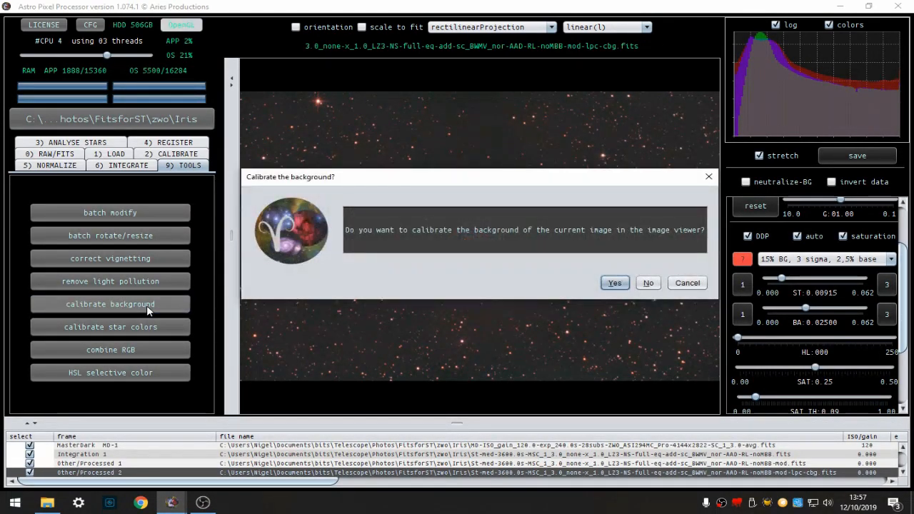
{"action": "left_click", "coordinate": [615, 283]}
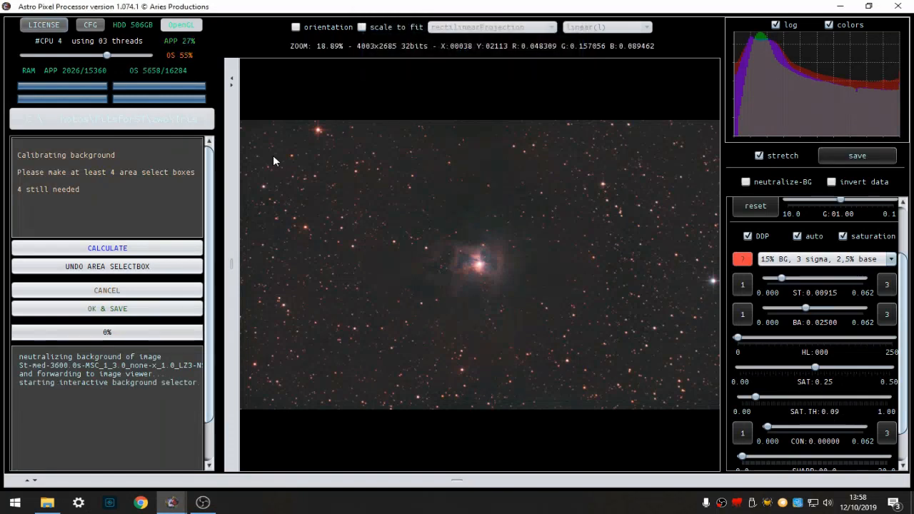
{"action": "left_click_drag", "start_coordinate": [266, 139], "coordinate": [321, 159]}
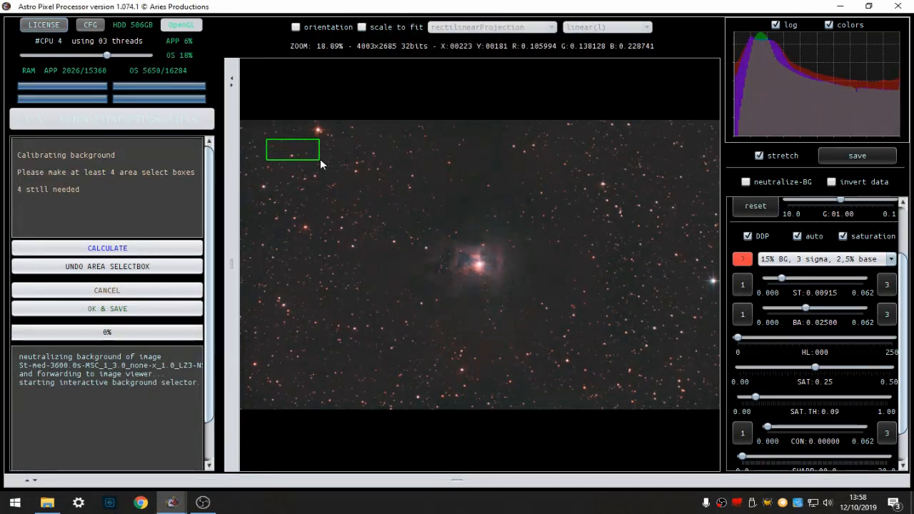
{"action": "left_click_drag", "start_coordinate": [663, 153], "coordinate": [698, 175]}
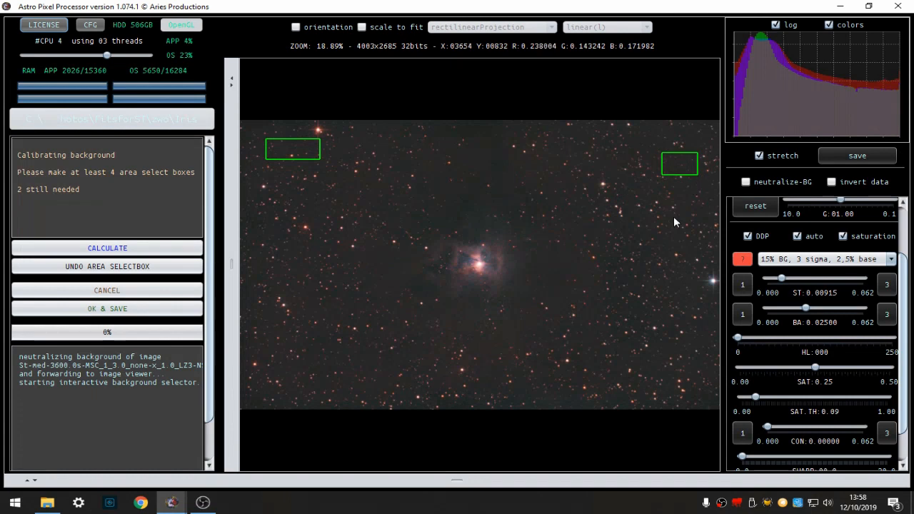
{"action": "left_click_drag", "start_coordinate": [557, 407], "coordinate": [555, 406]}
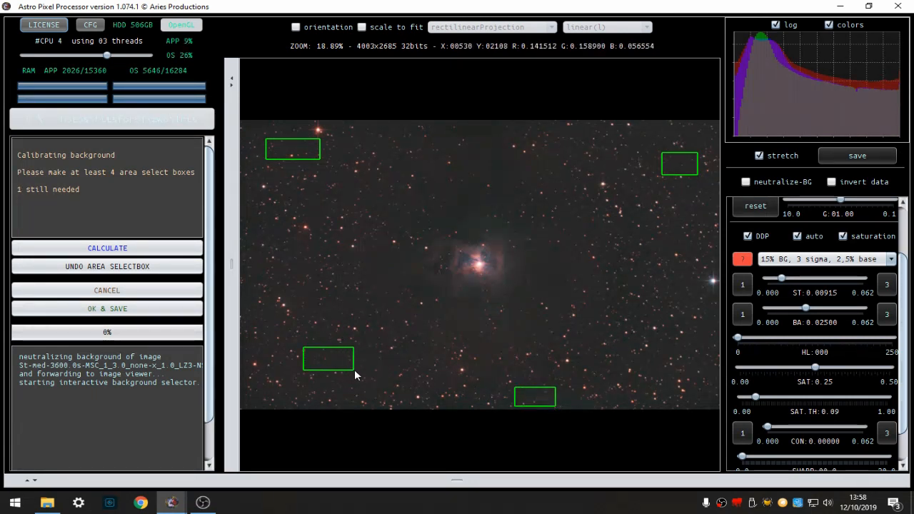
{"action": "left_click_drag", "start_coordinate": [353, 369], "coordinate": [355, 369]}
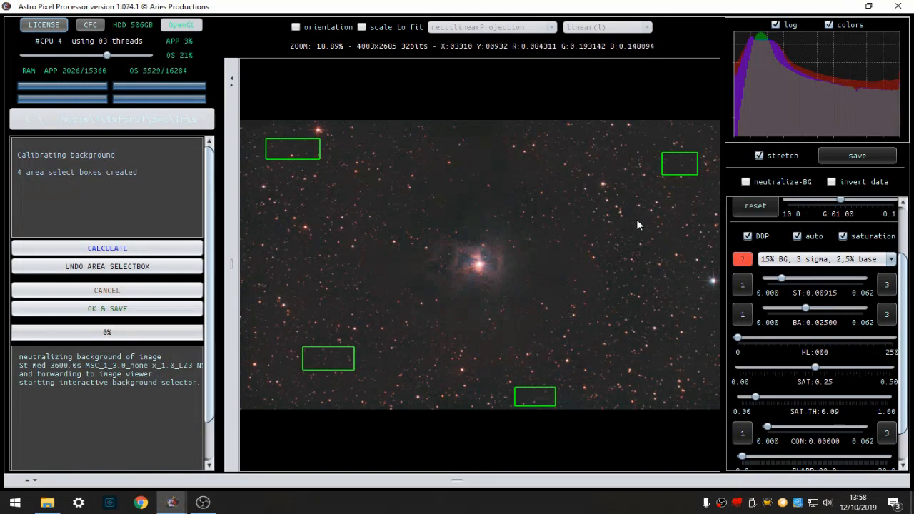
{"action": "left_click_drag", "start_coordinate": [612, 219], "coordinate": [640, 237]}
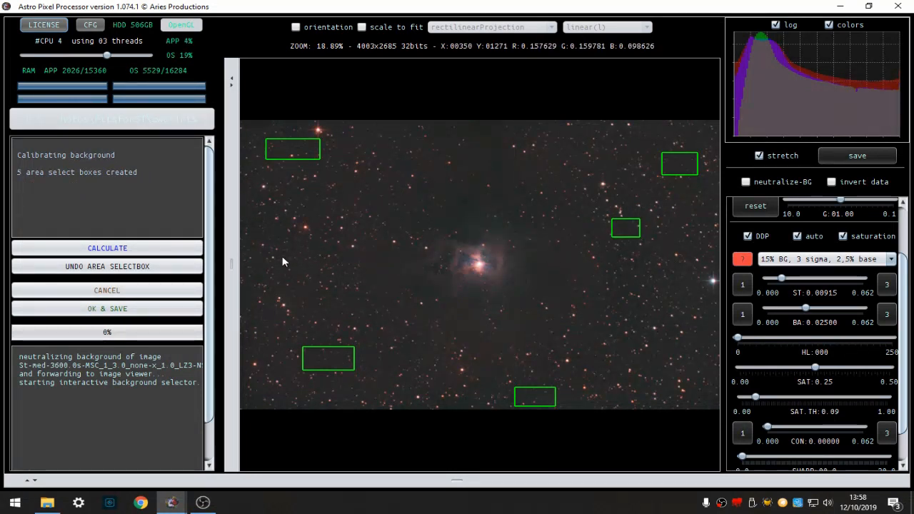
{"action": "left_click_drag", "start_coordinate": [281, 273], "coordinate": [303, 292]}
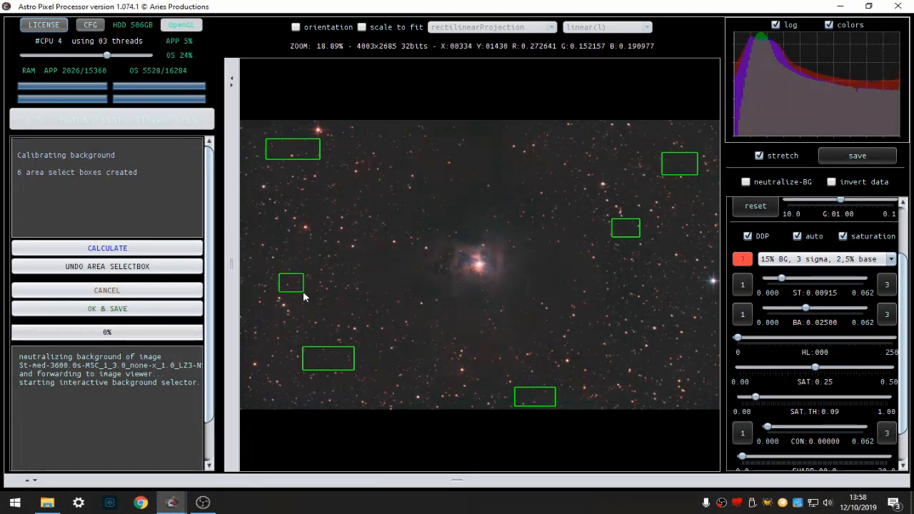
{"action": "left_click", "coordinate": [111, 248]}
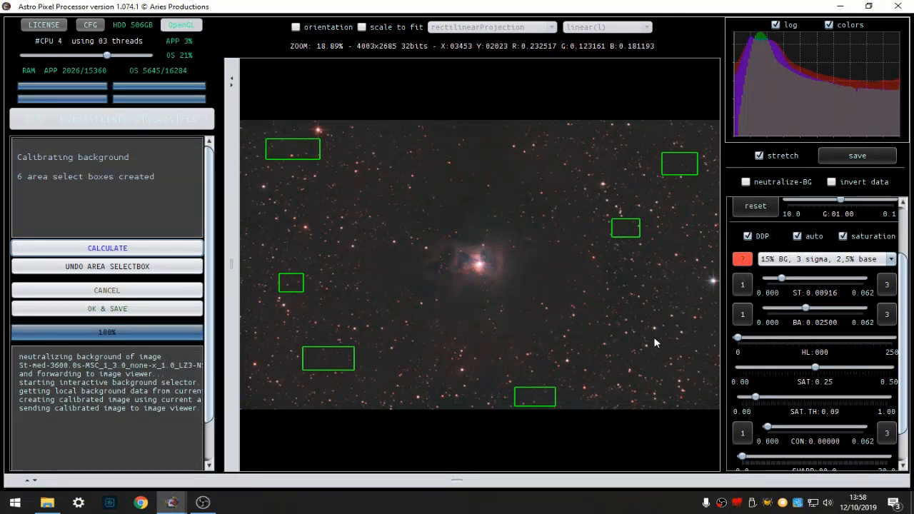
Add three small area select boxes in uncovered background near the lower right, lower left and left edge, and recalculate the background calibration
{"action": "left_click_drag", "start_coordinate": [675, 361], "coordinate": [675, 357]}
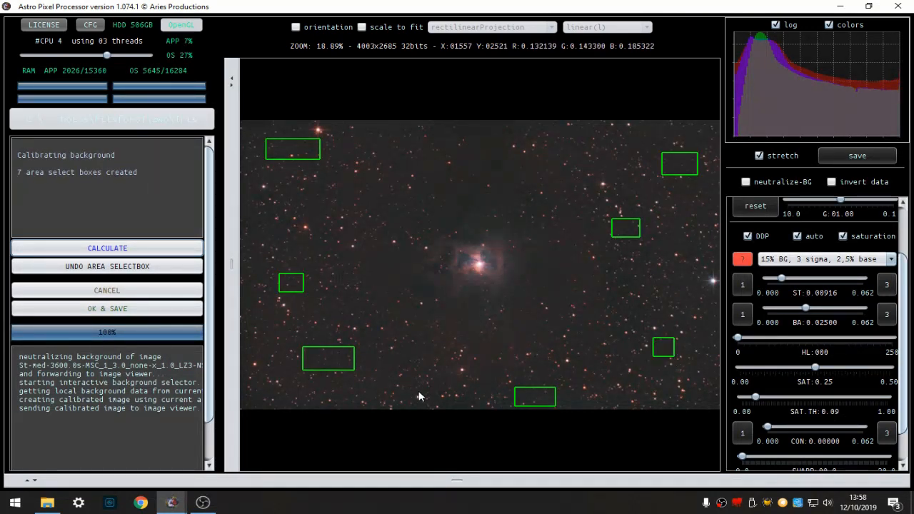
{"action": "left_click_drag", "start_coordinate": [375, 366], "coordinate": [383, 368]}
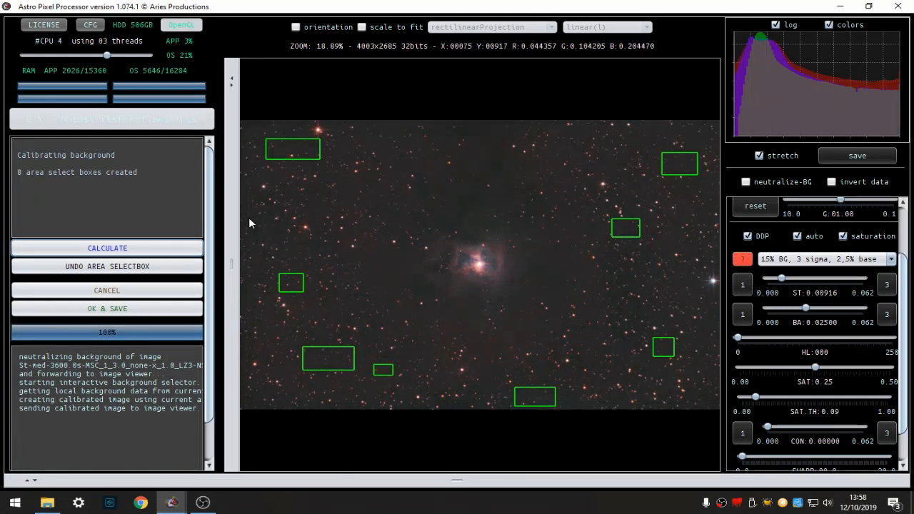
{"action": "left_click_drag", "start_coordinate": [267, 231], "coordinate": [269, 234]}
{"action": "left_click", "coordinate": [130, 250]}
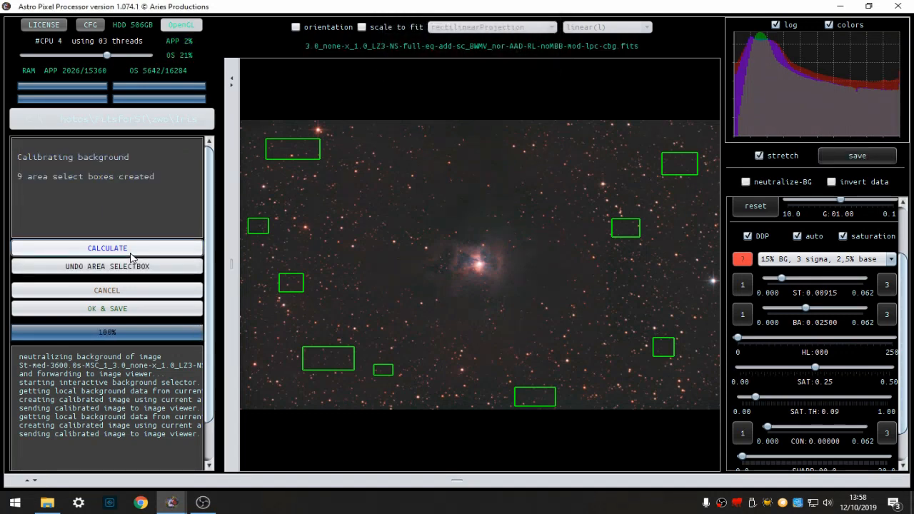
Accept the background calibration and save it under the proposed file name ending in mod-lpc-cbg-cbg
{"action": "left_click", "coordinate": [113, 315]}
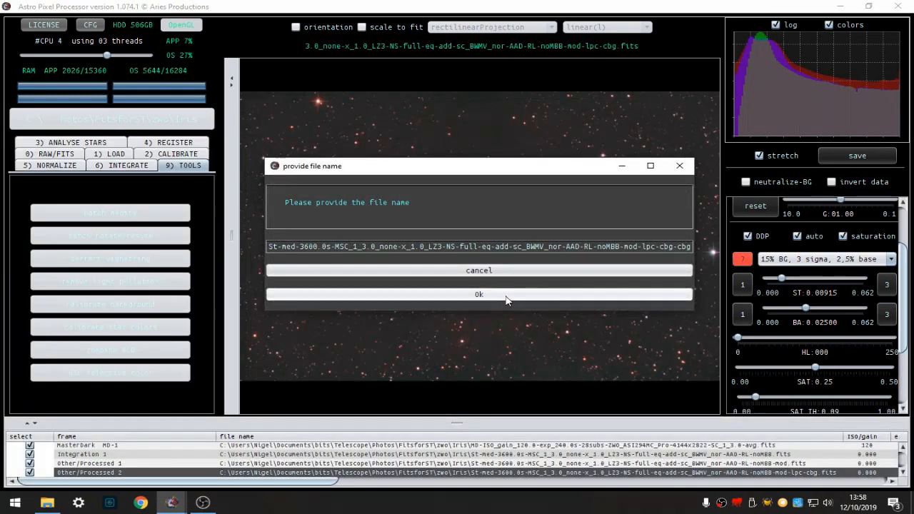
{"action": "left_click", "coordinate": [506, 299]}
{"action": "left_click", "coordinate": [506, 300]}
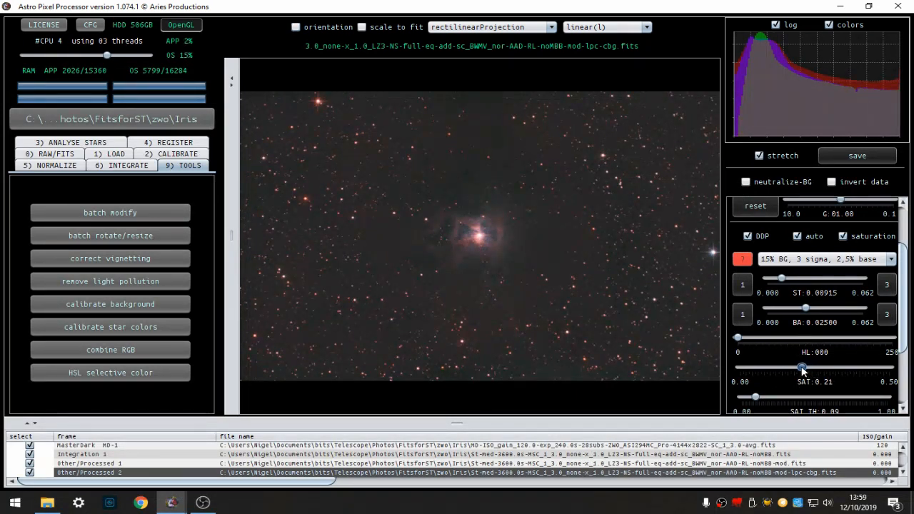
Set SAT to 0.20 and SAT.TH to 0.15, and display the background-calibrated image ending in mod-lpc-cbg-cbg
{"action": "left_click_drag", "start_coordinate": [800, 368], "coordinate": [799, 368]}
{"action": "left_click_drag", "start_coordinate": [758, 404], "coordinate": [766, 408]}
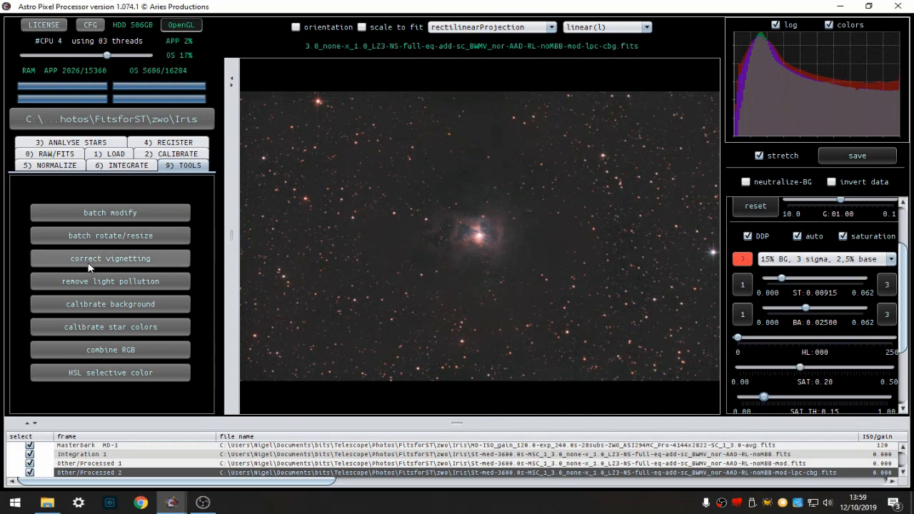
{"action": "left_click", "coordinate": [126, 328]}
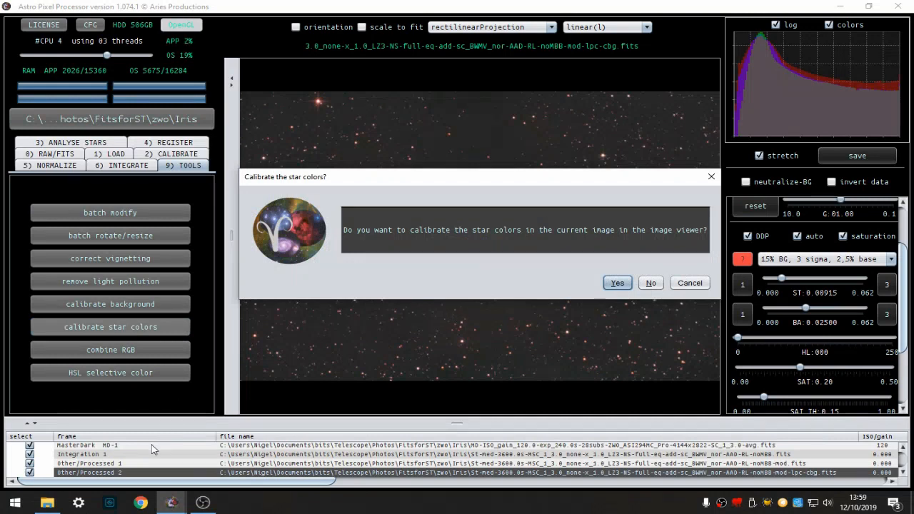
{"action": "left_click", "coordinate": [698, 285]}
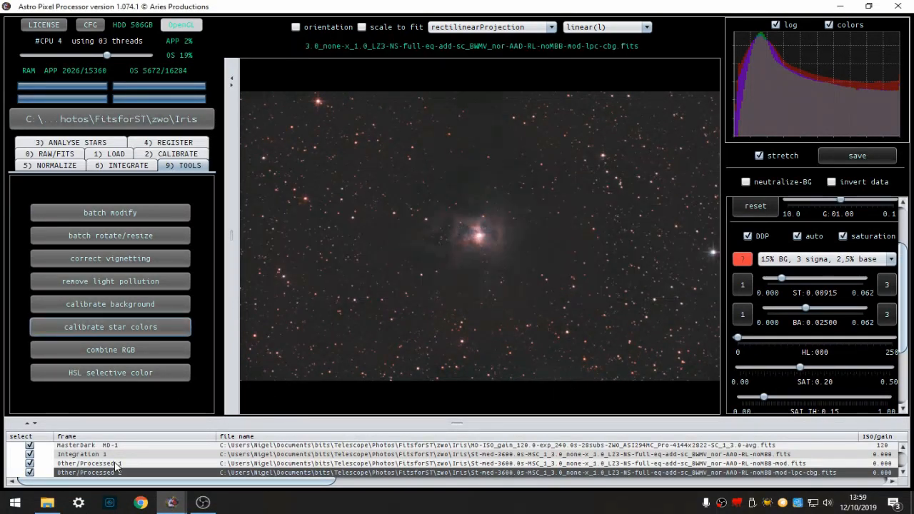
{"action": "scroll", "coordinate": [117, 466], "scroll_direction": "down", "scroll_amount": 1}
{"action": "double_click", "coordinate": [107, 473]}
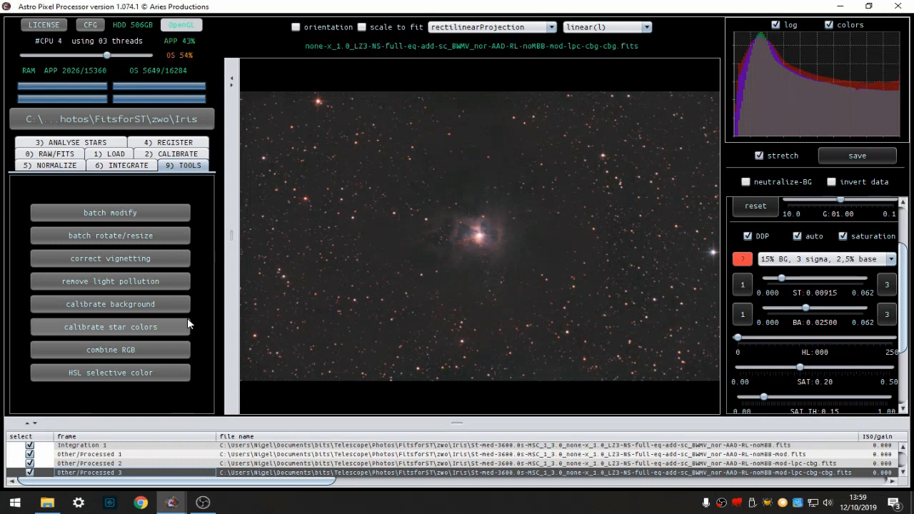
Calculate the star color calibration in Black Body & Extinction mode, using two large area select boxes on either side of the nebula
{"action": "left_click", "coordinate": [120, 327]}
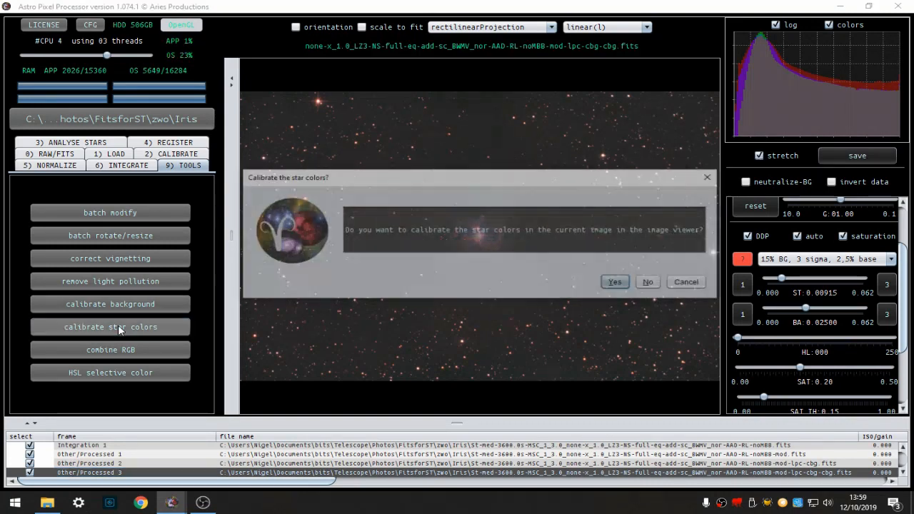
{"action": "left_click", "coordinate": [616, 283]}
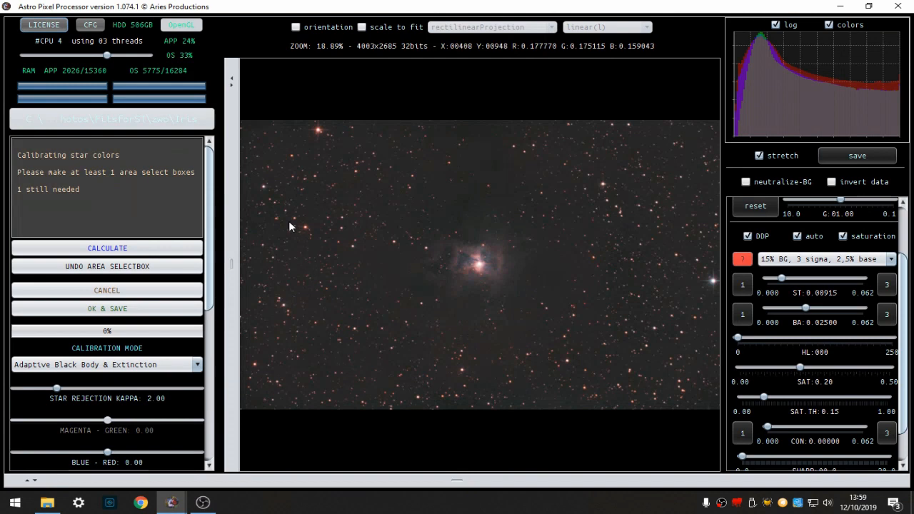
{"action": "mouse_move", "coordinate": [250, 153]}
{"action": "left_mouse_down"}
{"action": "mouse_move", "coordinate": [275, 170]}
{"action": "mouse_move", "coordinate": [390, 404]}
{"action": "left_mouse_up"}
{"action": "left_click_drag", "start_coordinate": [575, 127], "coordinate": [703, 401]}
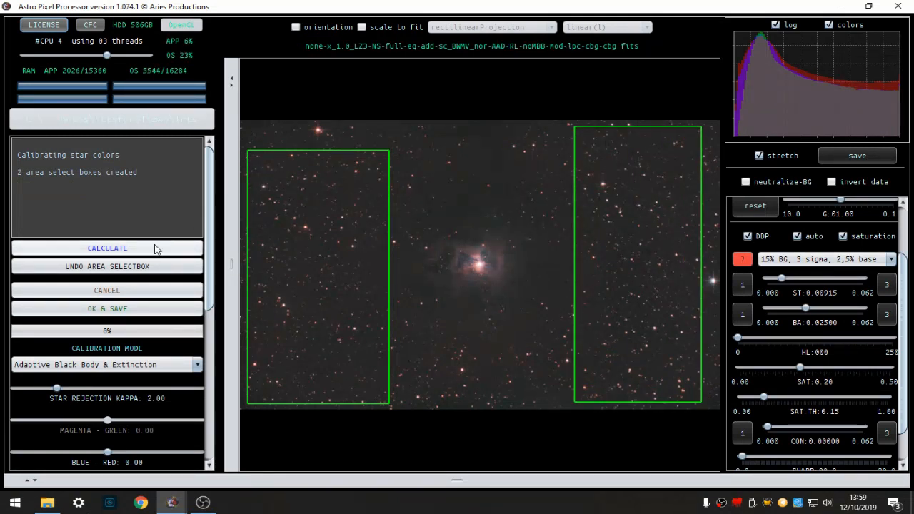
{"action": "left_click", "coordinate": [115, 365]}
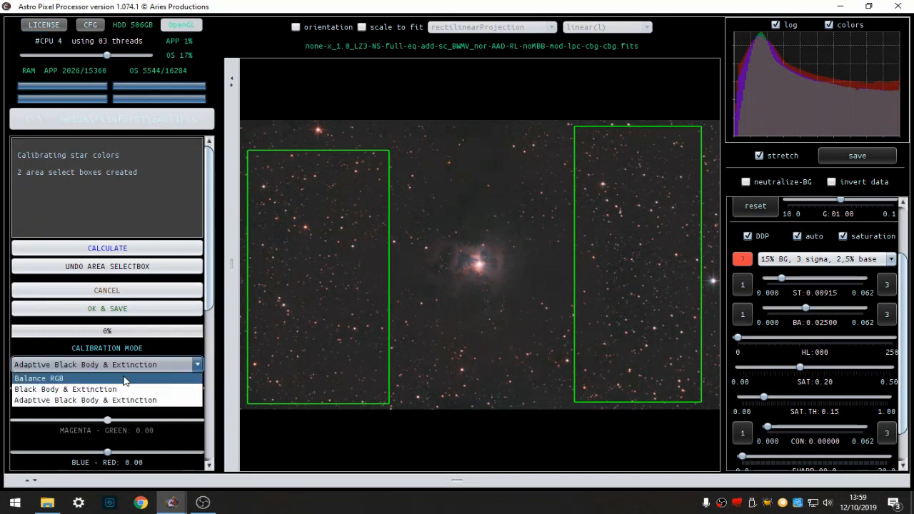
{"action": "left_click", "coordinate": [103, 392]}
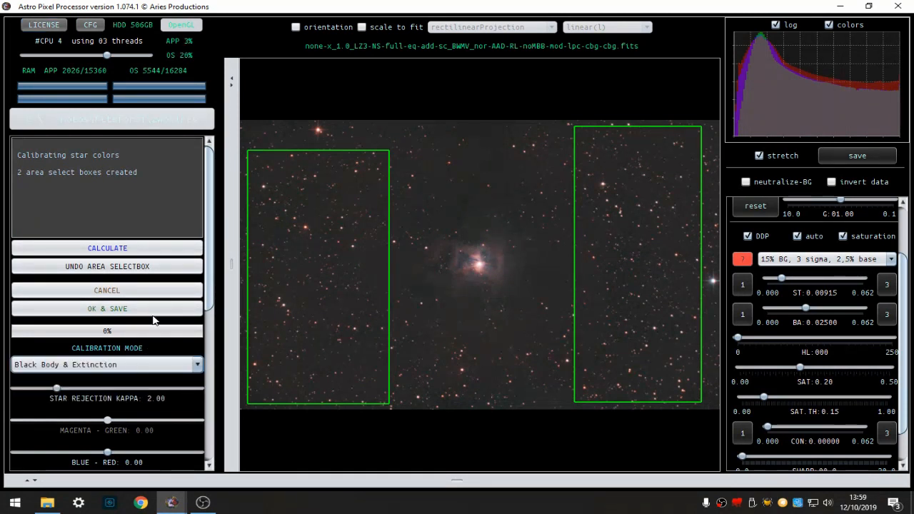
{"action": "left_click", "coordinate": [107, 247]}
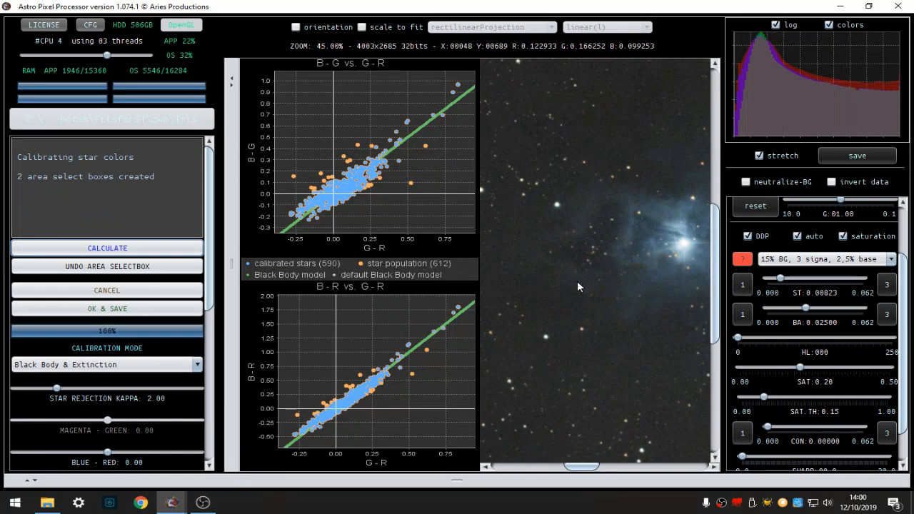
Set the star color calibration's BLUE - RED to 0.10, B-G slope to 1.10, B-R slope to 2.05 and B-R MAGENTA - GREEN constant to -0.10
{"action": "scroll", "coordinate": [579, 287], "scroll_direction": "down", "scroll_amount": 3}
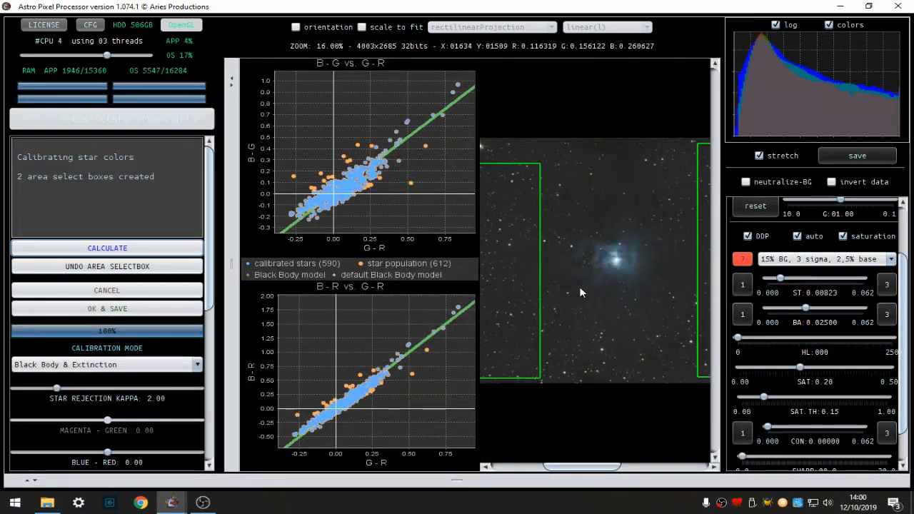
{"action": "scroll", "coordinate": [593, 318], "scroll_direction": "down", "scroll_amount": 2}
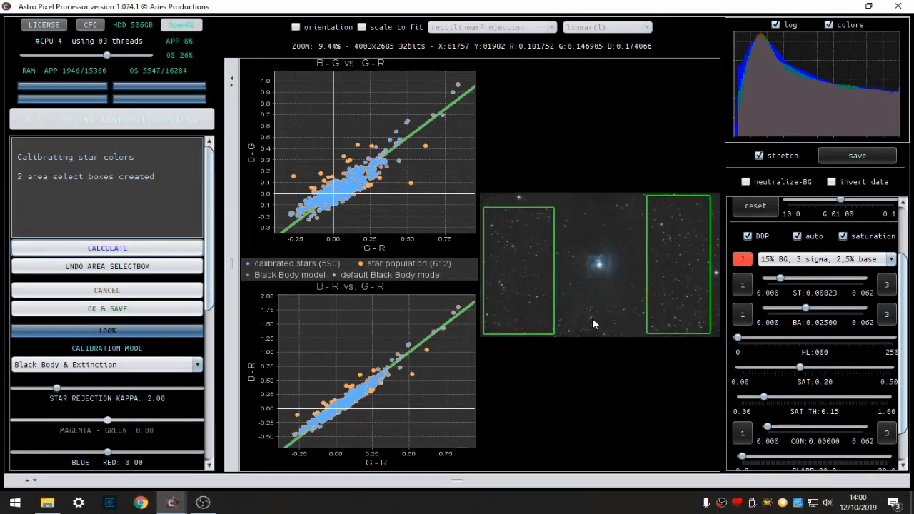
{"action": "scroll", "coordinate": [528, 269], "scroll_direction": "up", "scroll_amount": 5}
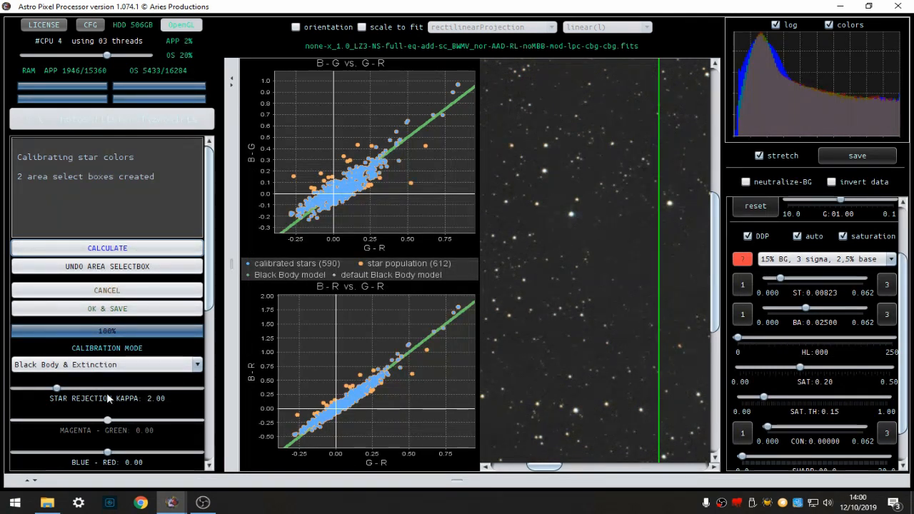
{"action": "scroll", "coordinate": [109, 399], "scroll_direction": "down", "scroll_amount": 3}
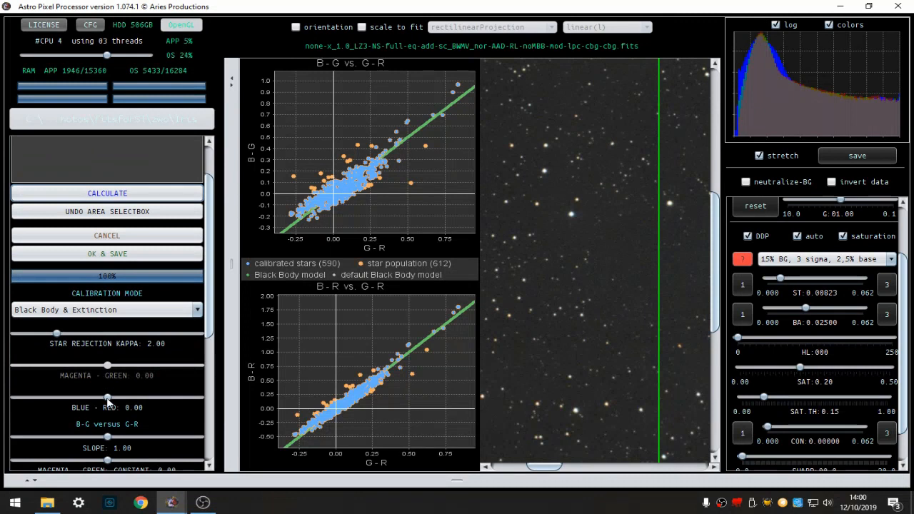
{"action": "left_click_drag", "start_coordinate": [108, 400], "coordinate": [116, 406]}
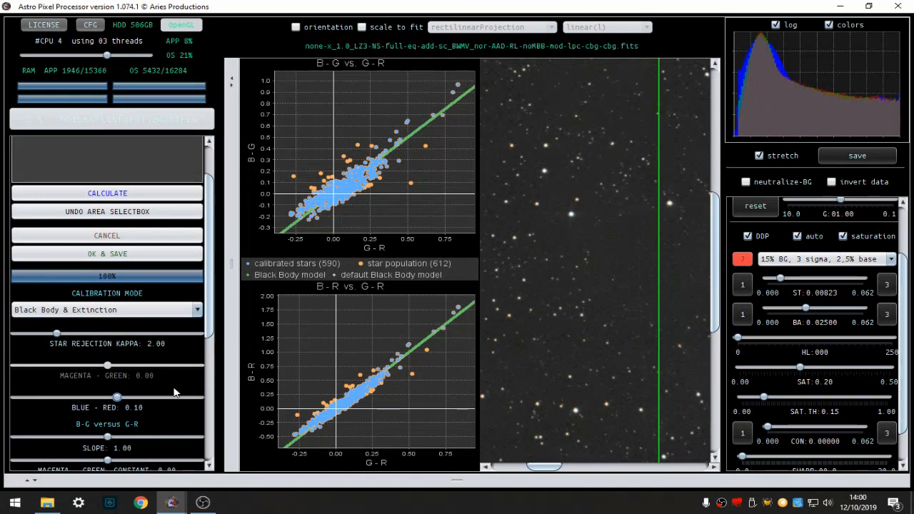
{"action": "scroll", "coordinate": [106, 444], "scroll_direction": "down", "scroll_amount": 1}
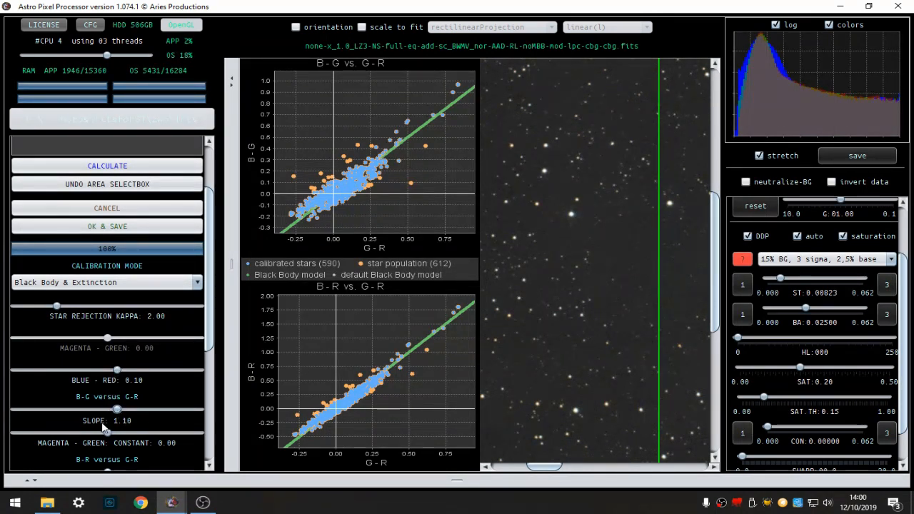
{"action": "scroll", "coordinate": [103, 423], "scroll_direction": "down", "scroll_amount": 2}
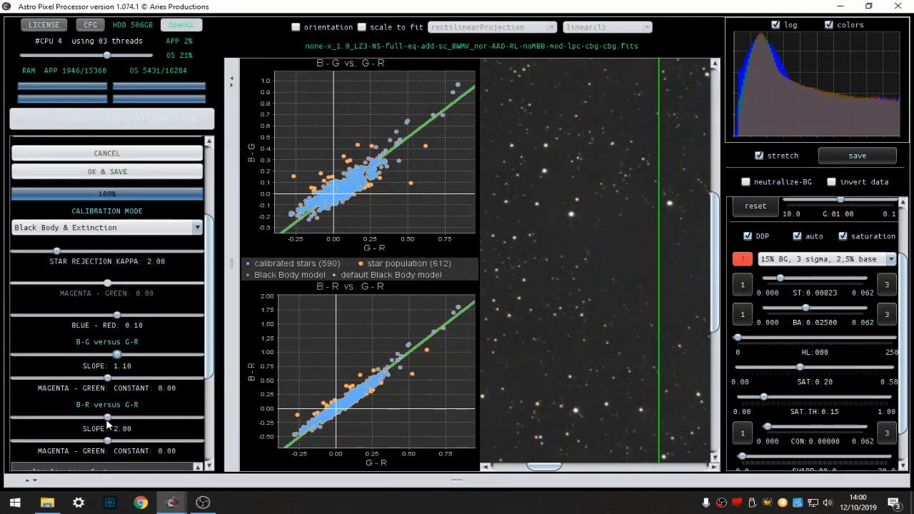
{"action": "scroll", "coordinate": [107, 425], "scroll_direction": "down", "scroll_amount": 1}
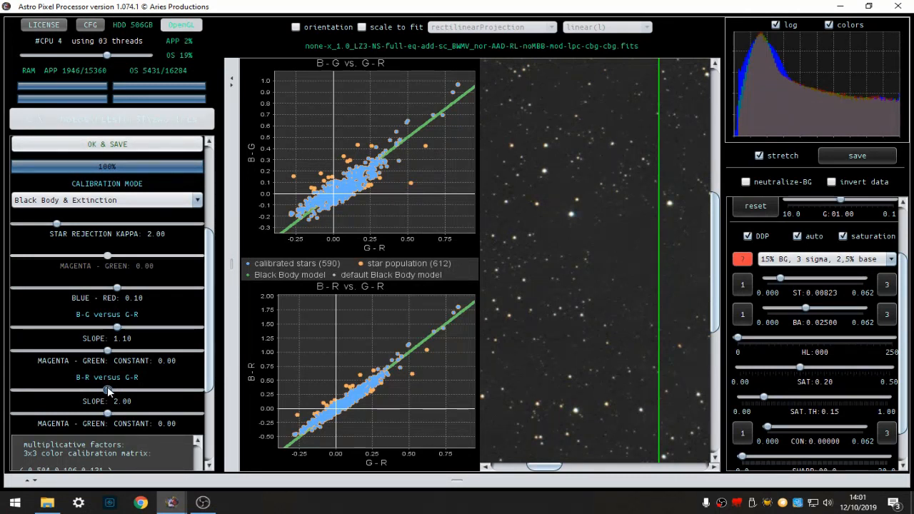
{"action": "left_click_drag", "start_coordinate": [109, 390], "coordinate": [111, 391]}
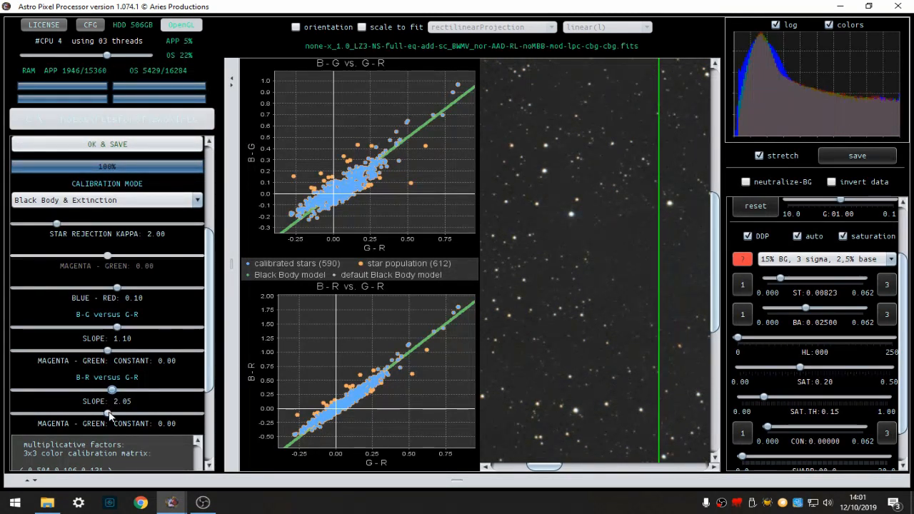
{"action": "left_click_drag", "start_coordinate": [109, 414], "coordinate": [101, 416]}
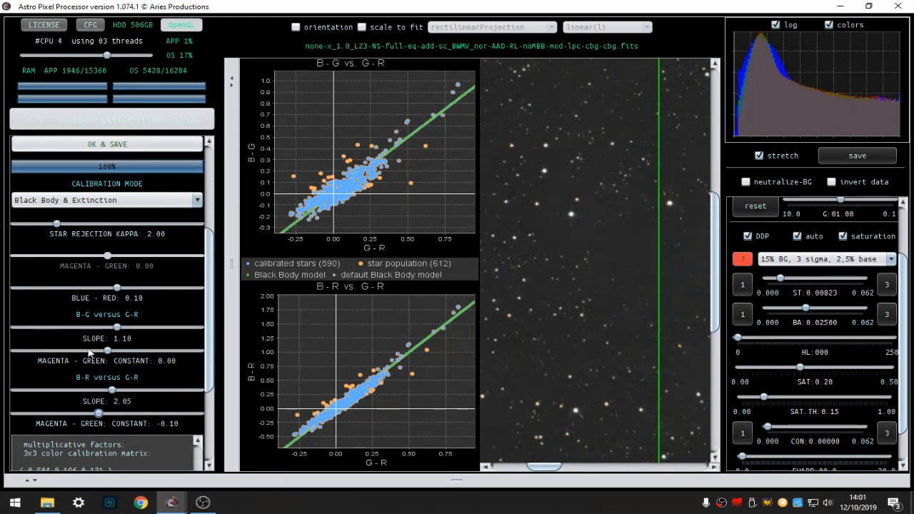
{"action": "scroll", "coordinate": [89, 352], "scroll_direction": "down", "scroll_amount": 2}
{"action": "scroll", "coordinate": [111, 188], "scroll_direction": "up", "scroll_amount": 1}
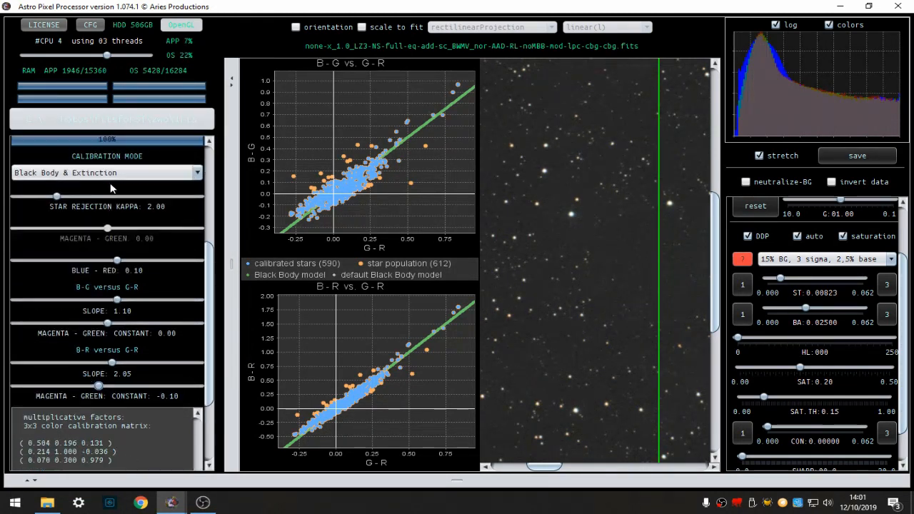
Recalculate the star color calibration with the adjusted settings and inspect the star colors inside and around the select boxes
{"action": "scroll", "coordinate": [111, 188], "scroll_direction": "up", "scroll_amount": 5}
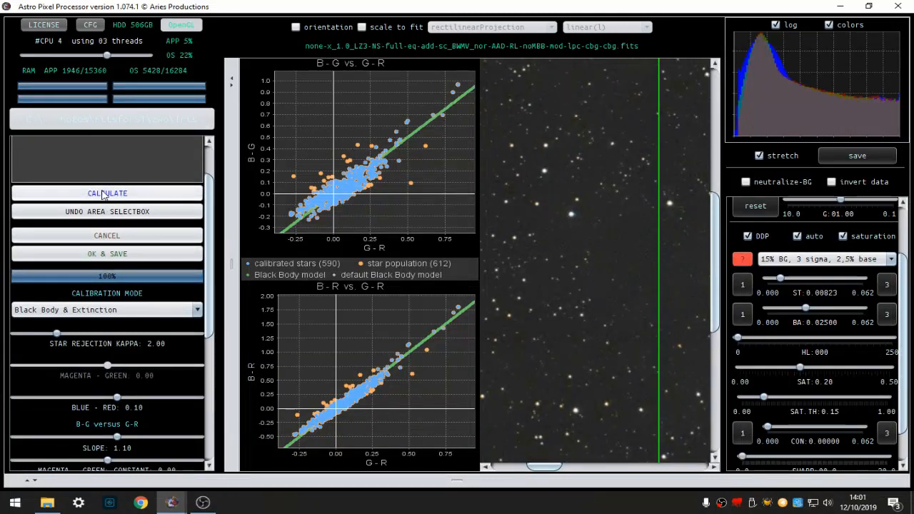
{"action": "left_click", "coordinate": [104, 193]}
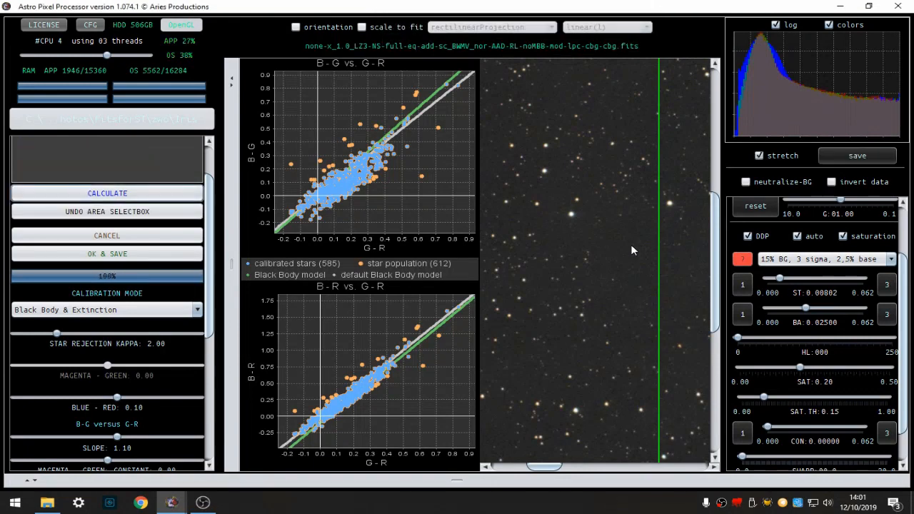
{"action": "scroll", "coordinate": [605, 228], "scroll_direction": "down", "scroll_amount": 4}
{"action": "scroll", "coordinate": [606, 222], "scroll_direction": "down", "scroll_amount": 1}
{"action": "scroll", "coordinate": [663, 256], "scroll_direction": "up", "scroll_amount": 5}
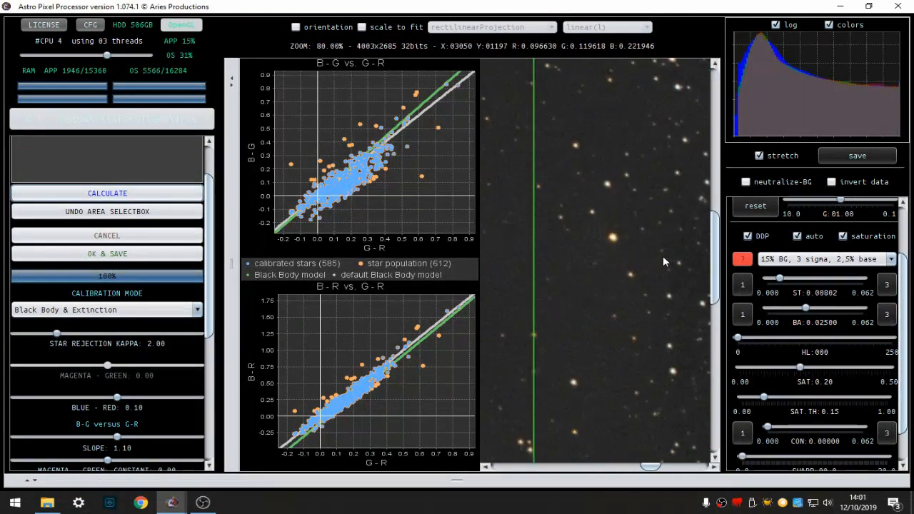
{"action": "scroll", "coordinate": [663, 255], "scroll_direction": "up", "scroll_amount": 2}
{"action": "scroll", "coordinate": [617, 240], "scroll_direction": "down", "scroll_amount": 5}
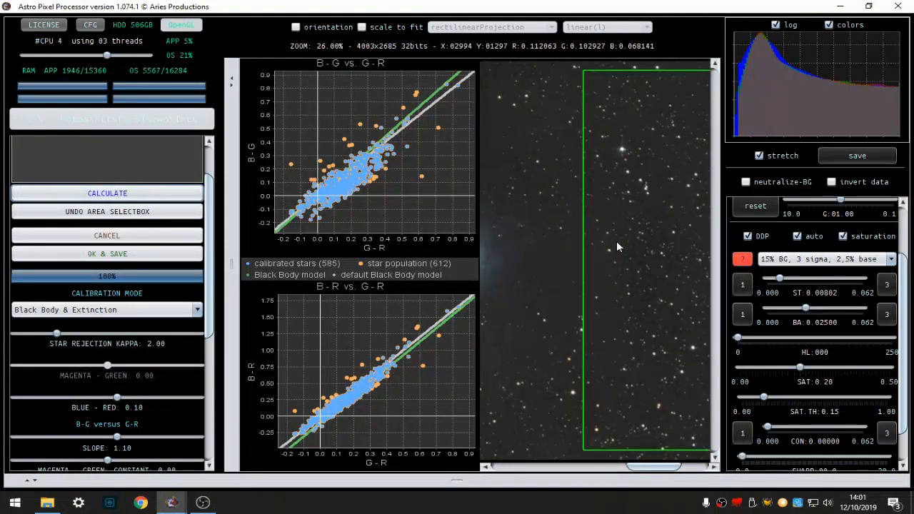
{"action": "scroll", "coordinate": [617, 241], "scroll_direction": "down", "scroll_amount": 2}
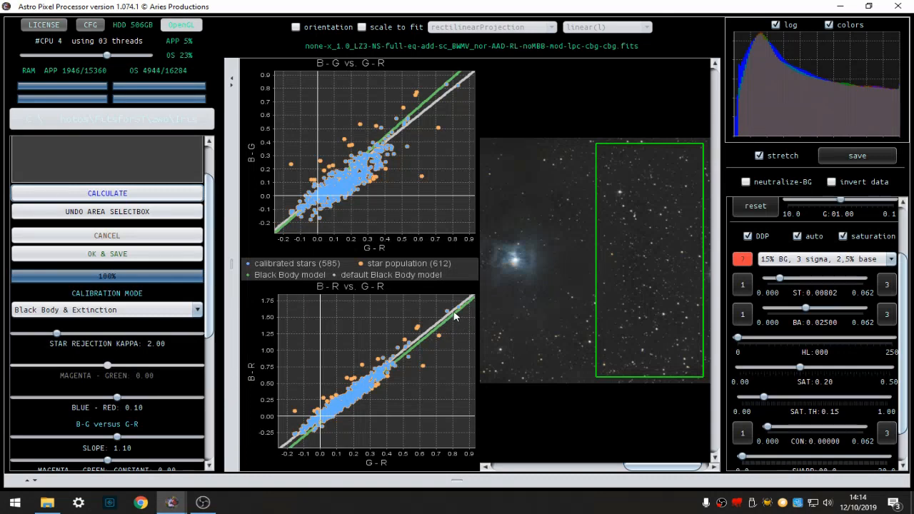
Set the B-R slope to 2.10 and its MAGENTA - GREEN constant to -0.11, lower the B-G MAGENTA - GREEN constant, and recalculate
{"action": "scroll", "coordinate": [136, 392], "scroll_direction": "down", "scroll_amount": 4}
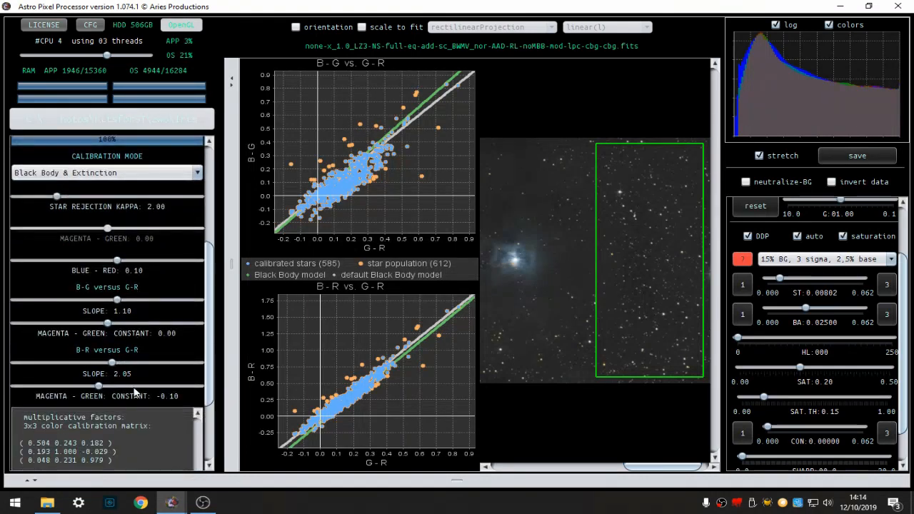
{"action": "scroll", "coordinate": [136, 392], "scroll_direction": "up", "scroll_amount": 1}
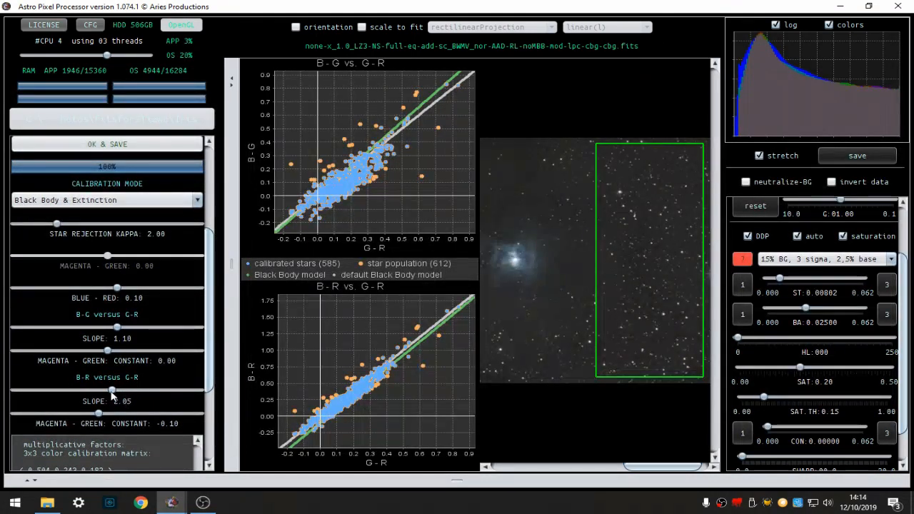
{"action": "mouse_move", "coordinate": [98, 413]}
{"action": "left_mouse_down"}
{"action": "mouse_move", "coordinate": [88, 415]}
{"action": "mouse_move", "coordinate": [98, 420]}
{"action": "left_mouse_up"}
{"action": "left_click_drag", "start_coordinate": [114, 391], "coordinate": [120, 395]}
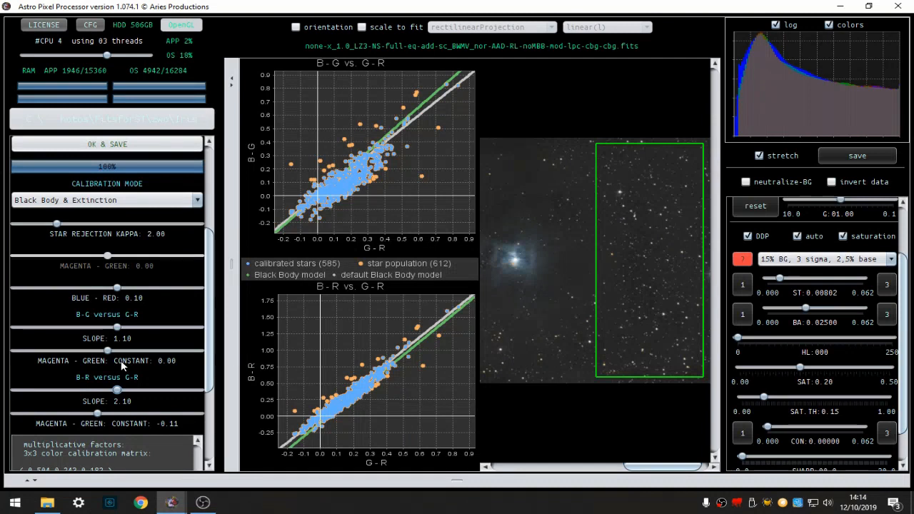
{"action": "left_click_drag", "start_coordinate": [109, 352], "coordinate": [105, 352]}
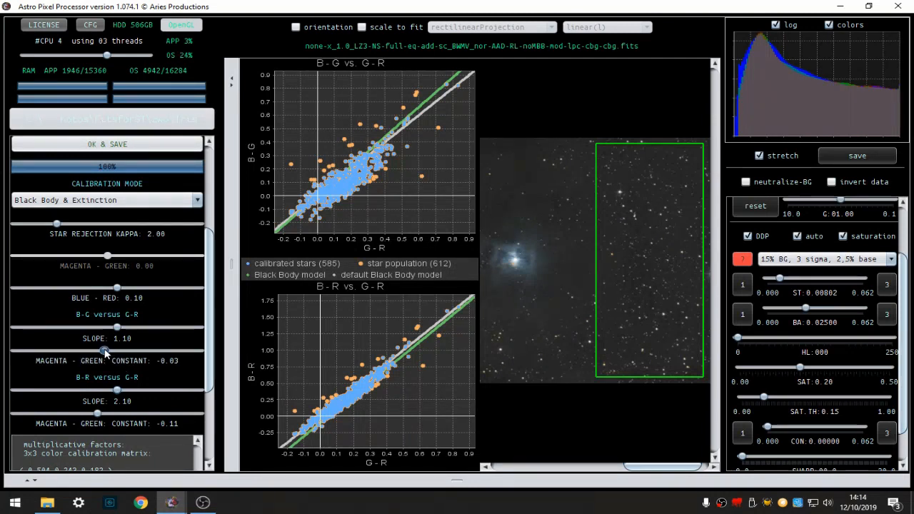
{"action": "left_click_drag", "start_coordinate": [103, 352], "coordinate": [99, 353]}
{"action": "scroll", "coordinate": [129, 195], "scroll_direction": "up", "scroll_amount": 3}
{"action": "left_click", "coordinate": [128, 194]}
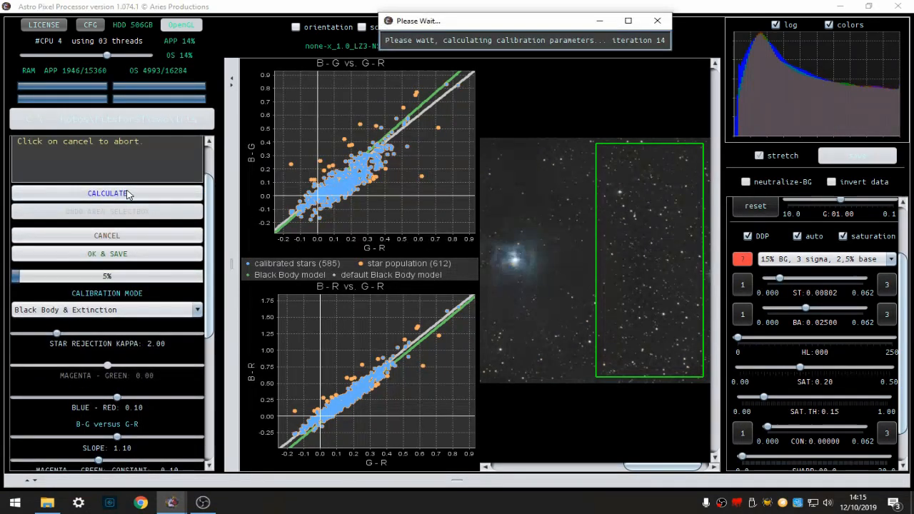
Examine the recalculated star colors in both area select boxes and the color of the nebula between them
{"action": "scroll", "coordinate": [645, 256], "scroll_direction": "up", "scroll_amount": 4}
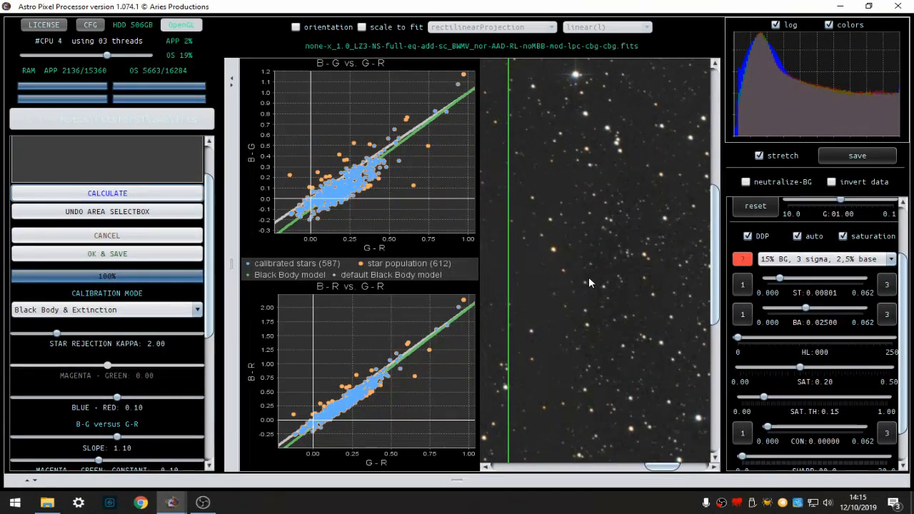
{"action": "scroll", "coordinate": [594, 262], "scroll_direction": "down", "scroll_amount": 2}
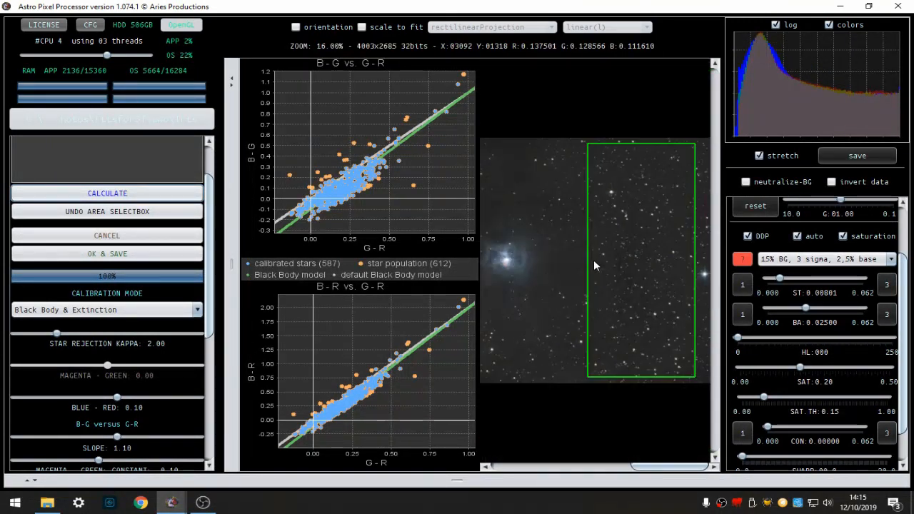
{"action": "scroll", "coordinate": [594, 259], "scroll_direction": "down", "scroll_amount": 1}
{"action": "scroll", "coordinate": [507, 260], "scroll_direction": "up", "scroll_amount": 2}
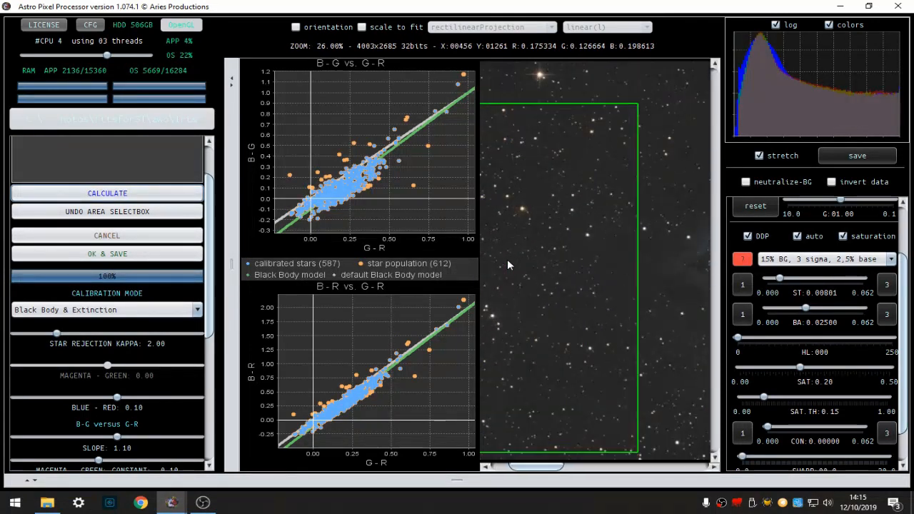
{"action": "scroll", "coordinate": [507, 265], "scroll_direction": "up", "scroll_amount": 1}
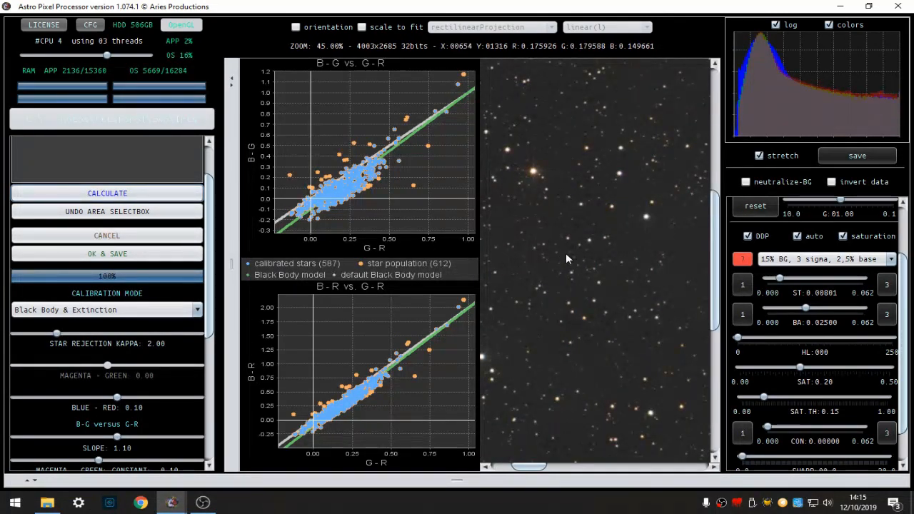
{"action": "scroll", "coordinate": [566, 254], "scroll_direction": "down", "scroll_amount": 2}
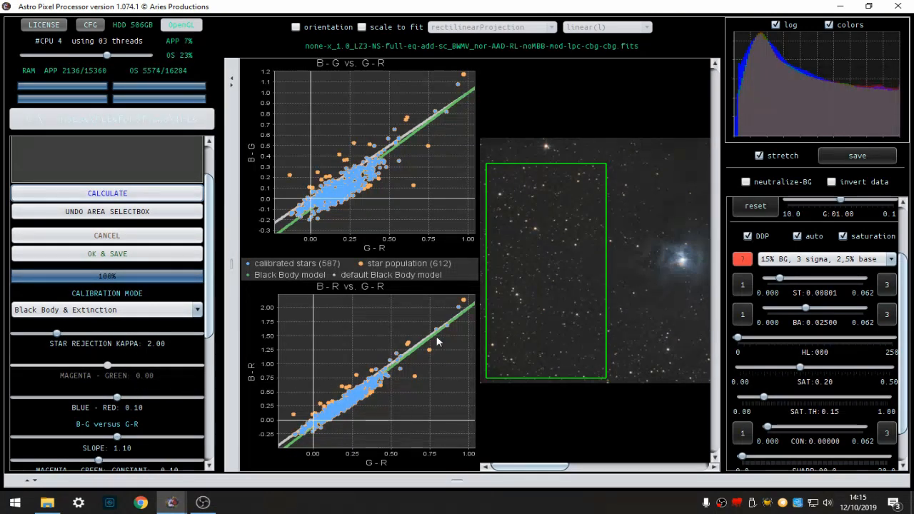
{"action": "left_click", "coordinate": [510, 258]}
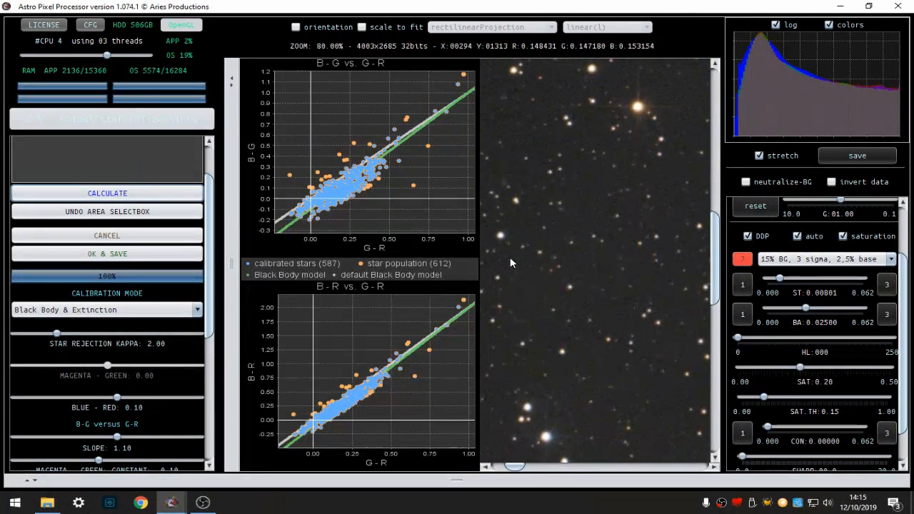
{"action": "scroll", "coordinate": [598, 285], "scroll_direction": "down", "scroll_amount": 2}
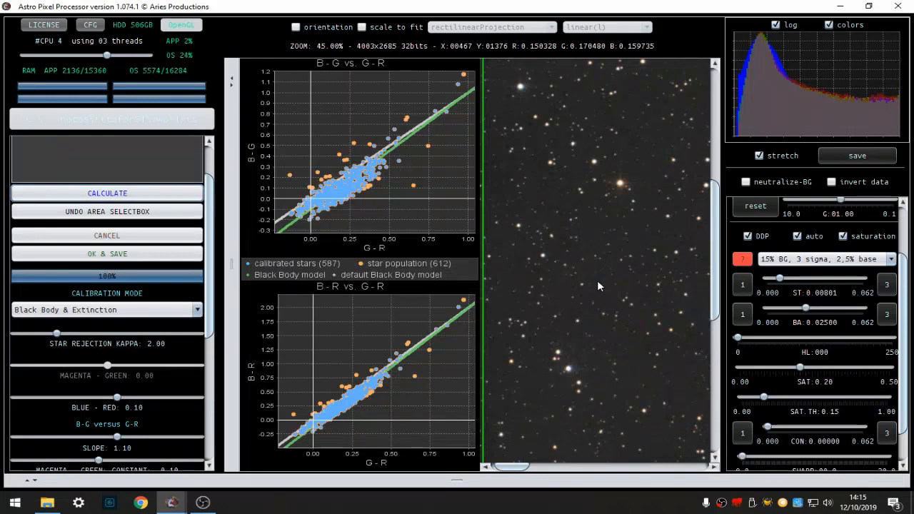
{"action": "scroll", "coordinate": [598, 280], "scroll_direction": "down", "scroll_amount": 2}
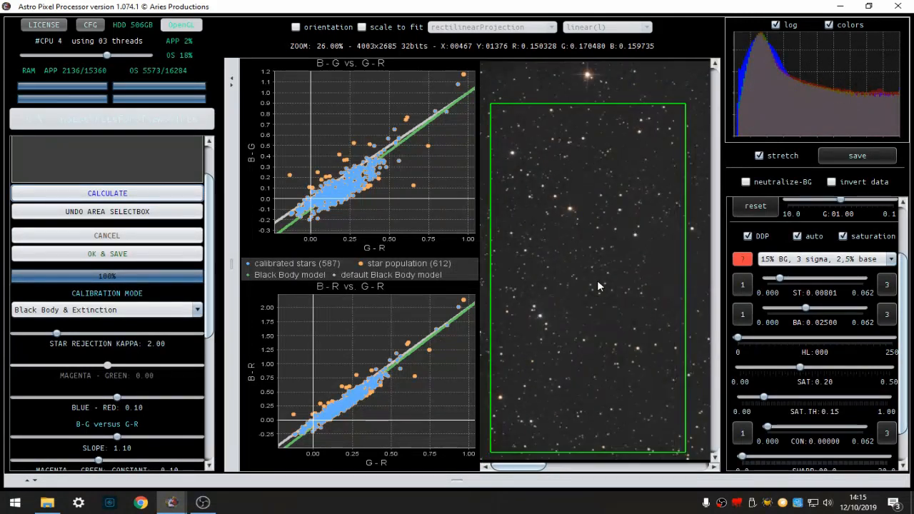
{"action": "scroll", "coordinate": [597, 280], "scroll_direction": "down", "scroll_amount": 4}
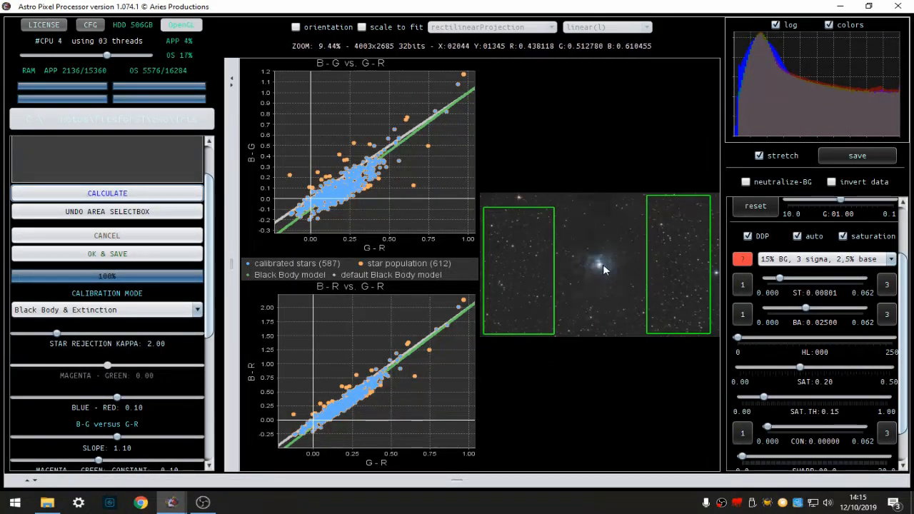
{"action": "scroll", "coordinate": [597, 266], "scroll_direction": "up", "scroll_amount": 4}
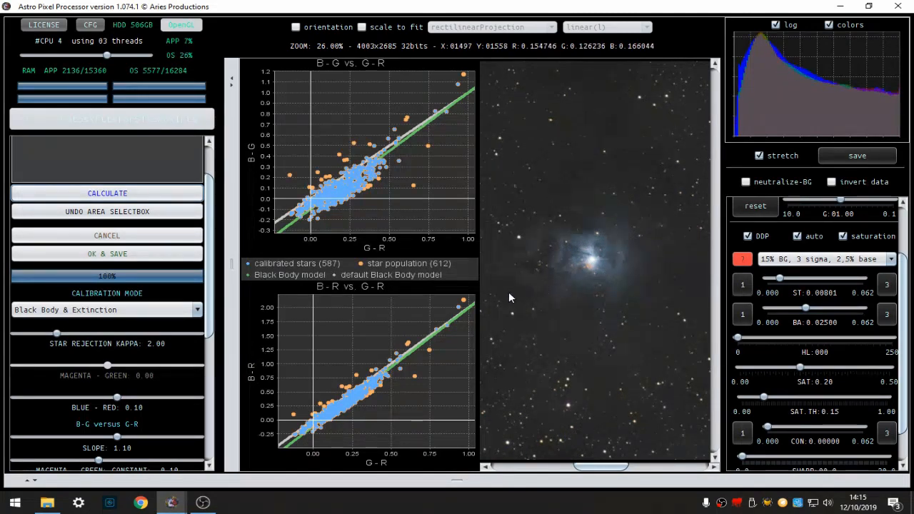
{"action": "scroll", "coordinate": [510, 297], "scroll_direction": "down", "scroll_amount": 2}
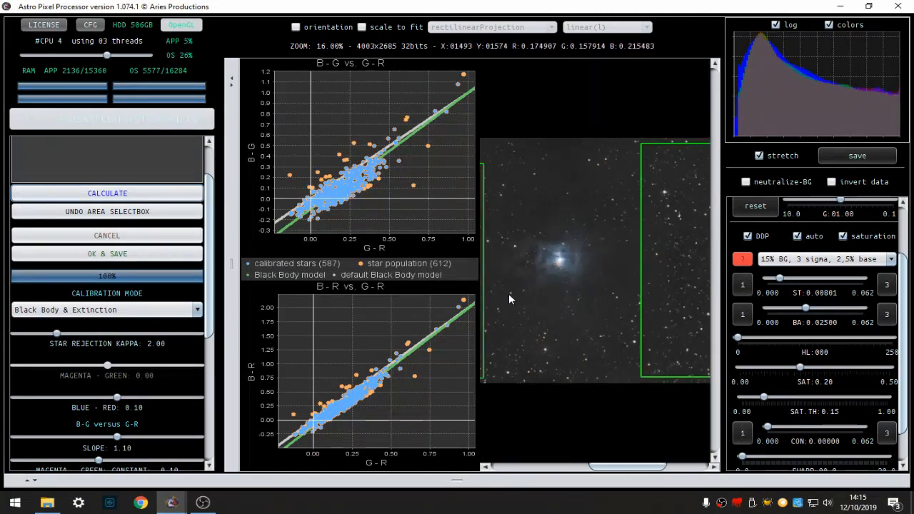
Accept the star color calibration and save it as FITS under the proposed file name ending in mod-lpc-cbg-cbg-csc
{"action": "left_click", "coordinate": [112, 255]}
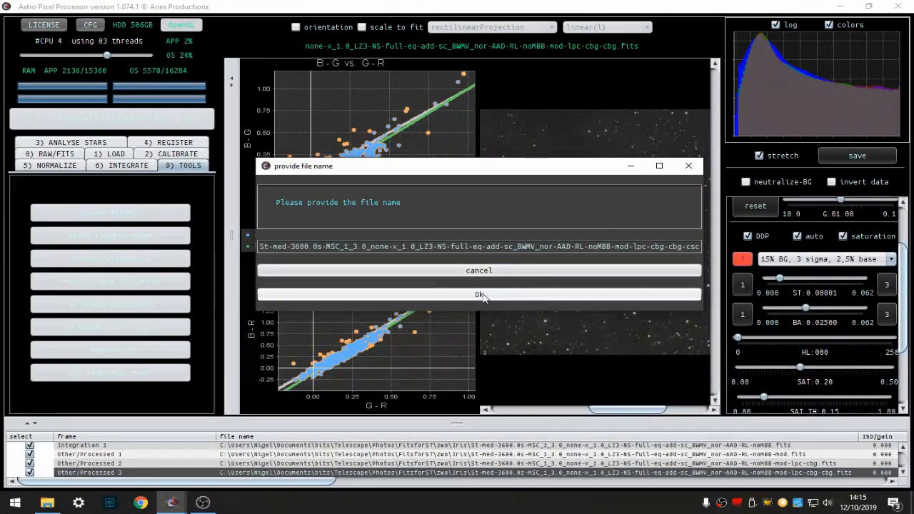
{"action": "left_click", "coordinate": [480, 295]}
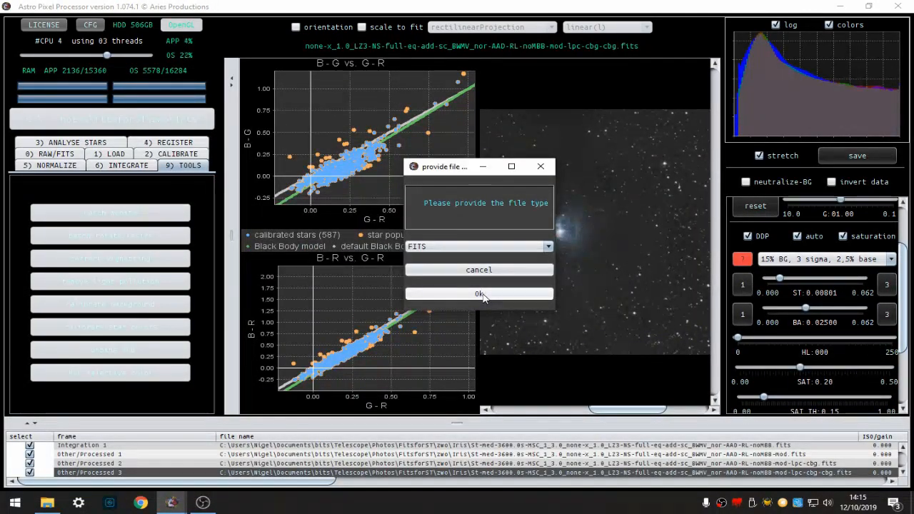
{"action": "left_click", "coordinate": [480, 294]}
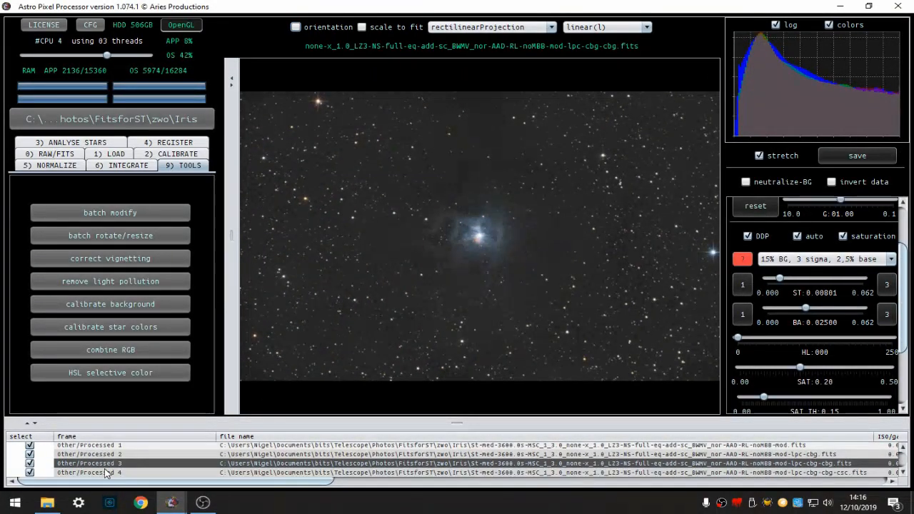
Load the star-color-calibrated image ending in mod-lpc-cbg-cbg-csc and start HSL selective color on it
{"action": "left_click", "coordinate": [104, 475]}
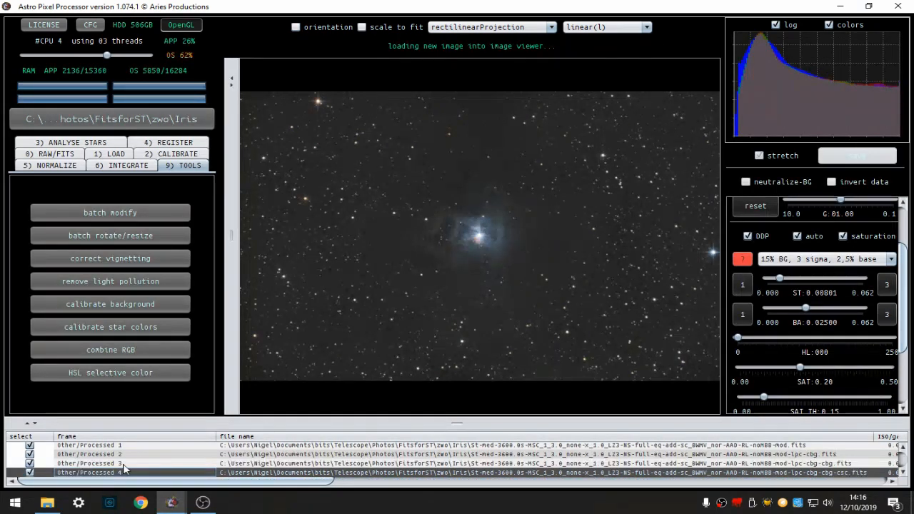
{"action": "left_click", "coordinate": [124, 372]}
{"action": "left_click", "coordinate": [618, 283]}
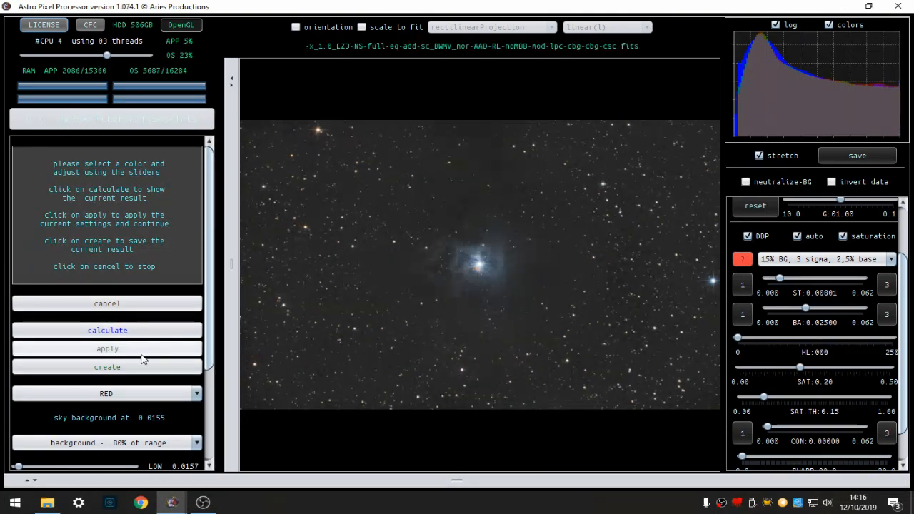
Keep RED as the color to adjust and set its range to LOW 0.0489 and HIGH 1.0000
{"action": "scroll", "coordinate": [147, 336], "scroll_direction": "down", "scroll_amount": 1}
{"action": "scroll", "coordinate": [148, 336], "scroll_direction": "down", "scroll_amount": 2}
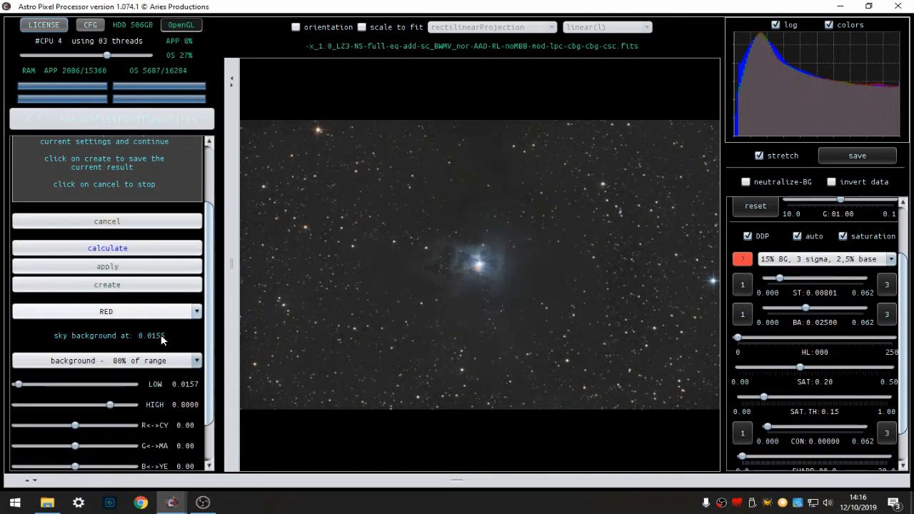
{"action": "left_click", "coordinate": [195, 312]}
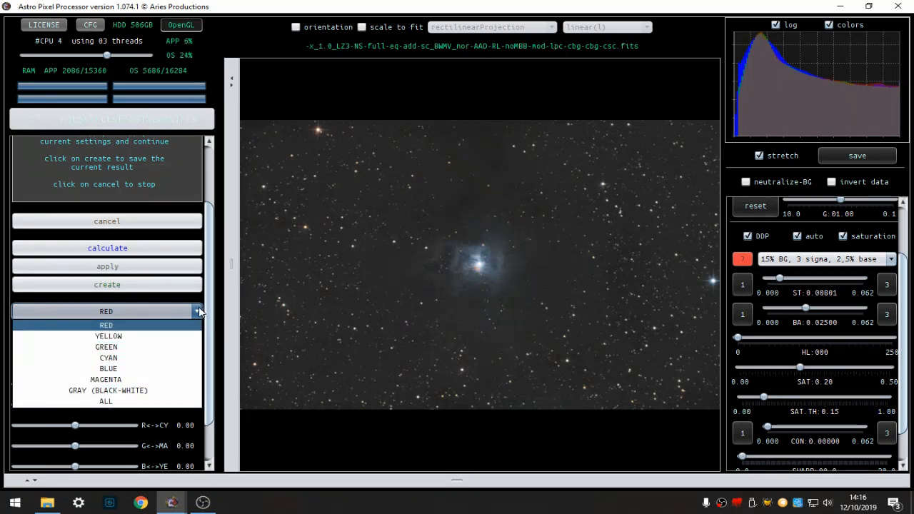
{"action": "left_click", "coordinate": [107, 315]}
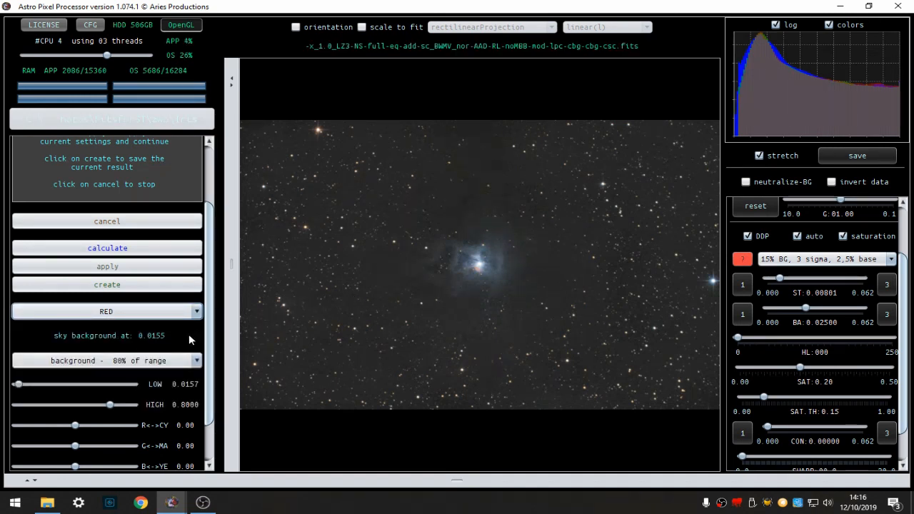
{"action": "scroll", "coordinate": [190, 335], "scroll_direction": "down", "scroll_amount": 1}
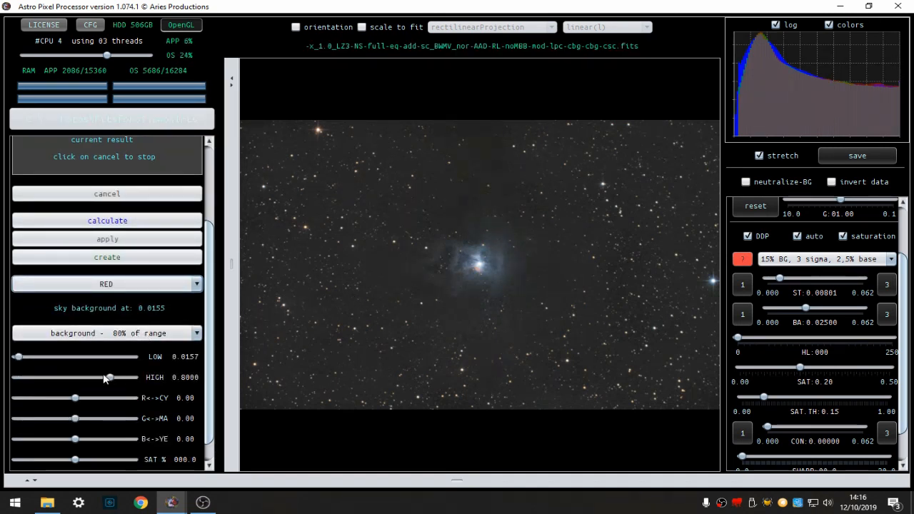
{"action": "left_click_drag", "start_coordinate": [110, 378], "coordinate": [123, 381]}
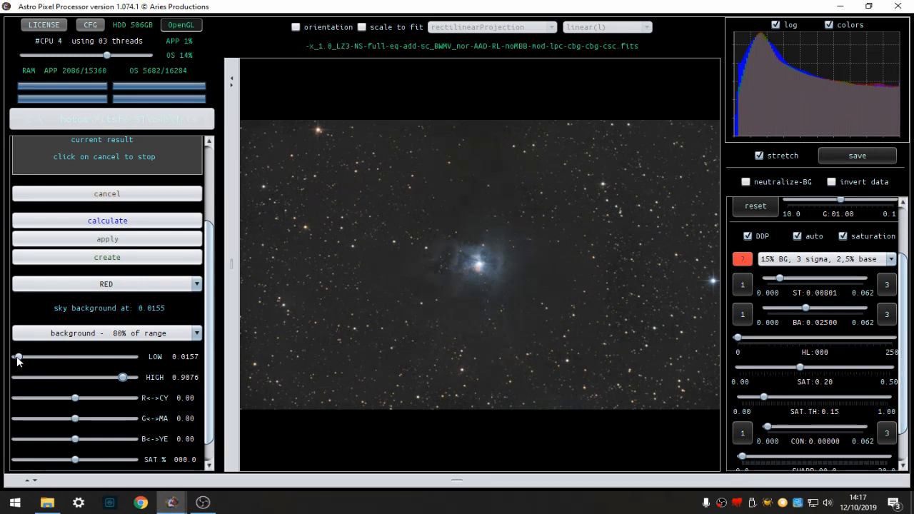
{"action": "left_click_drag", "start_coordinate": [18, 360], "coordinate": [4, 362]}
{"action": "left_click_drag", "start_coordinate": [122, 377], "coordinate": [175, 379]}
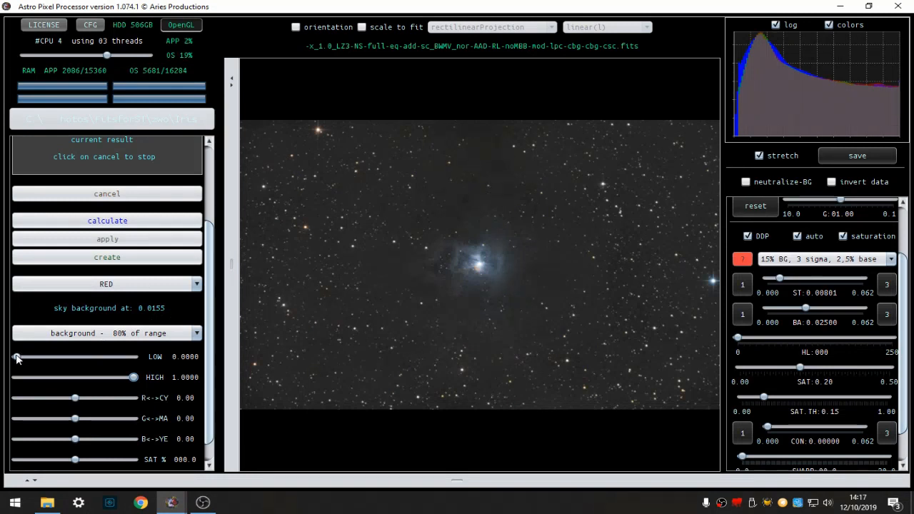
{"action": "left_click_drag", "start_coordinate": [21, 358], "coordinate": [83, 359]}
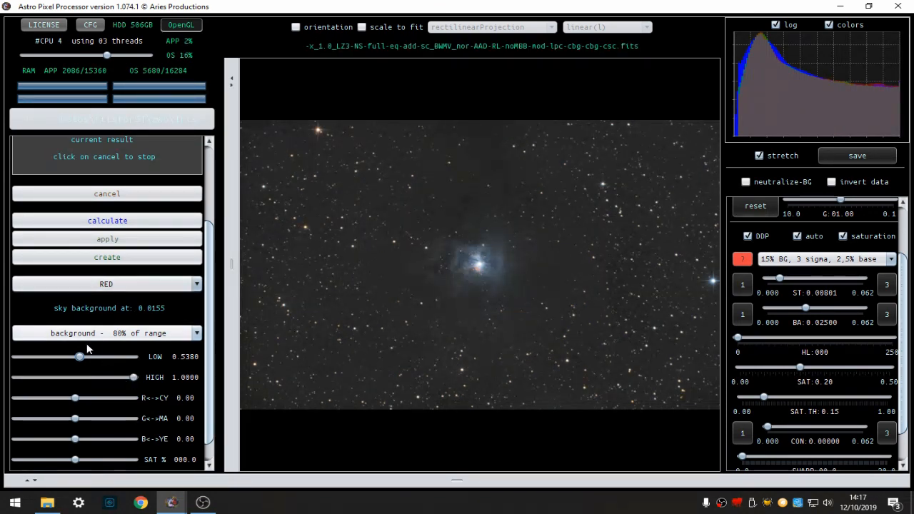
{"action": "left_click_drag", "start_coordinate": [80, 361], "coordinate": [22, 364]}
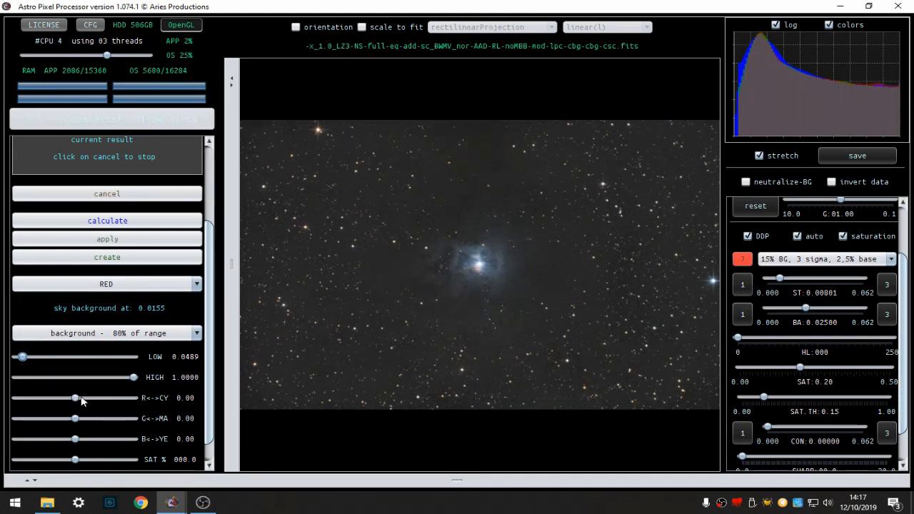
Adjust RED to R<->CY -0.17, G<->MA 0.11, B<->YE 0.12 and SAT 5.4 %, and calculate the selective color
{"action": "left_click_drag", "start_coordinate": [77, 400], "coordinate": [83, 420]}
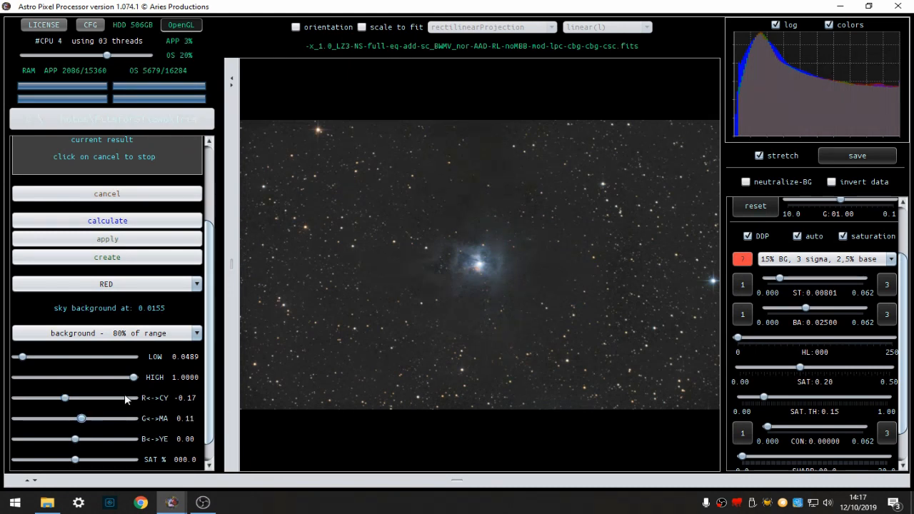
{"action": "scroll", "coordinate": [122, 422], "scroll_direction": "down", "scroll_amount": 1}
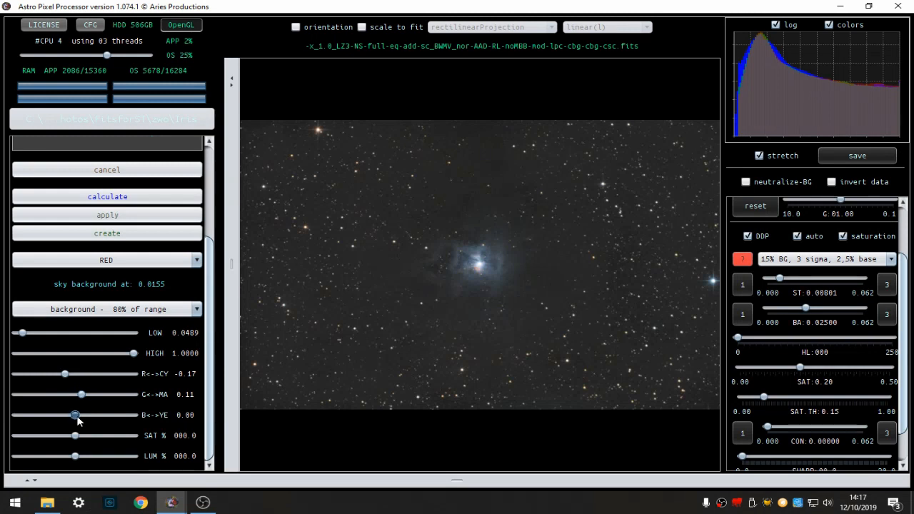
{"action": "left_click_drag", "start_coordinate": [79, 422], "coordinate": [83, 425]}
{"action": "left_click_drag", "start_coordinate": [79, 438], "coordinate": [78, 438]}
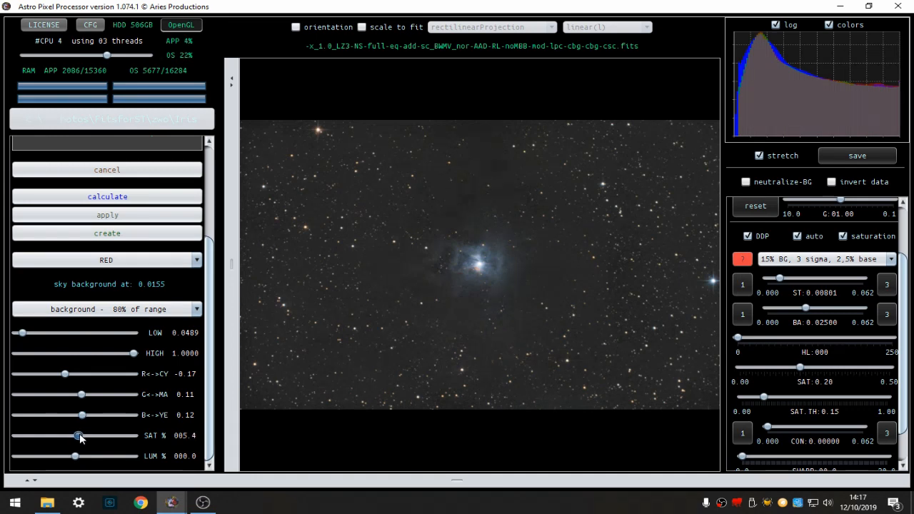
{"action": "left_click", "coordinate": [120, 200]}
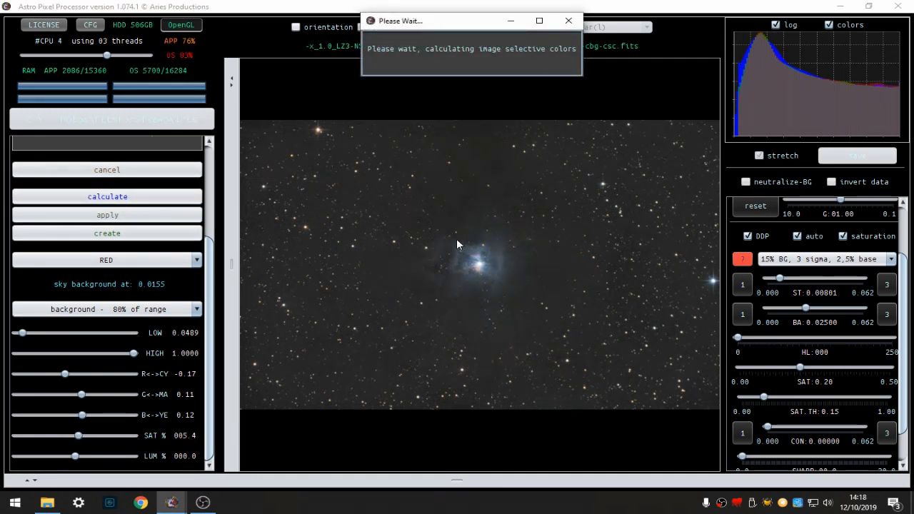
Examine the nebula core and its reddish patch up close for the effect of the RED adjustment
{"action": "scroll", "coordinate": [479, 268], "scroll_direction": "up", "scroll_amount": 2}
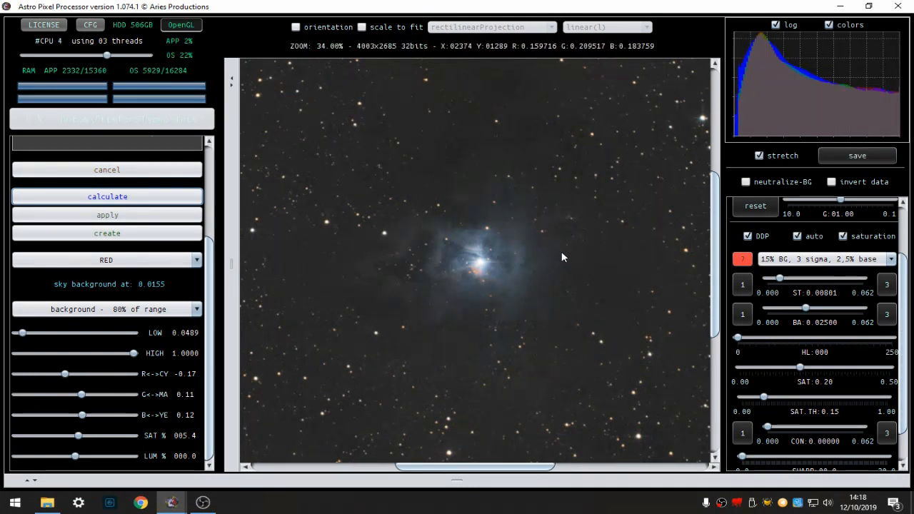
{"action": "left_click", "coordinate": [481, 274]}
{"action": "scroll", "coordinate": [482, 274], "scroll_direction": "up", "scroll_amount": 2}
{"action": "scroll", "coordinate": [482, 273], "scroll_direction": "down", "scroll_amount": 6}
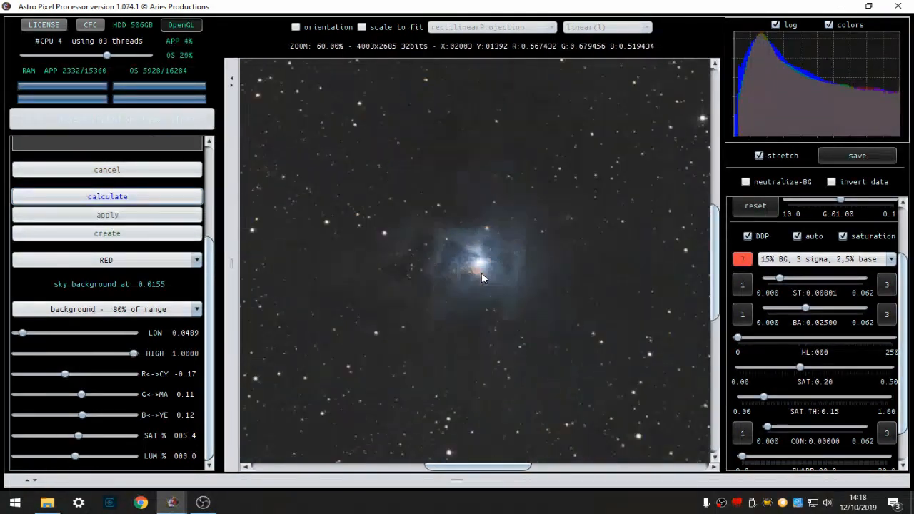
{"action": "scroll", "coordinate": [482, 273], "scroll_direction": "down", "scroll_amount": 2}
{"action": "scroll", "coordinate": [482, 273], "scroll_direction": "up", "scroll_amount": 4}
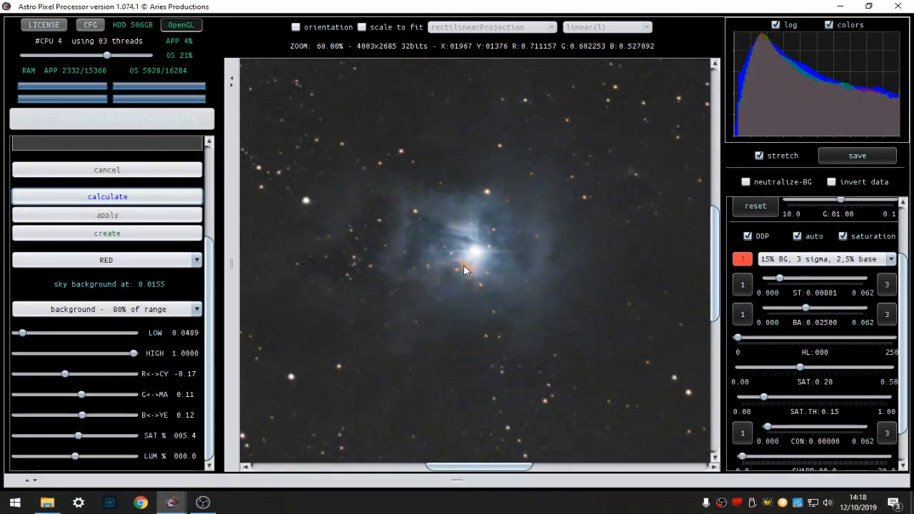
{"action": "scroll", "coordinate": [472, 232], "scroll_direction": "up", "scroll_amount": 4}
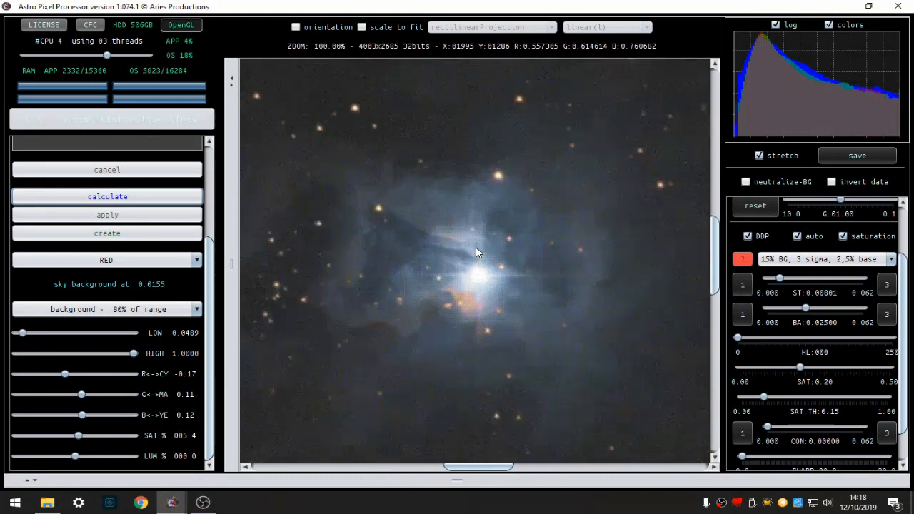
{"action": "scroll", "coordinate": [437, 275], "scroll_direction": "down", "scroll_amount": 5}
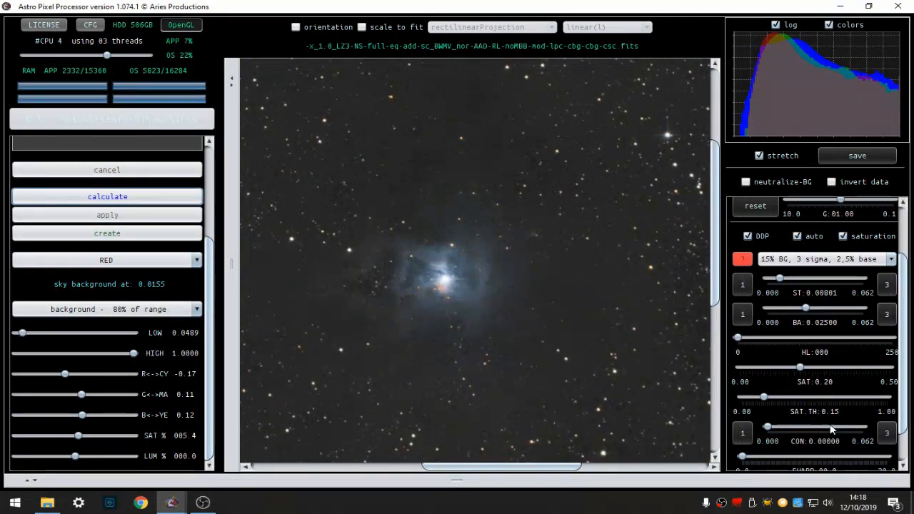
Set the preview saturation to 0.15 with a saturation threshold of 0.16, and apply the RED adjustment
{"action": "left_click_drag", "start_coordinate": [764, 397], "coordinate": [766, 397]}
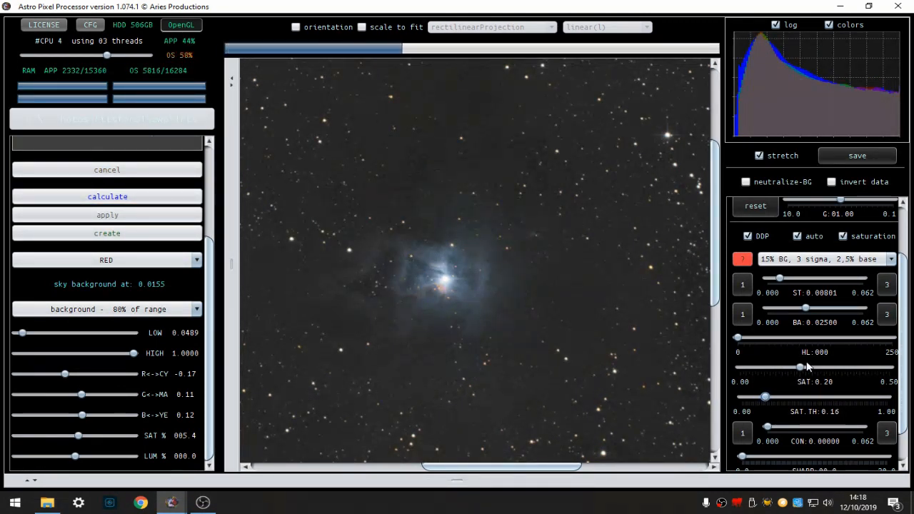
{"action": "left_click_drag", "start_coordinate": [803, 369], "coordinate": [786, 370]}
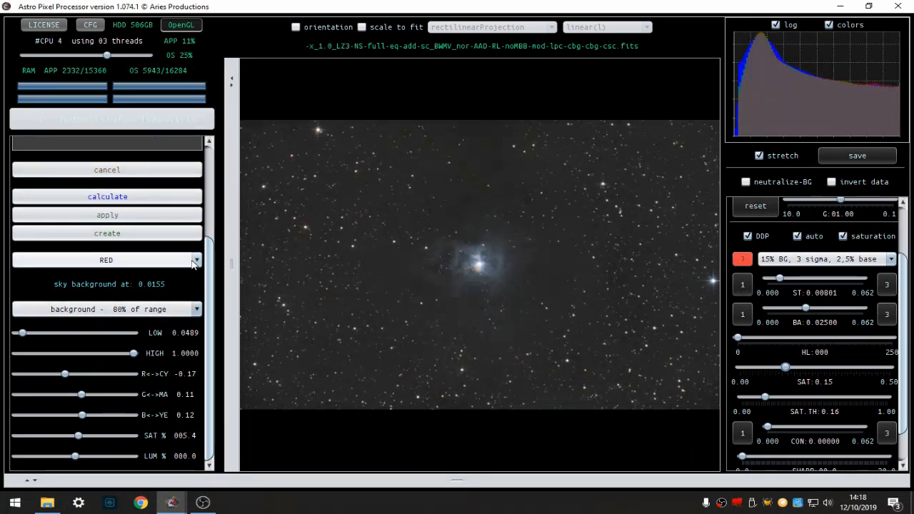
{"action": "left_click", "coordinate": [123, 219]}
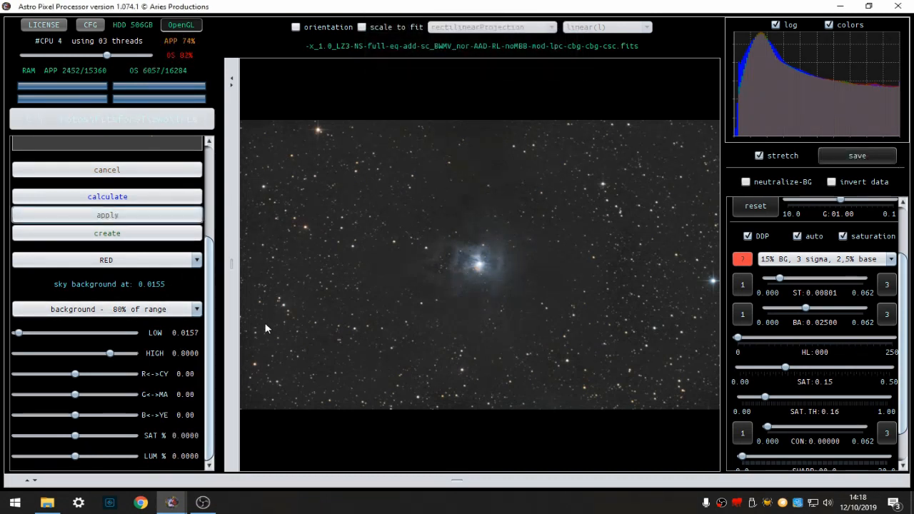
Adjust BLUE to B<->YE -0.14, R<->CY 0.08 and SAT 7.6 %, and calculate the selective color
{"action": "left_click", "coordinate": [197, 260]}
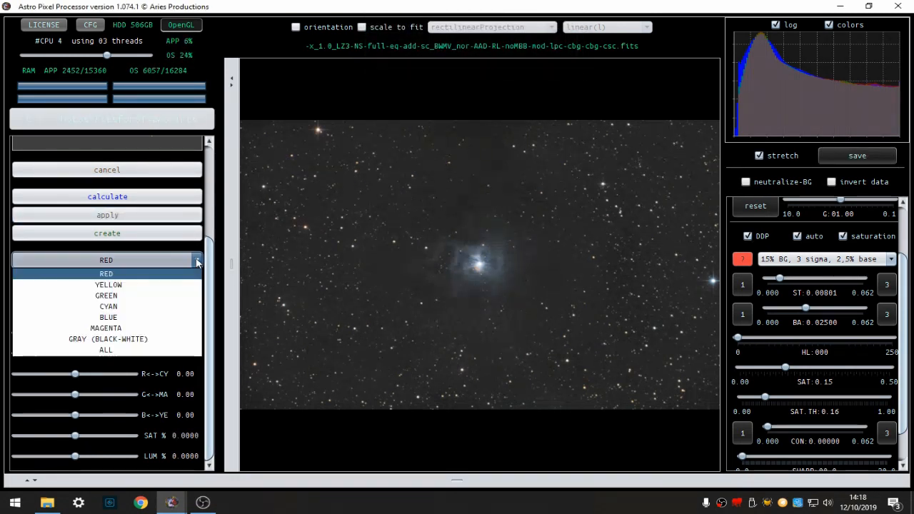
{"action": "left_click", "coordinate": [111, 317]}
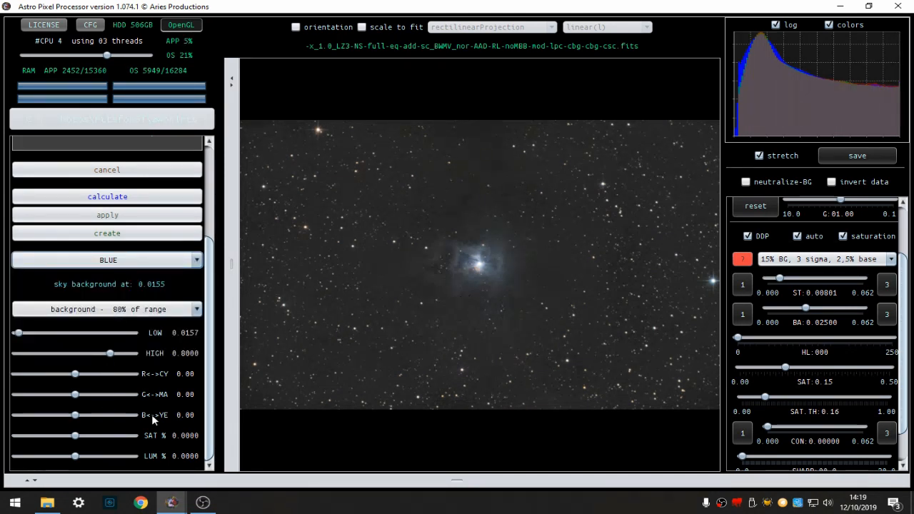
{"action": "left_click_drag", "start_coordinate": [75, 415], "coordinate": [68, 416]}
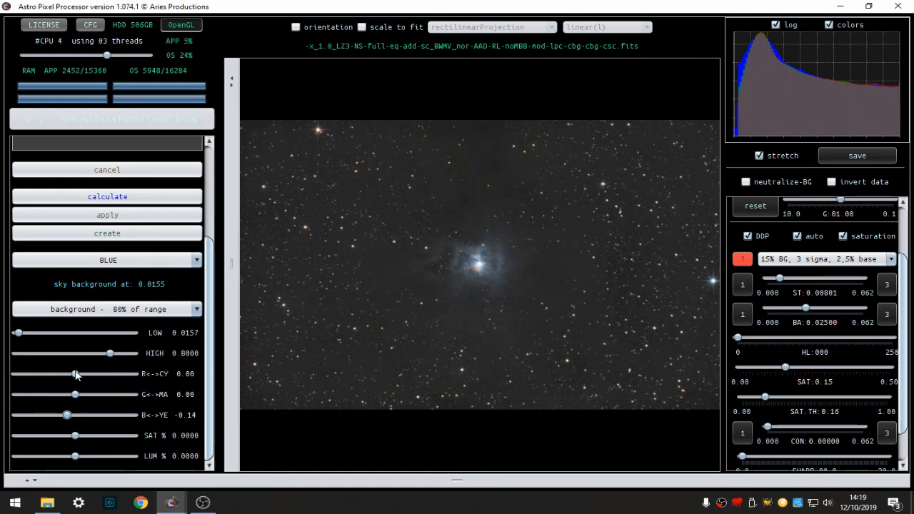
{"action": "left_click_drag", "start_coordinate": [77, 374], "coordinate": [80, 379]}
{"action": "left_click_drag", "start_coordinate": [77, 440], "coordinate": [79, 438]}
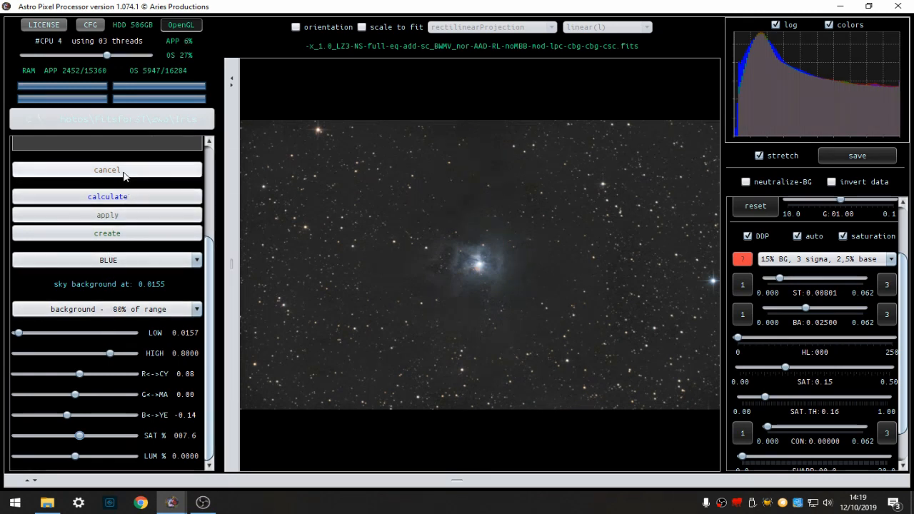
{"action": "left_click", "coordinate": [118, 200]}
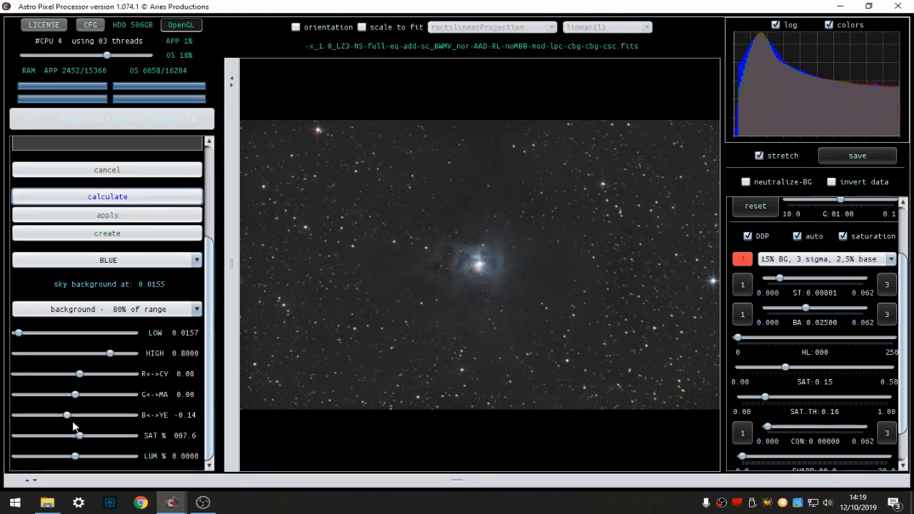
Raise the BLUE saturation to 15.2 %, recalculate, check the nebula up close and apply the adjustment
{"action": "left_click_drag", "start_coordinate": [80, 436], "coordinate": [85, 436]}
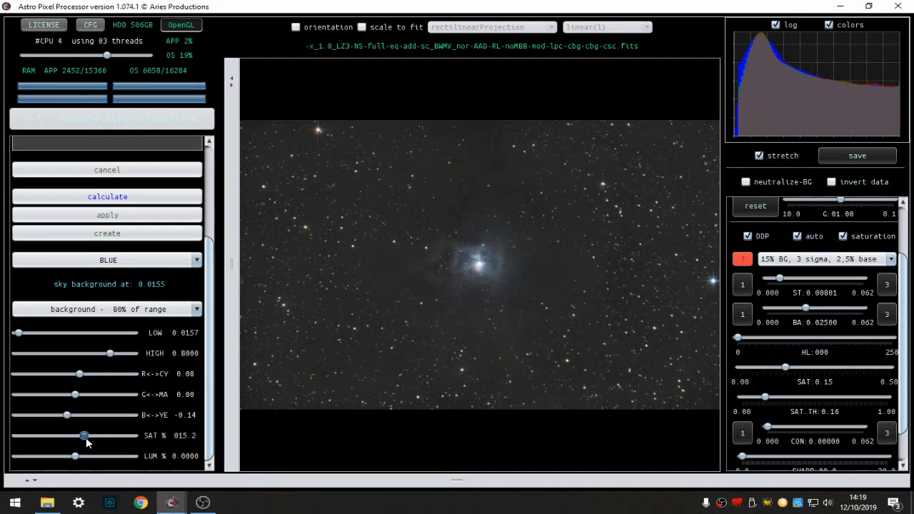
{"action": "left_click", "coordinate": [129, 197]}
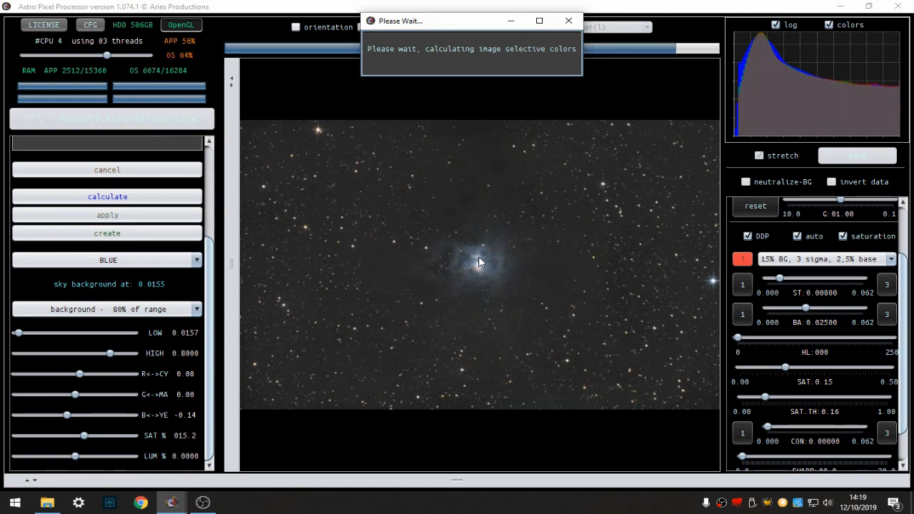
{"action": "scroll", "coordinate": [478, 263], "scroll_direction": "up", "scroll_amount": 3}
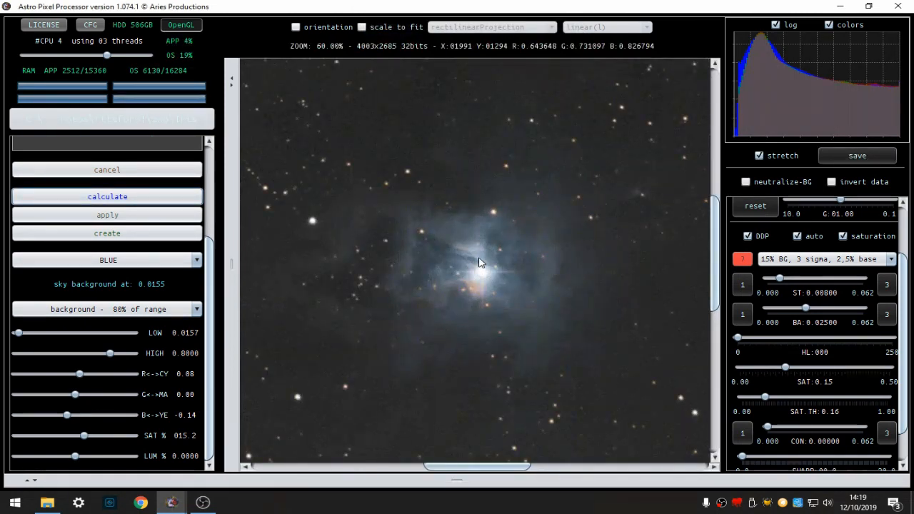
{"action": "scroll", "coordinate": [479, 262], "scroll_direction": "up", "scroll_amount": 3}
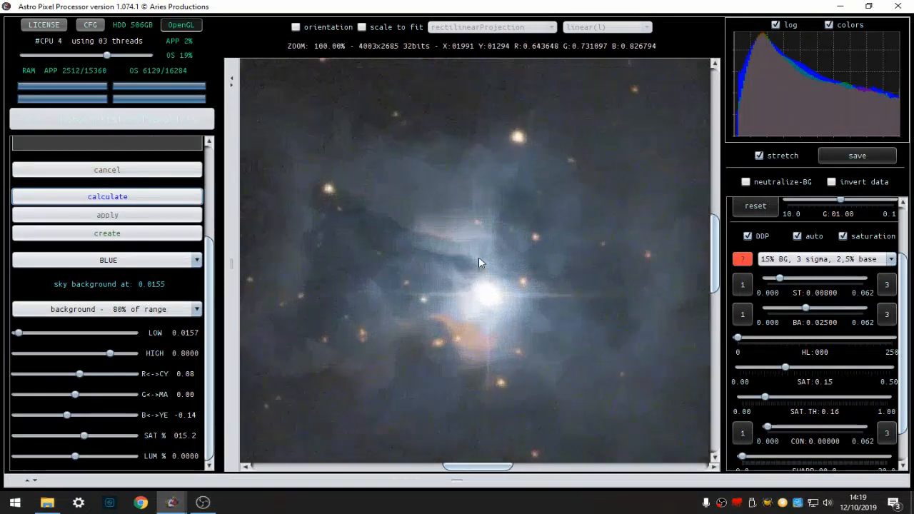
{"action": "scroll", "coordinate": [479, 262], "scroll_direction": "down", "scroll_amount": 3}
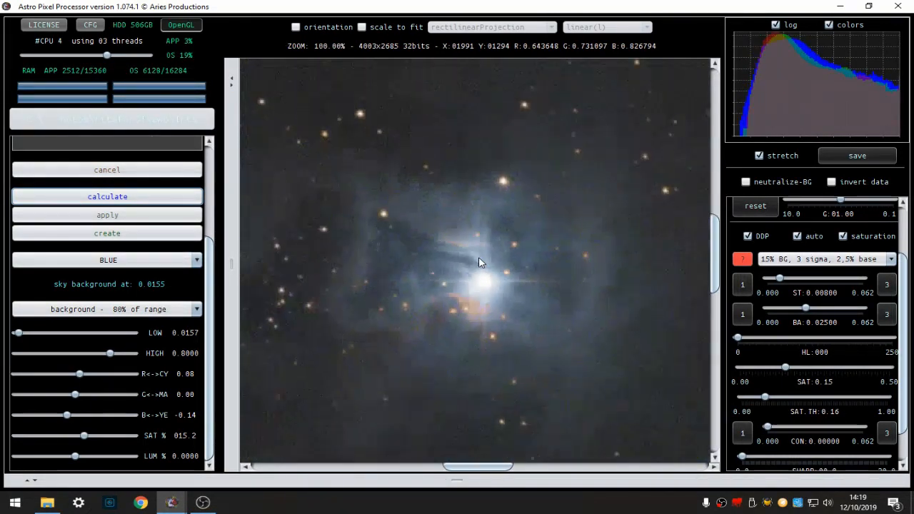
{"action": "scroll", "coordinate": [480, 262], "scroll_direction": "down", "scroll_amount": 1}
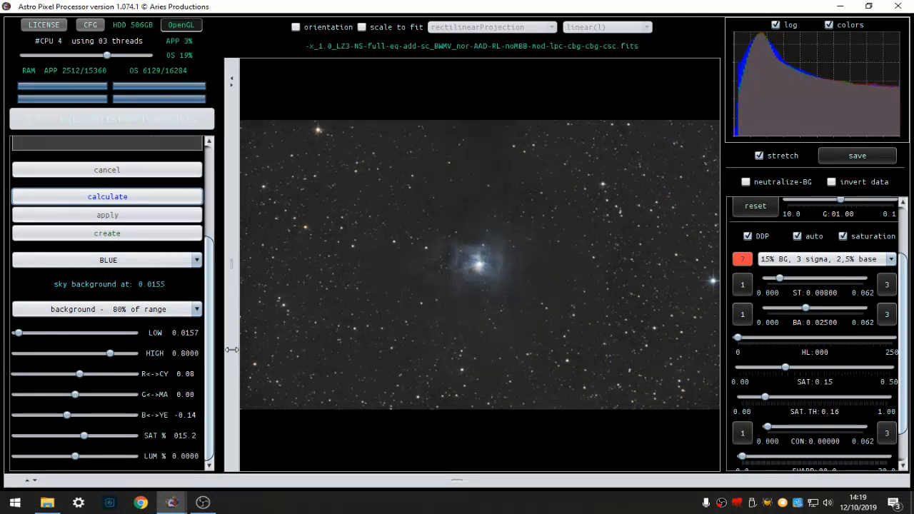
{"action": "left_click", "coordinate": [107, 215]}
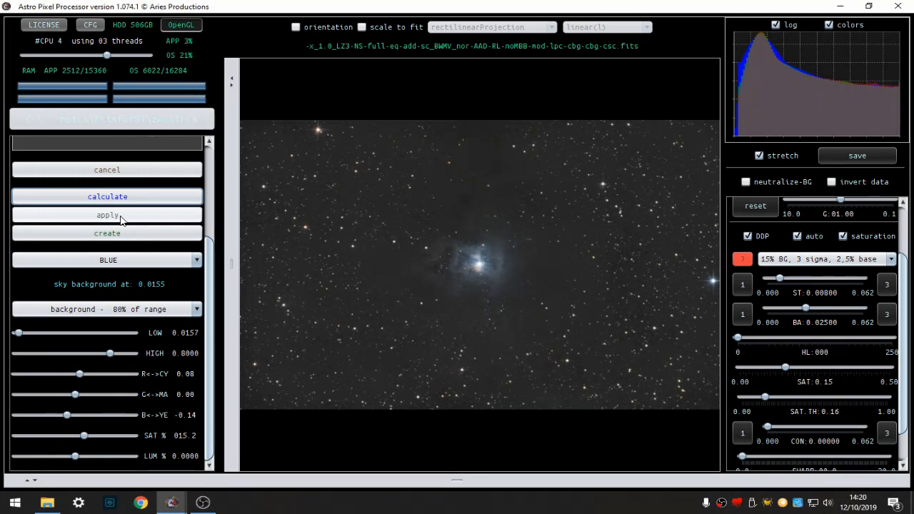
{"action": "left_click", "coordinate": [107, 215]}
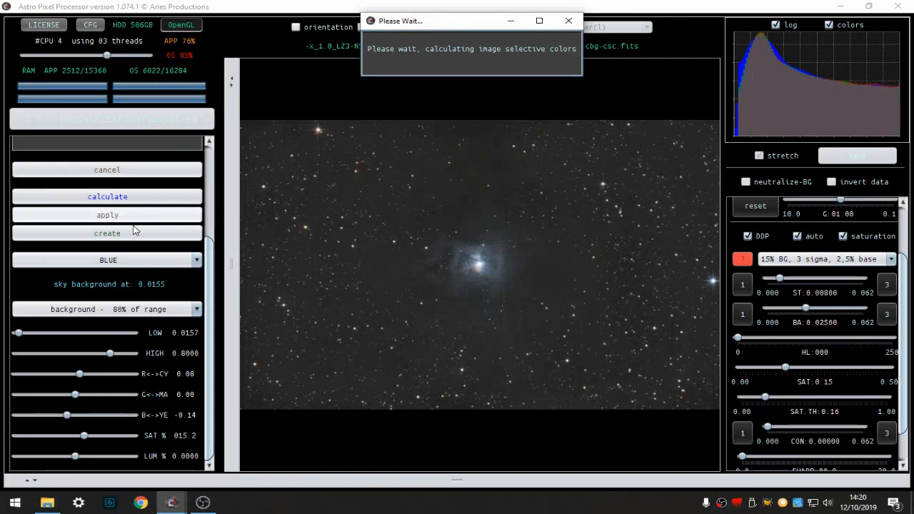
Adjust ALL colors over the range LOW 0.0000 to HIGH 1.0000 with G<->MA 0.10 and R<->CY -0.10, and calculate
{"action": "left_click", "coordinate": [197, 260]}
{"action": "left_click", "coordinate": [114, 350]}
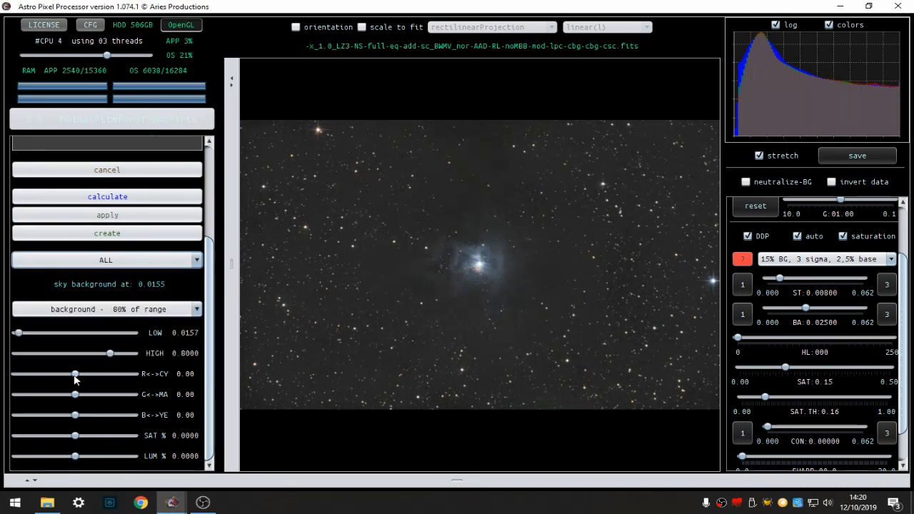
{"action": "left_click_drag", "start_coordinate": [76, 395], "coordinate": [82, 401]}
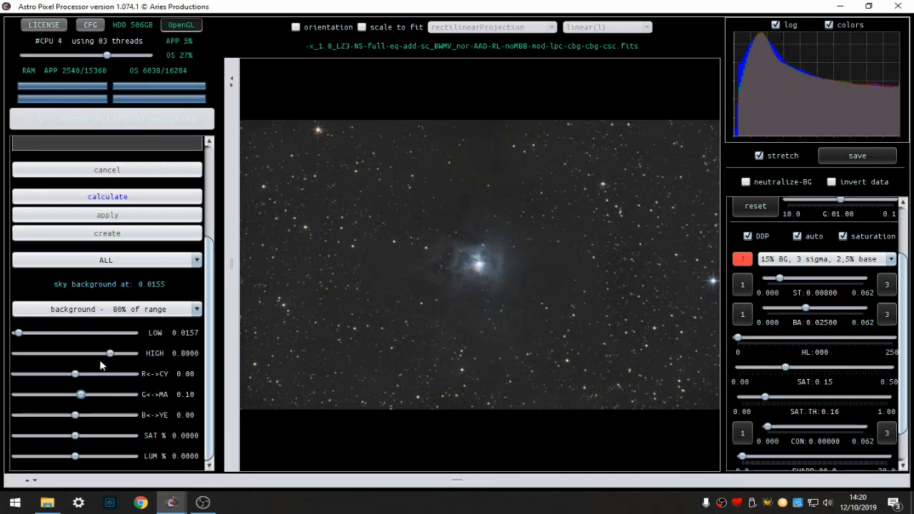
{"action": "left_click_drag", "start_coordinate": [110, 356], "coordinate": [134, 368]}
{"action": "left_click_drag", "start_coordinate": [18, 333], "coordinate": [15, 334]}
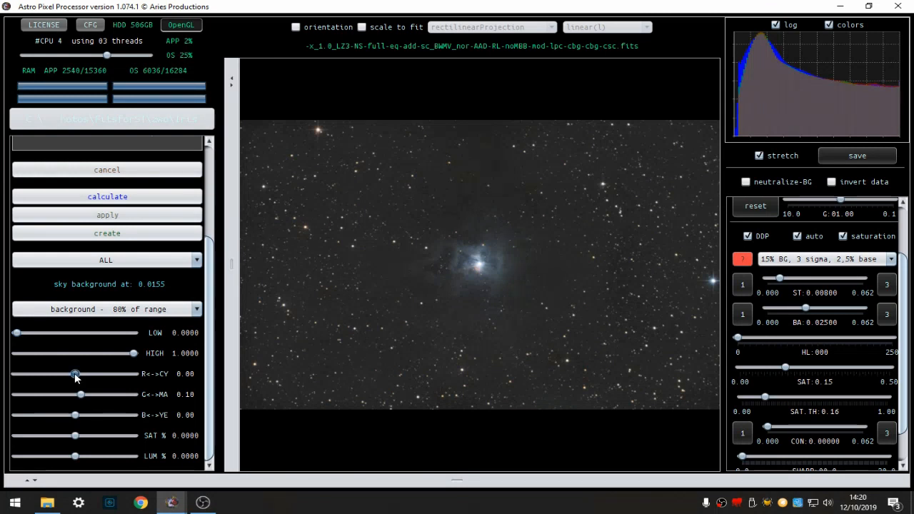
{"action": "left_click_drag", "start_coordinate": [75, 374], "coordinate": [70, 375]}
{"action": "left_click", "coordinate": [122, 196]}
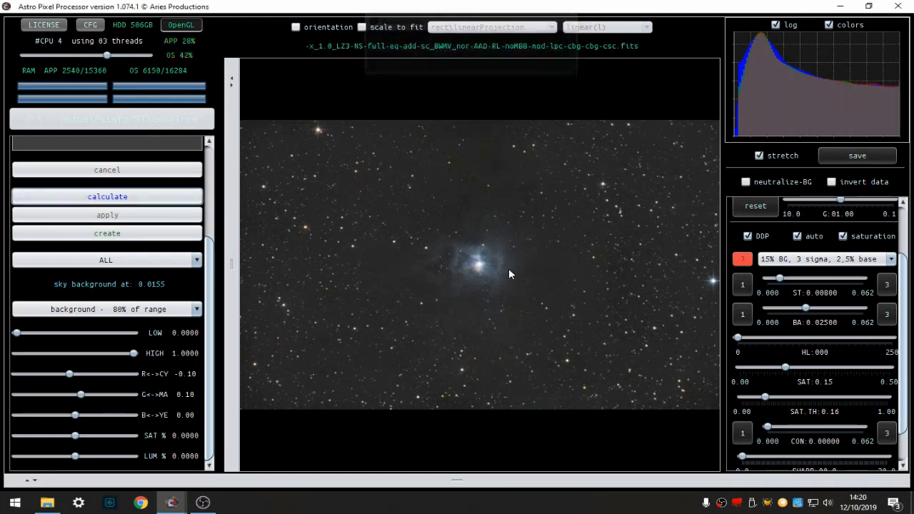
Raise the saturation of ALL colors to 20.7 %, recalculate and check the nebula
{"action": "scroll", "coordinate": [509, 271], "scroll_direction": "up", "scroll_amount": 2}
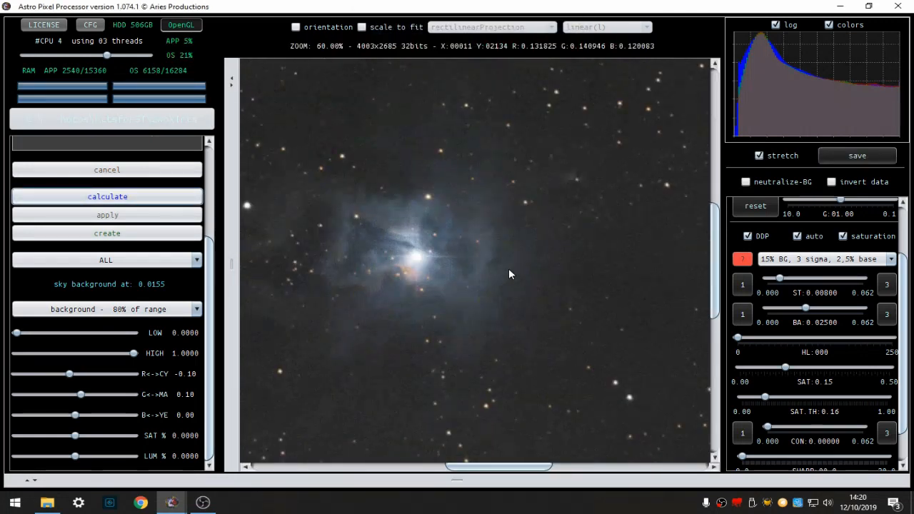
{"action": "scroll", "coordinate": [479, 276], "scroll_direction": "down", "scroll_amount": 2}
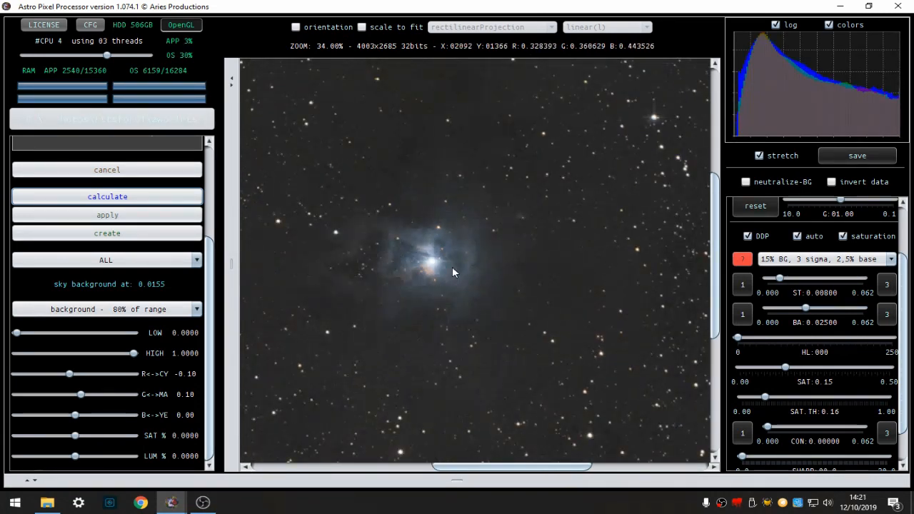
{"action": "scroll", "coordinate": [453, 272], "scroll_direction": "down", "scroll_amount": 1}
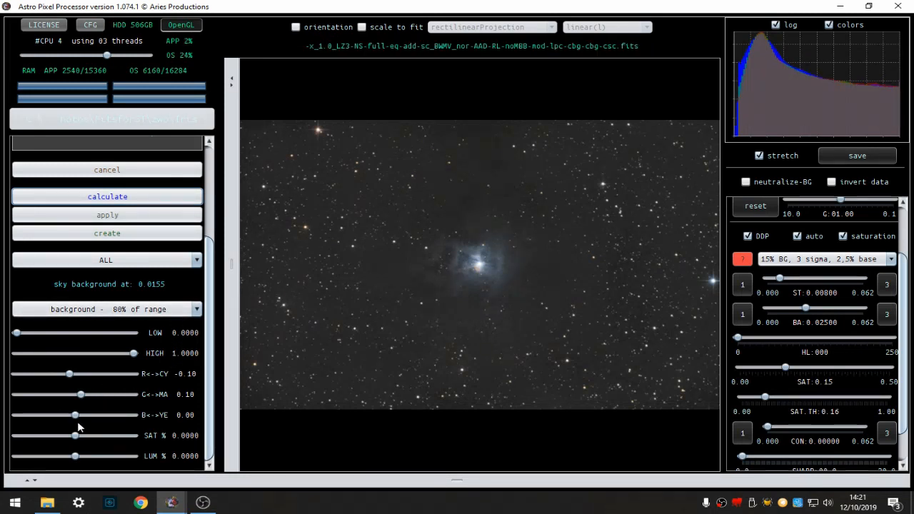
{"action": "left_click_drag", "start_coordinate": [75, 434], "coordinate": [83, 445]}
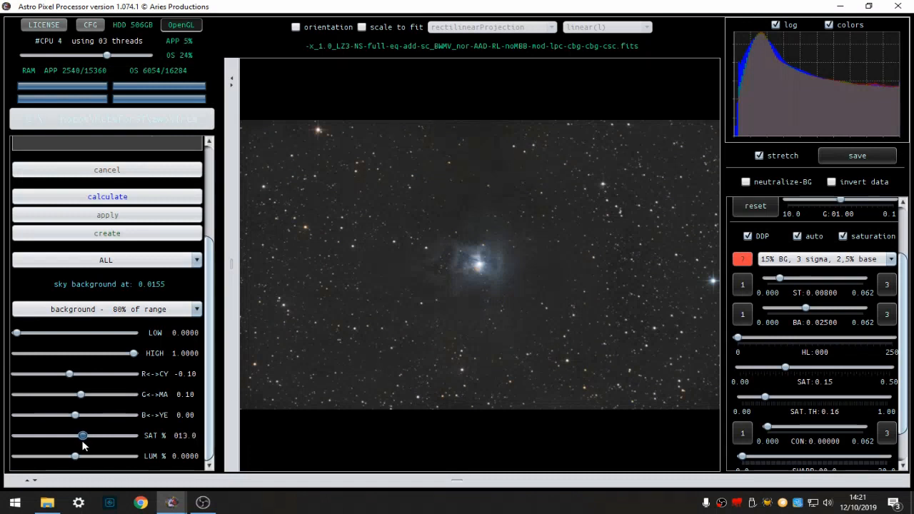
{"action": "left_click_drag", "start_coordinate": [83, 442], "coordinate": [86, 443]}
{"action": "left_click", "coordinate": [146, 195]}
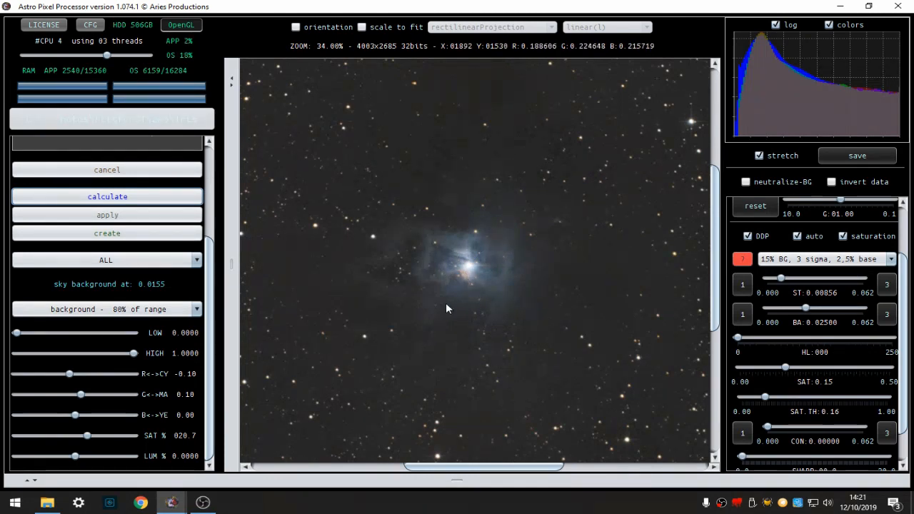
{"action": "scroll", "coordinate": [446, 302], "scroll_direction": "down", "scroll_amount": 3}
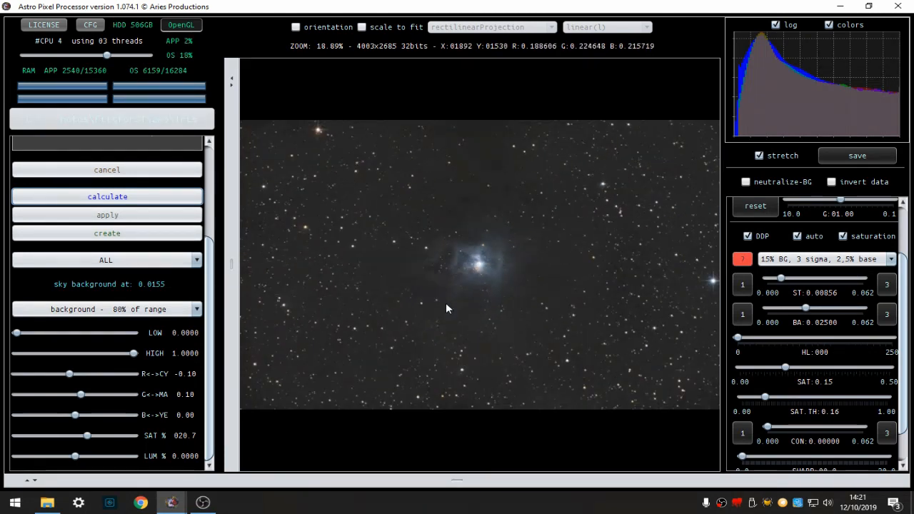
Apply the ALL colors adjustment and create the selective color result under the proposed file name ending in -SC
{"action": "left_click", "coordinate": [104, 234]}
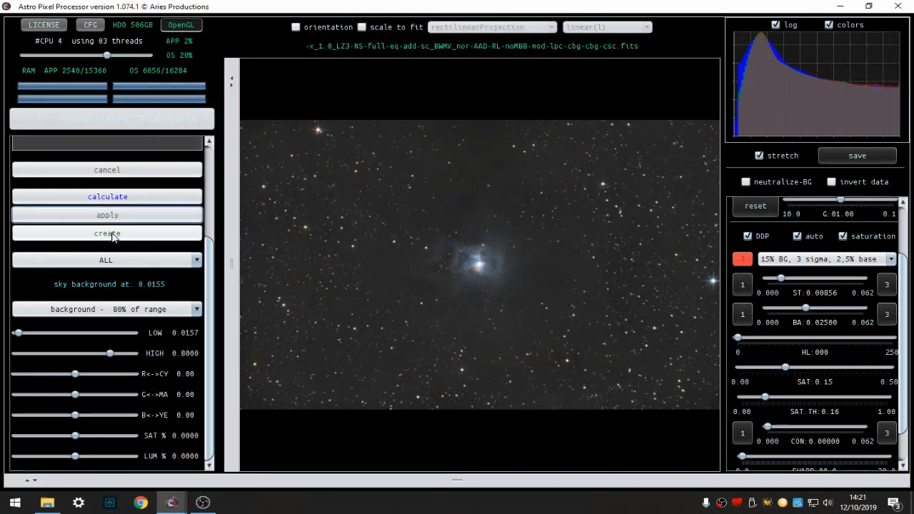
{"action": "left_click", "coordinate": [113, 235]}
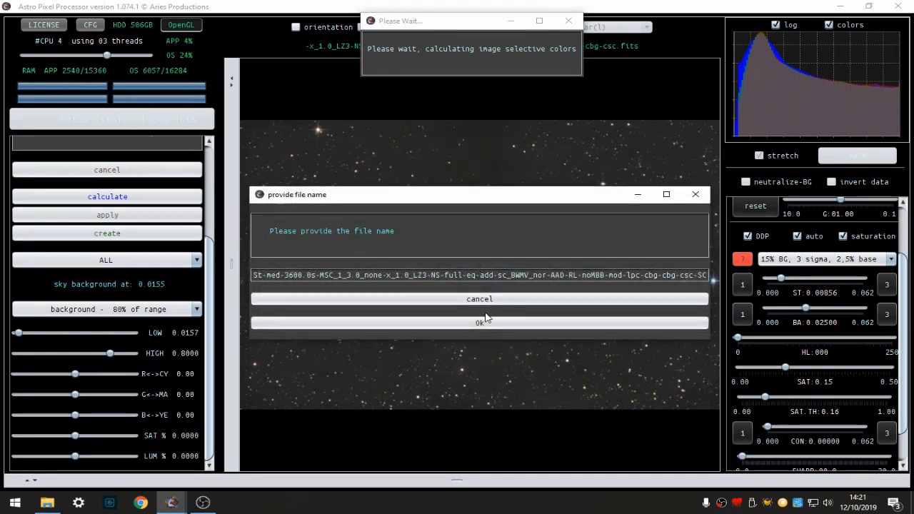
{"action": "left_click", "coordinate": [484, 321]}
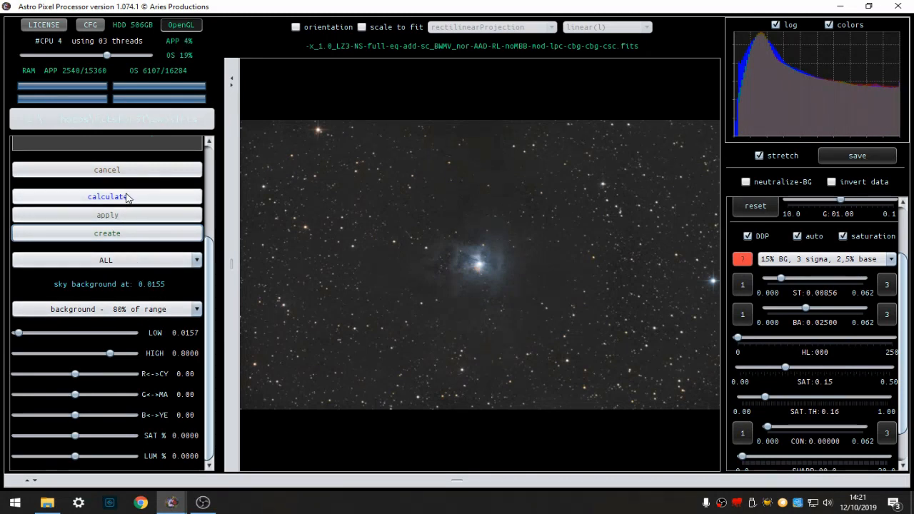
Close the HSL selective color tool and load the Other/Processed 5 frame into the image viewer
{"action": "left_click", "coordinate": [118, 171]}
{"action": "left_click", "coordinate": [98, 465]}
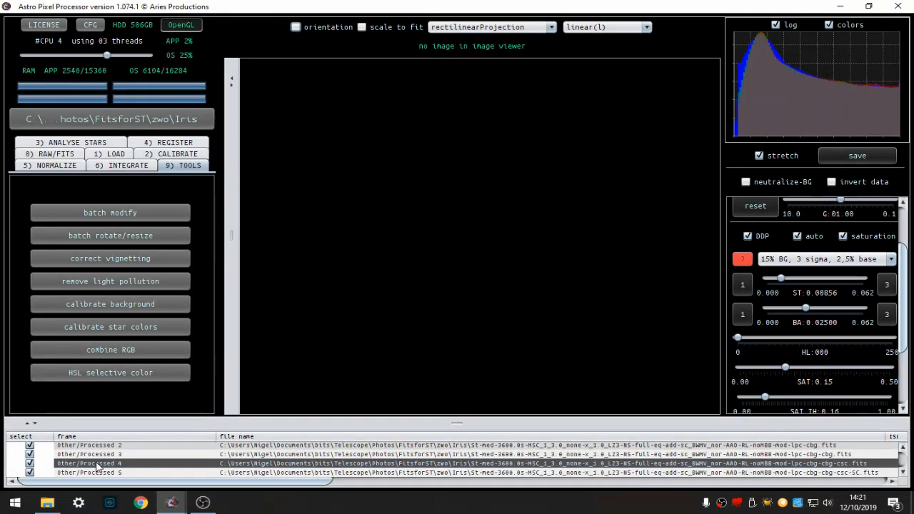
{"action": "double_click", "coordinate": [93, 473]}
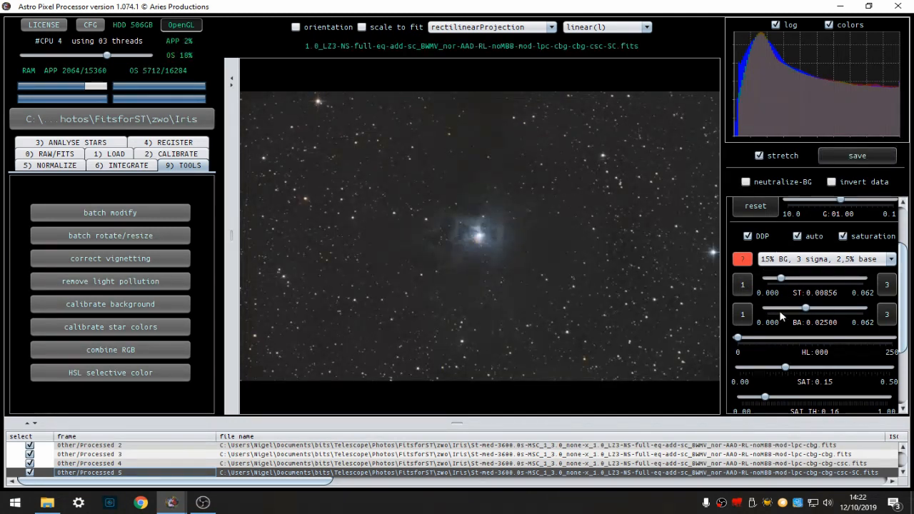
Darken the background by finely raising the stretch's black point (B) to 0.01460
{"action": "scroll", "coordinate": [781, 316], "scroll_direction": "up", "scroll_amount": 3}
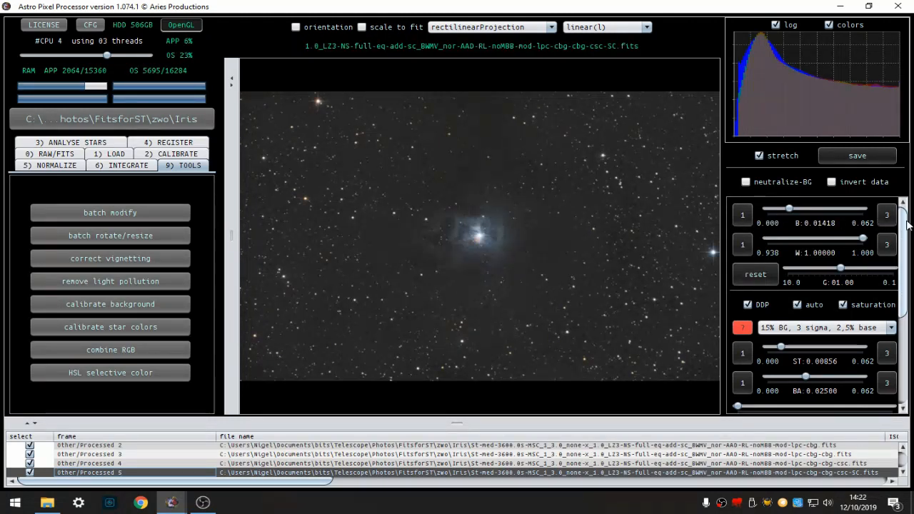
{"action": "left_click", "coordinate": [886, 215]}
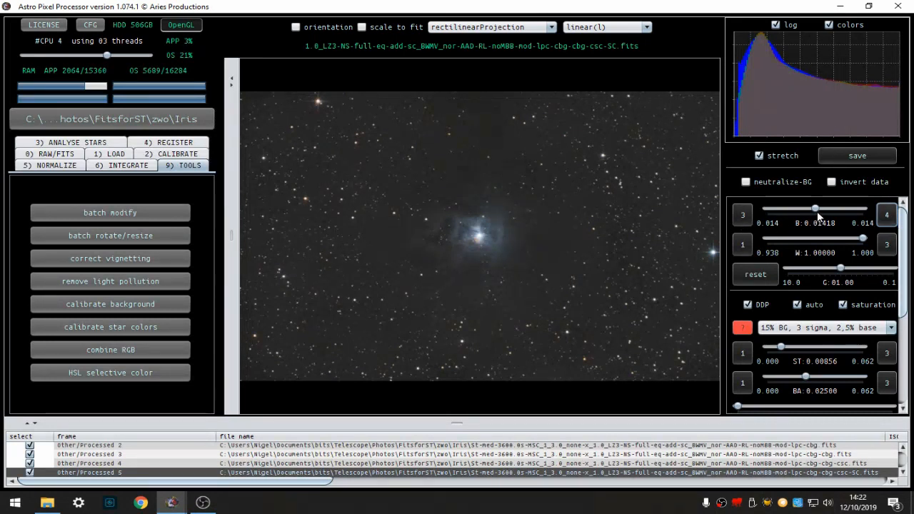
{"action": "left_click_drag", "start_coordinate": [818, 211], "coordinate": [817, 212]}
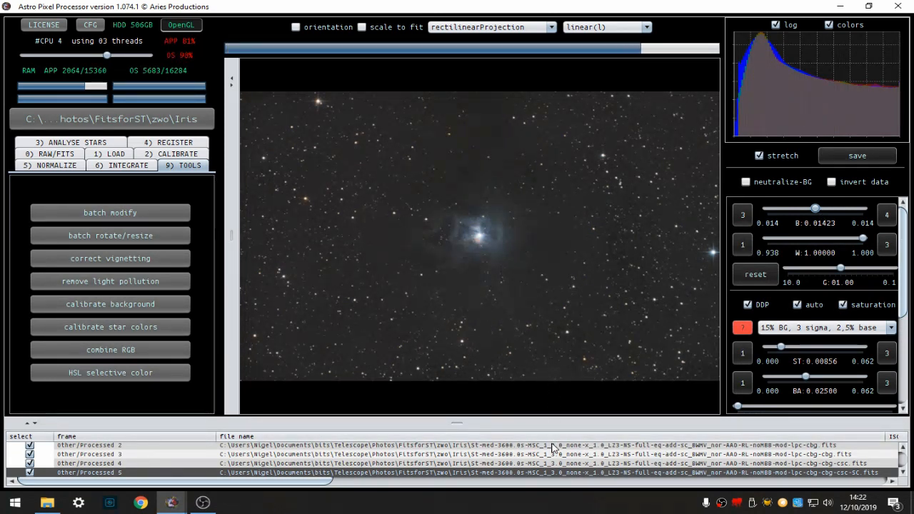
{"action": "left_click_drag", "start_coordinate": [815, 215], "coordinate": [817, 214]}
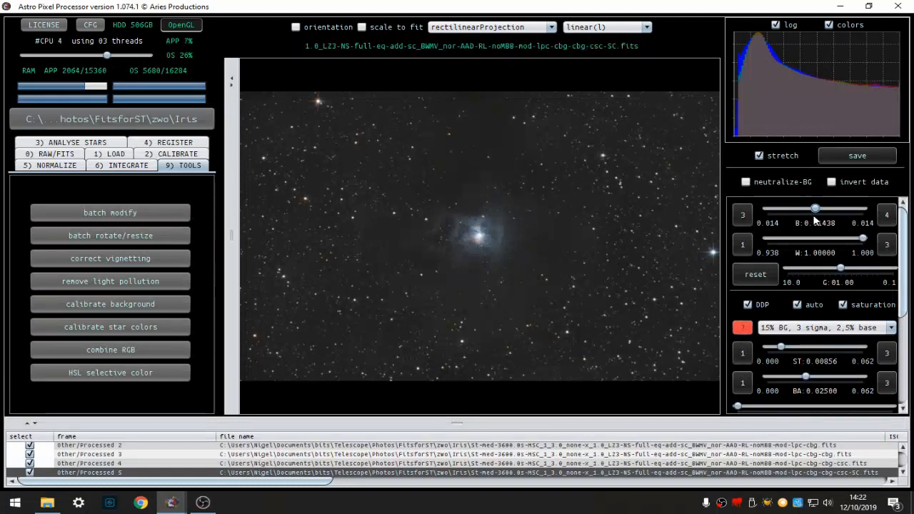
{"action": "left_click_drag", "start_coordinate": [824, 213], "coordinate": [824, 214]}
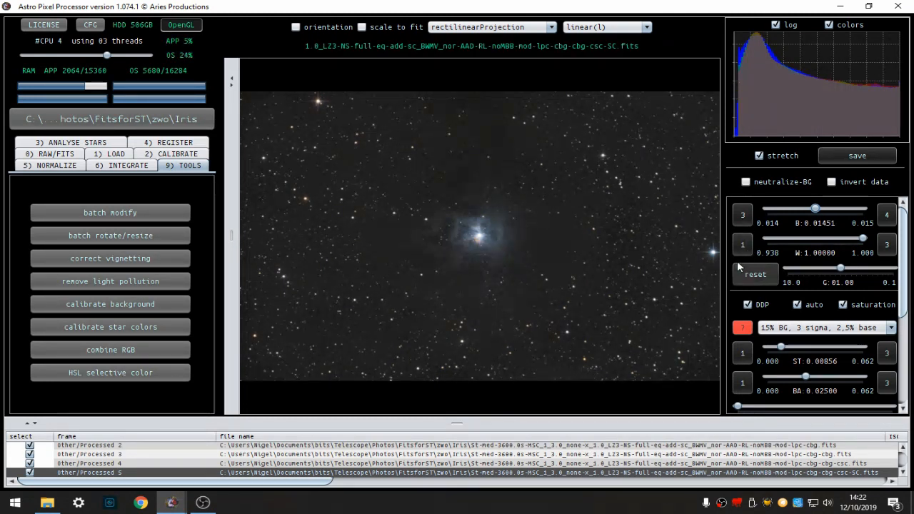
{"action": "left_click_drag", "start_coordinate": [818, 218], "coordinate": [823, 219]}
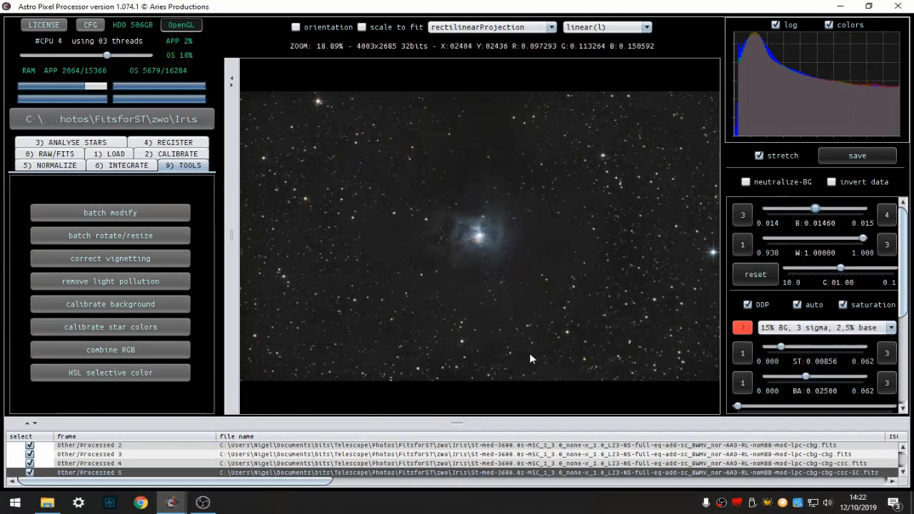
{"action": "scroll", "coordinate": [796, 317], "scroll_direction": "down", "scroll_amount": 3}
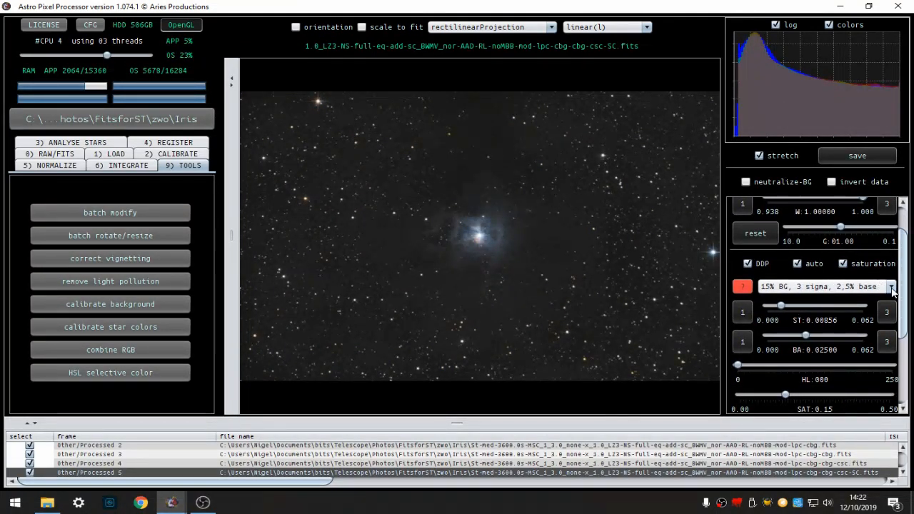
{"action": "left_click", "coordinate": [868, 286]}
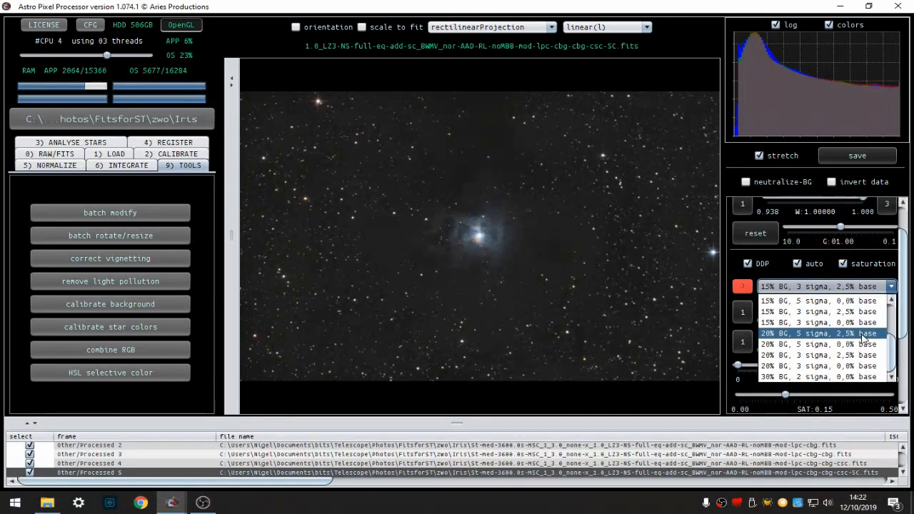
{"action": "left_click", "coordinate": [893, 286]}
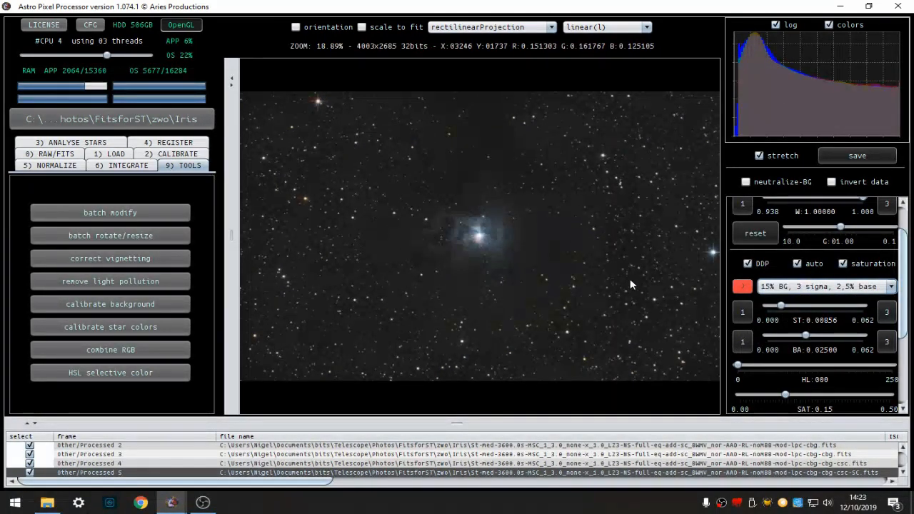
Try a saturation threshold (SAT.TH) of 0.29, check the nebula up close and set the threshold to 0.10
{"action": "scroll", "coordinate": [813, 334], "scroll_direction": "down", "scroll_amount": 3}
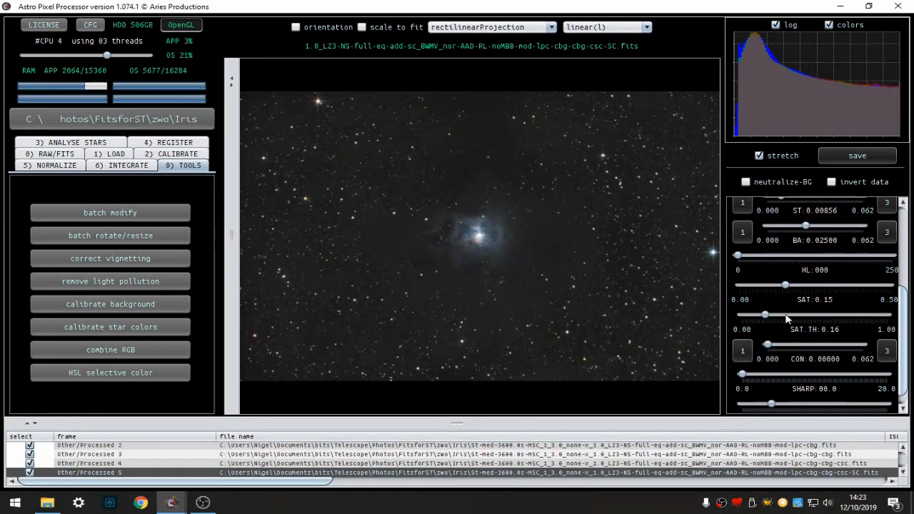
{"action": "left_click_drag", "start_coordinate": [766, 315], "coordinate": [784, 316]}
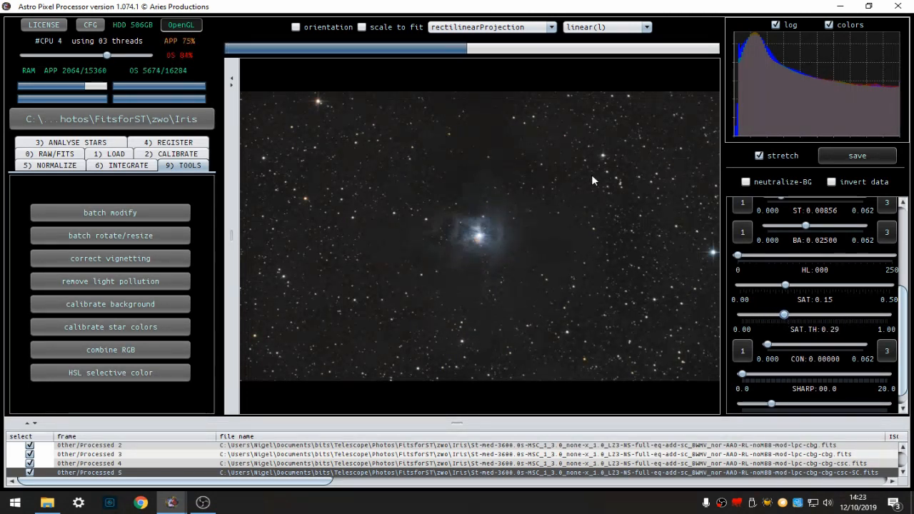
{"action": "scroll", "coordinate": [439, 247], "scroll_direction": "up", "scroll_amount": 2}
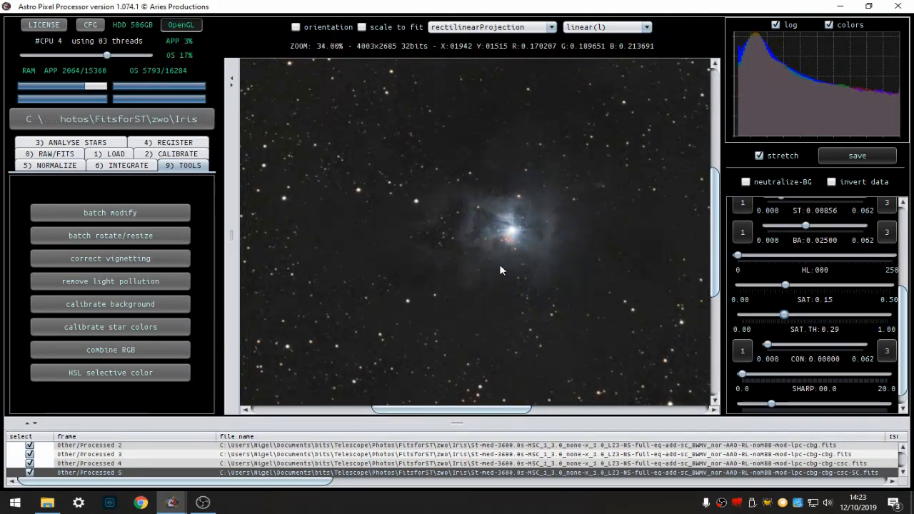
{"action": "scroll", "coordinate": [500, 270], "scroll_direction": "down", "scroll_amount": 2}
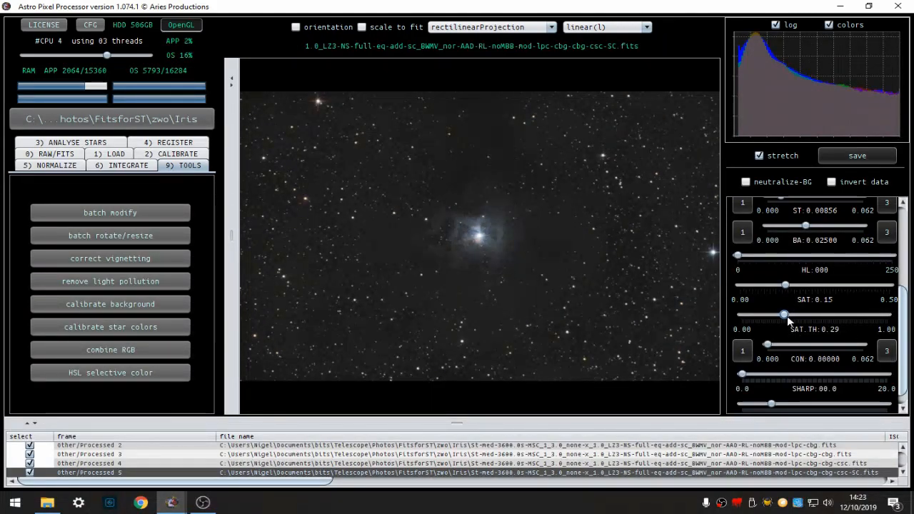
{"action": "left_click_drag", "start_coordinate": [785, 317], "coordinate": [760, 318]}
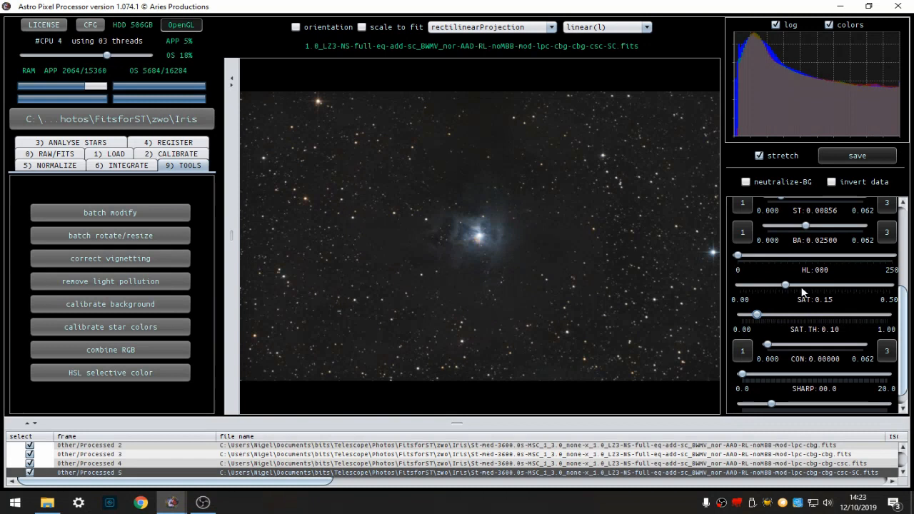
Raise the stretch saturation (SAT) to 0.20 and check the nebula up close
{"action": "left_click_drag", "start_coordinate": [788, 286], "coordinate": [792, 290]}
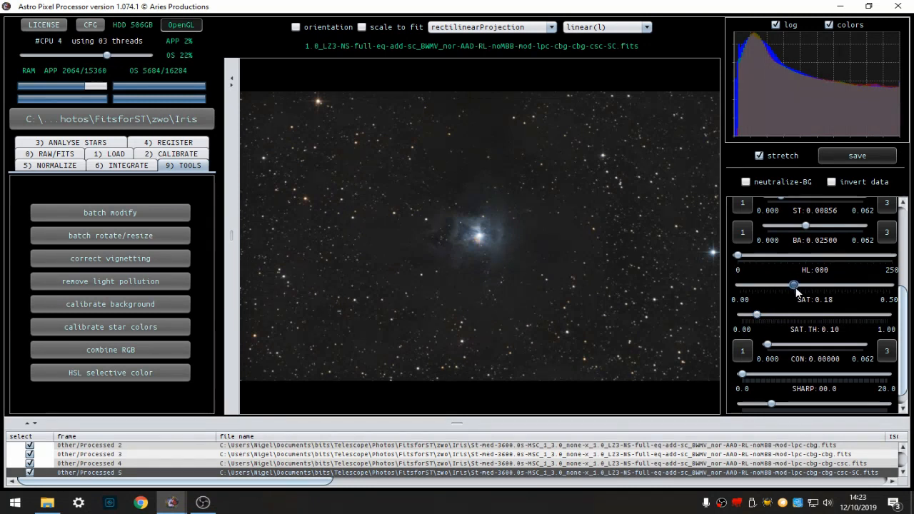
{"action": "left_click_drag", "start_coordinate": [802, 294], "coordinate": [802, 293]}
{"action": "scroll", "coordinate": [453, 235], "scroll_direction": "up", "scroll_amount": 1}
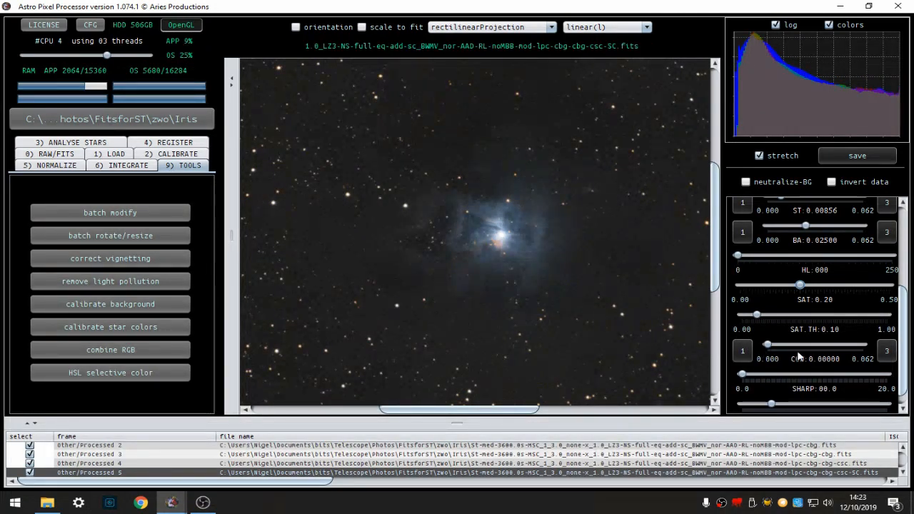
Try sharpening (SHARP) at 8.8, examine the nebula up close and reduce the sharpening to 6.2
{"action": "scroll", "coordinate": [800, 357], "scroll_direction": "down", "scroll_amount": 1}
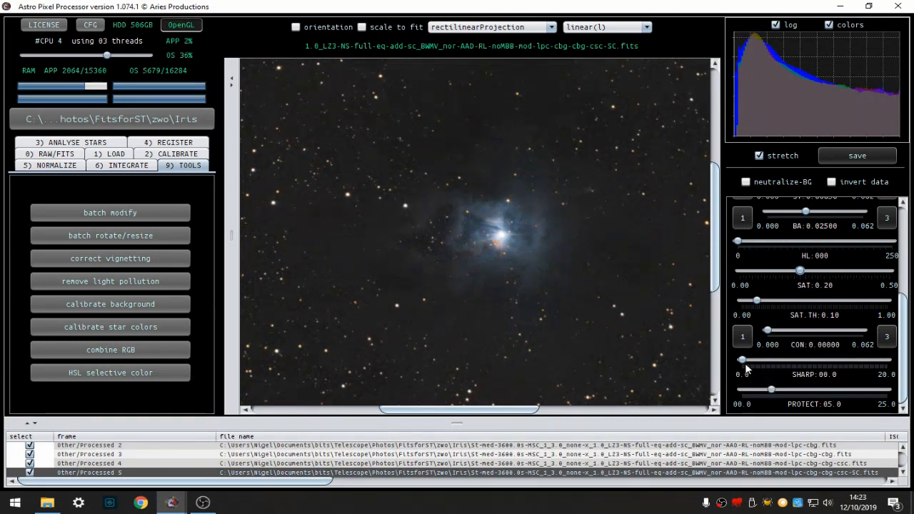
{"action": "left_click_drag", "start_coordinate": [759, 364], "coordinate": [808, 364]}
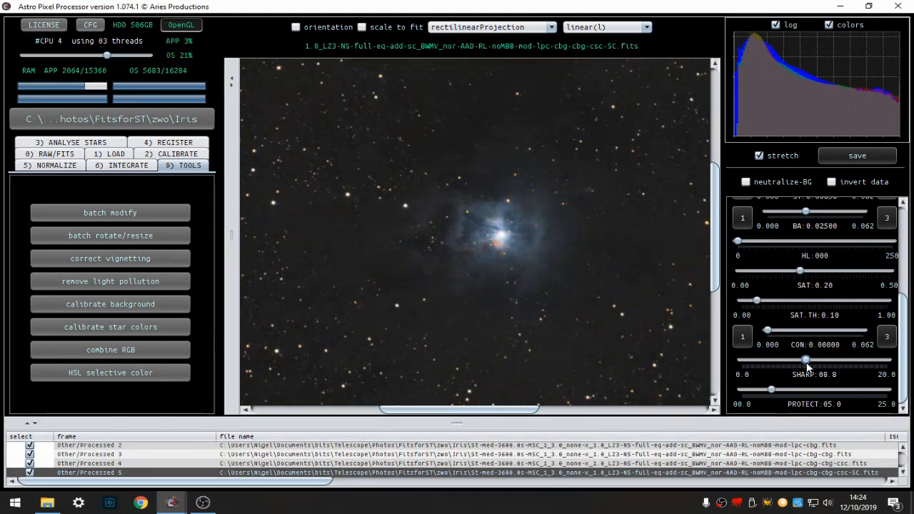
{"action": "scroll", "coordinate": [483, 240], "scroll_direction": "up", "scroll_amount": 3}
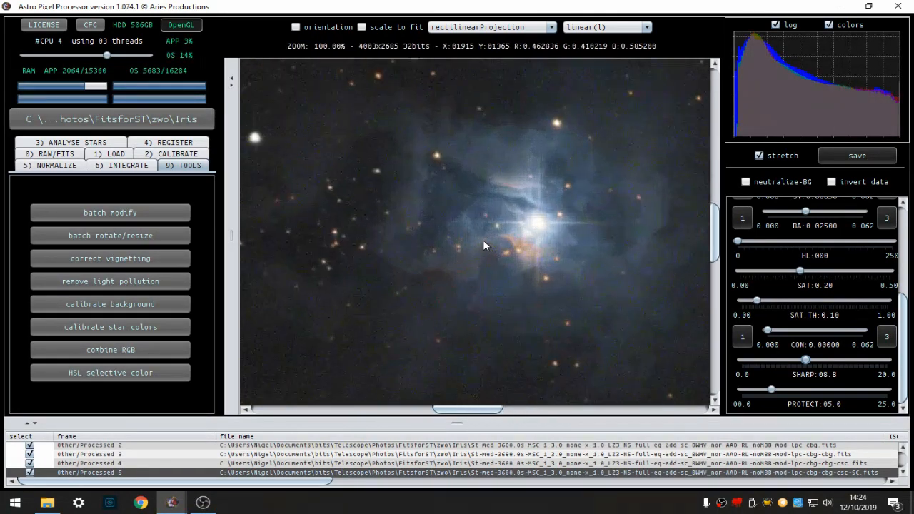
{"action": "scroll", "coordinate": [574, 266], "scroll_direction": "down", "scroll_amount": 2}
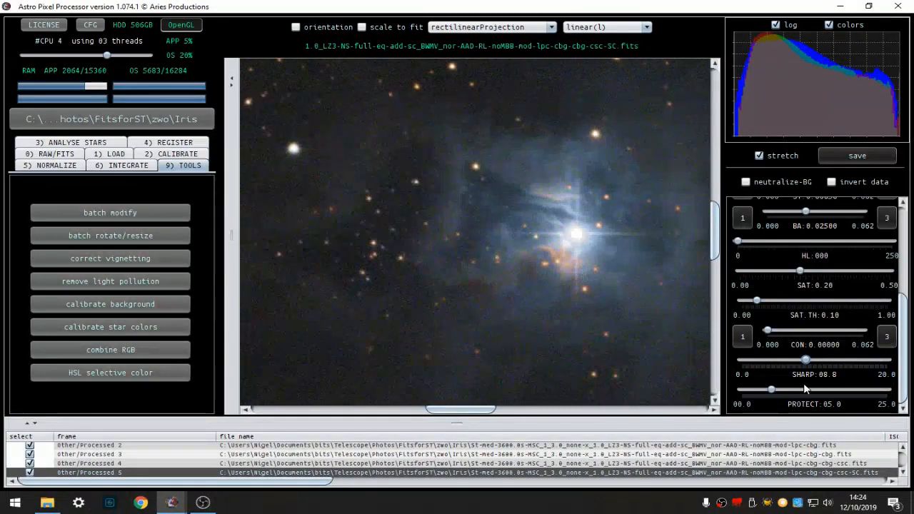
{"action": "left_click_drag", "start_coordinate": [808, 365], "coordinate": [788, 364]}
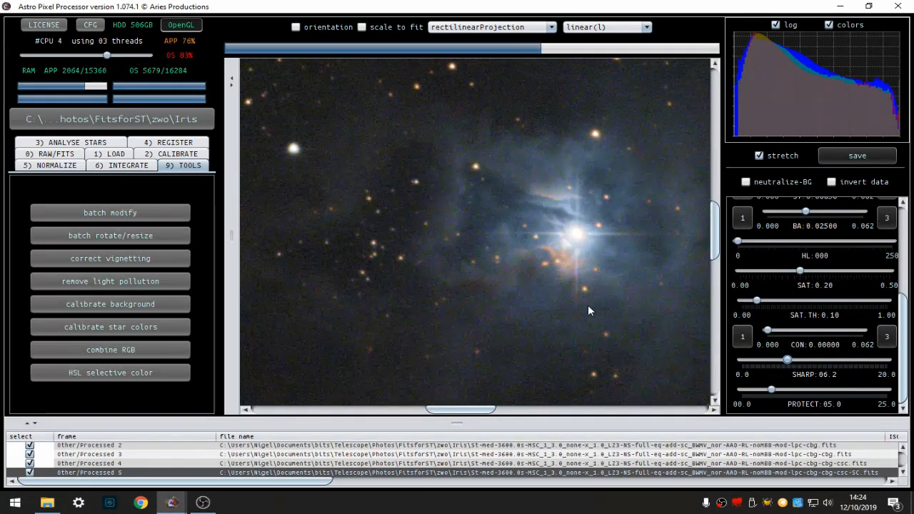
{"action": "scroll", "coordinate": [575, 227], "scroll_direction": "down", "scroll_amount": 1}
{"action": "scroll", "coordinate": [572, 230], "scroll_direction": "up", "scroll_amount": 2}
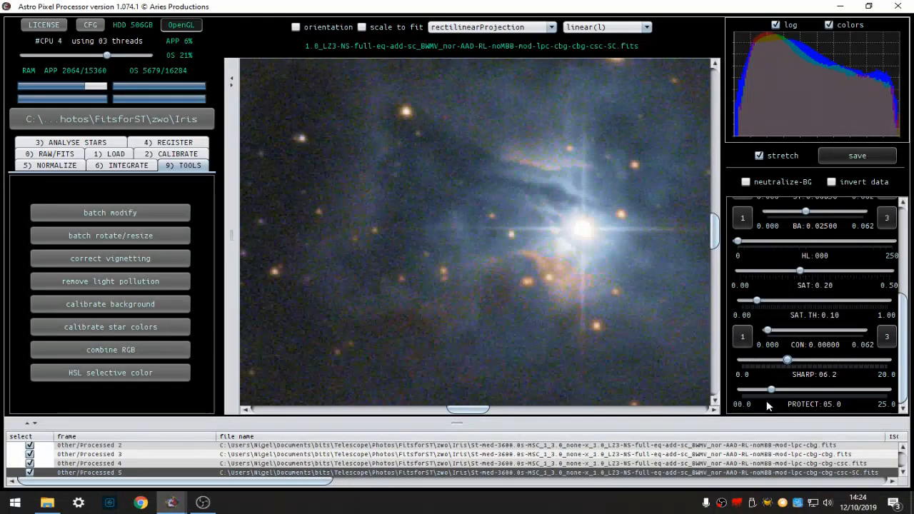
Try a sharpening protection (PROTECT) of 9.9, set it to 3.0 and check the whole image
{"action": "left_click_drag", "start_coordinate": [772, 391], "coordinate": [801, 406]}
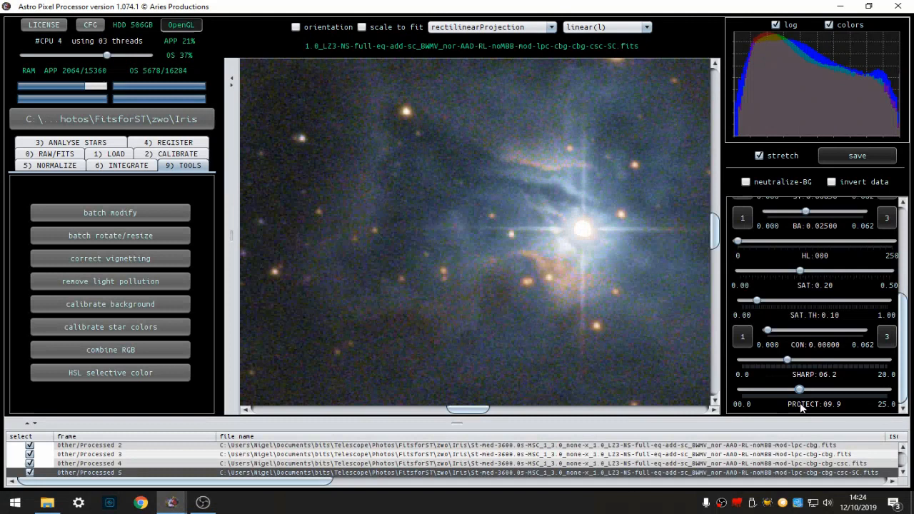
{"action": "left_click_drag", "start_coordinate": [799, 393], "coordinate": [759, 397]}
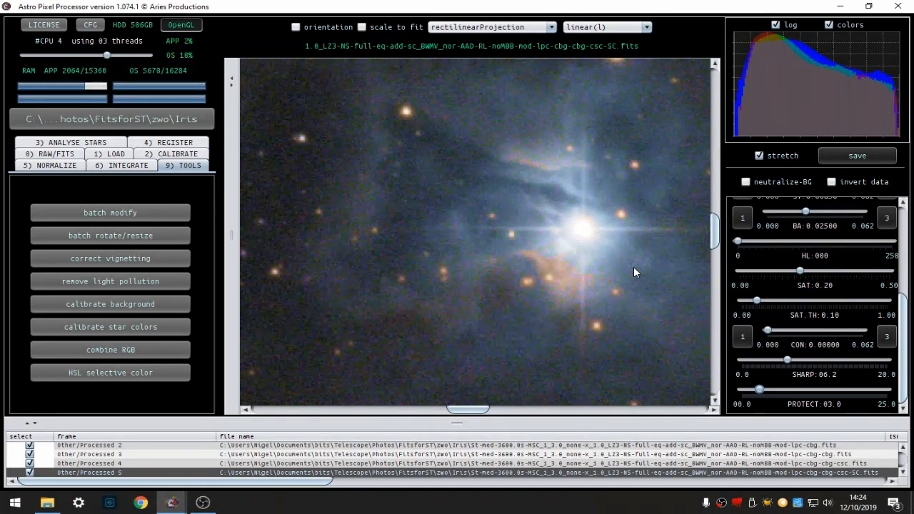
{"action": "scroll", "coordinate": [633, 267], "scroll_direction": "down", "scroll_amount": 4}
{"action": "scroll", "coordinate": [633, 267], "scroll_direction": "down", "scroll_amount": 5}
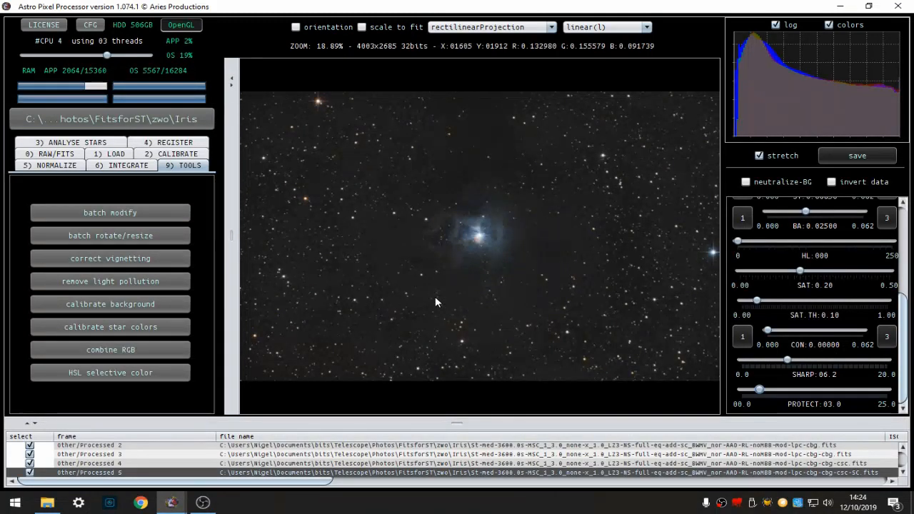
Save the stretched image as Iris-2 in JPEG format at quality 100 with the sRGB v2.1 ICC profile
{"action": "left_click", "coordinate": [840, 157]}
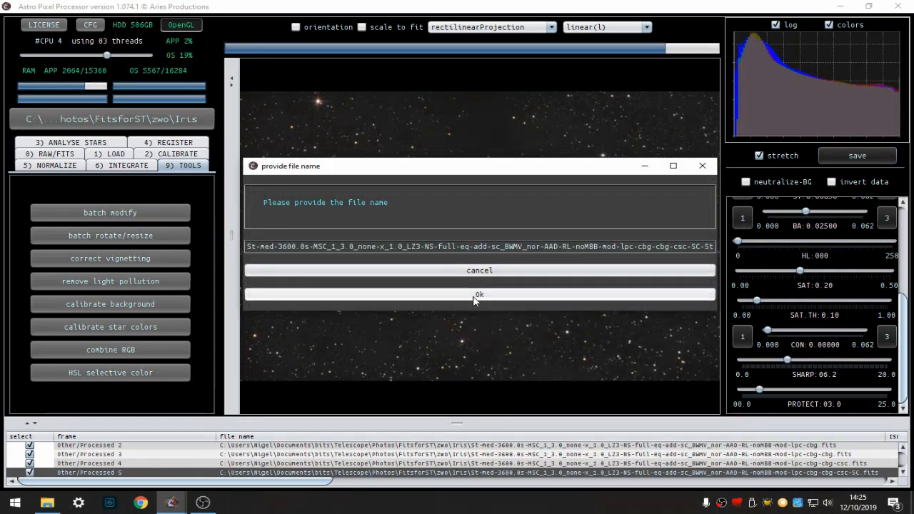
{"action": "left_click_drag", "start_coordinate": [715, 246], "coordinate": [163, 240]}
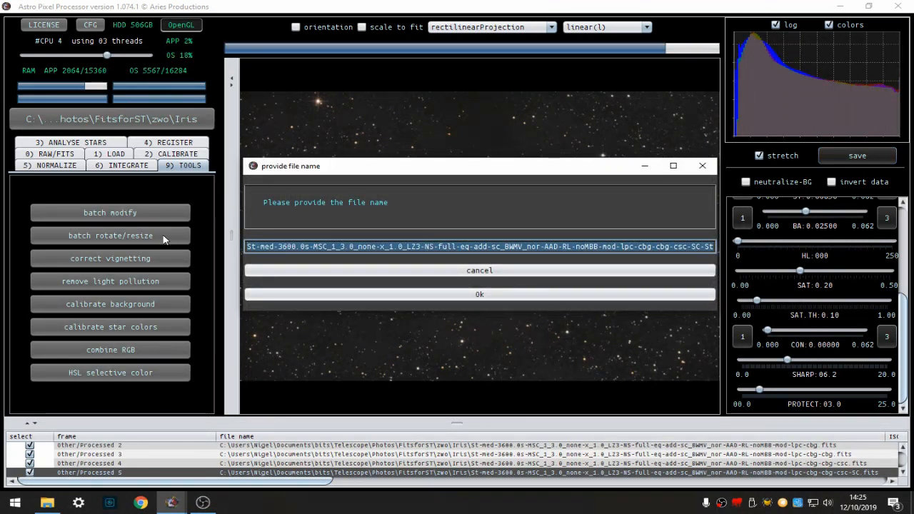
{"action": "type", "text": "Iris-2"}
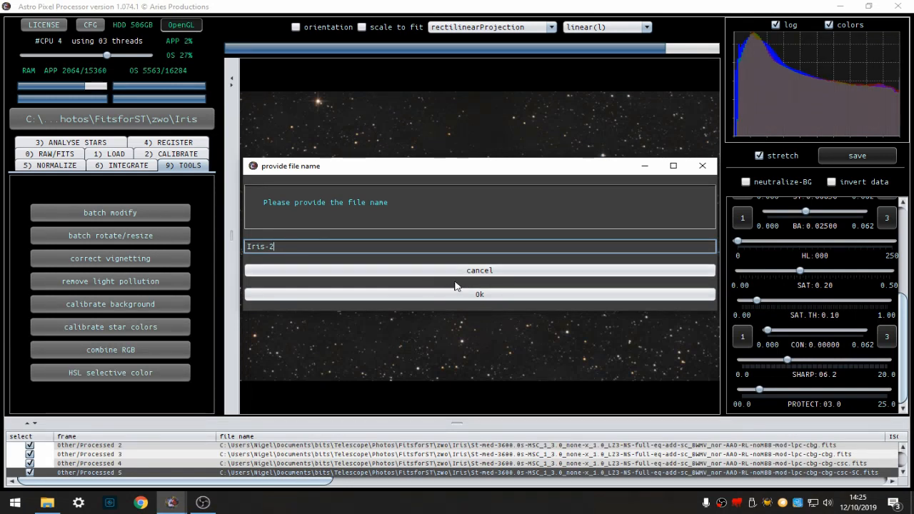
{"action": "left_click", "coordinate": [475, 294]}
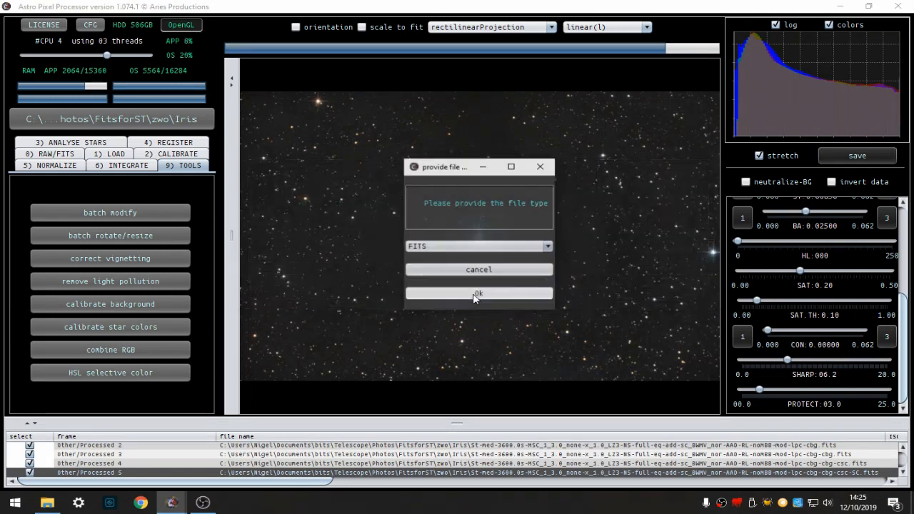
{"action": "left_click", "coordinate": [549, 247]}
{"action": "left_click", "coordinate": [430, 280]}
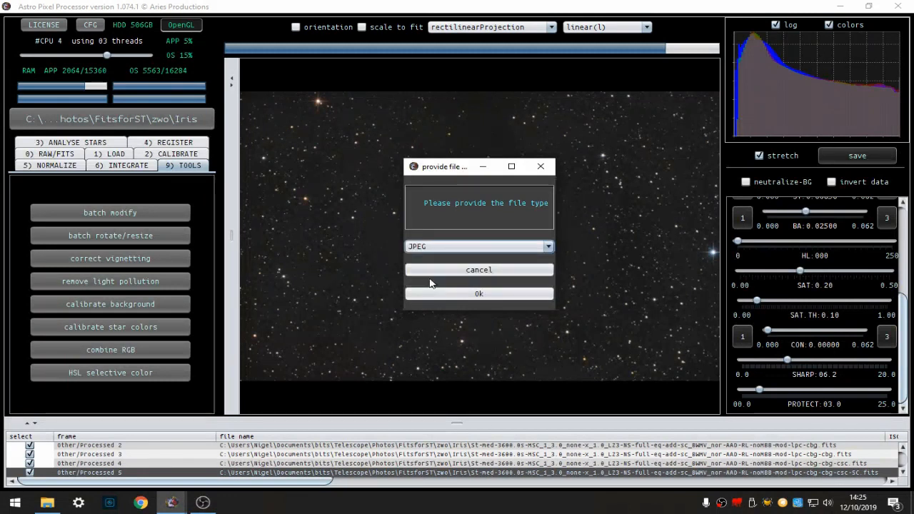
{"action": "left_click", "coordinate": [484, 295]}
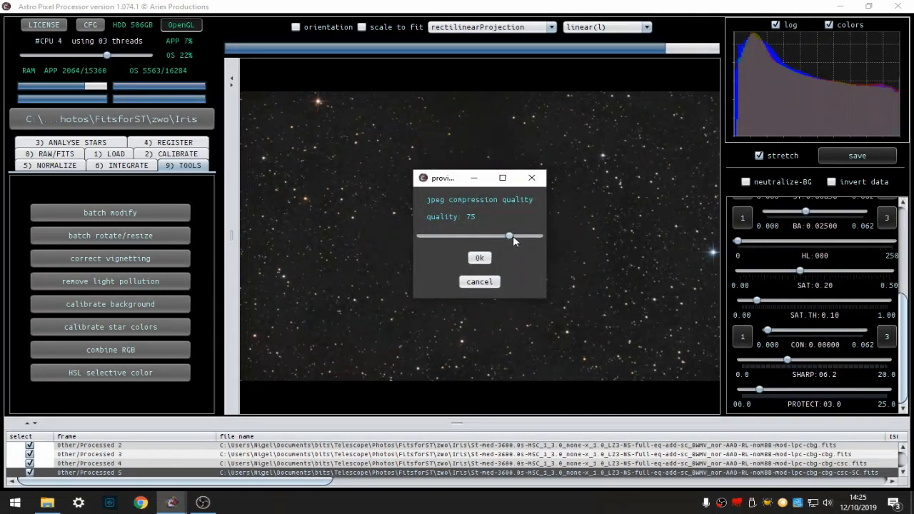
{"action": "left_click_drag", "start_coordinate": [513, 239], "coordinate": [571, 234]}
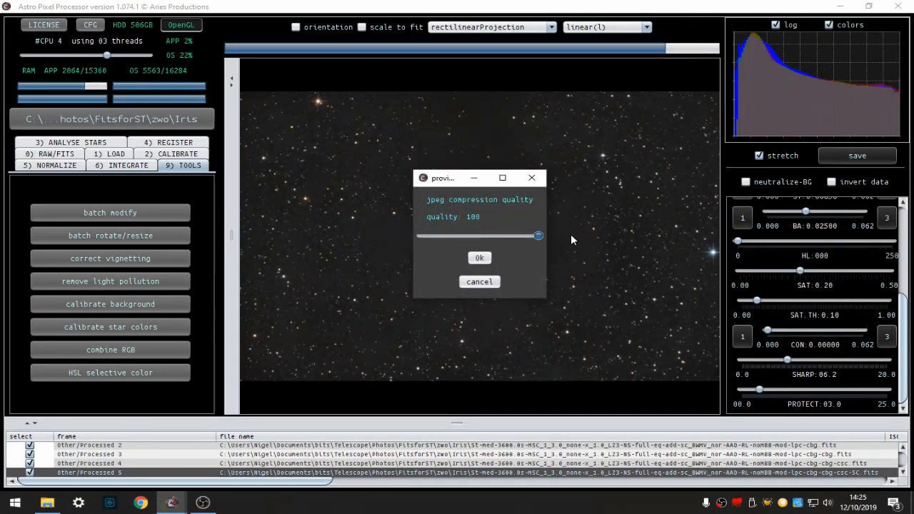
{"action": "left_click", "coordinate": [485, 262]}
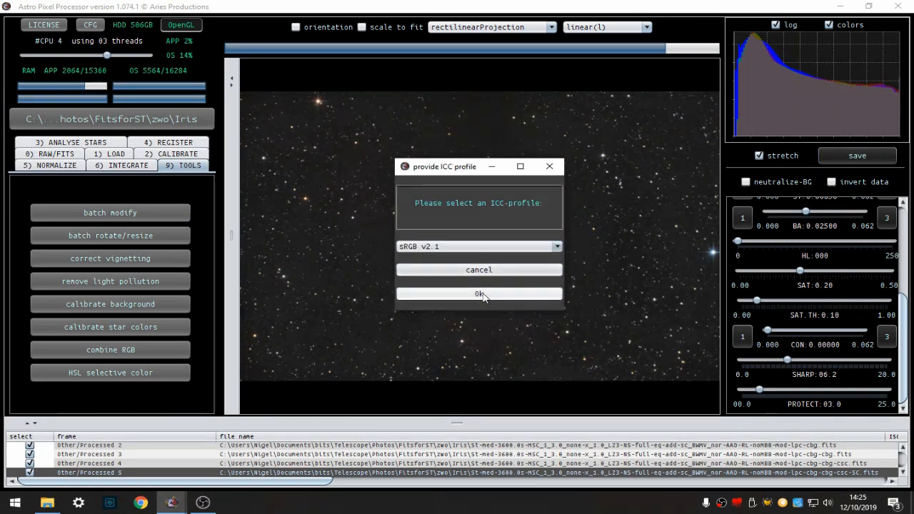
{"action": "left_click", "coordinate": [483, 294]}
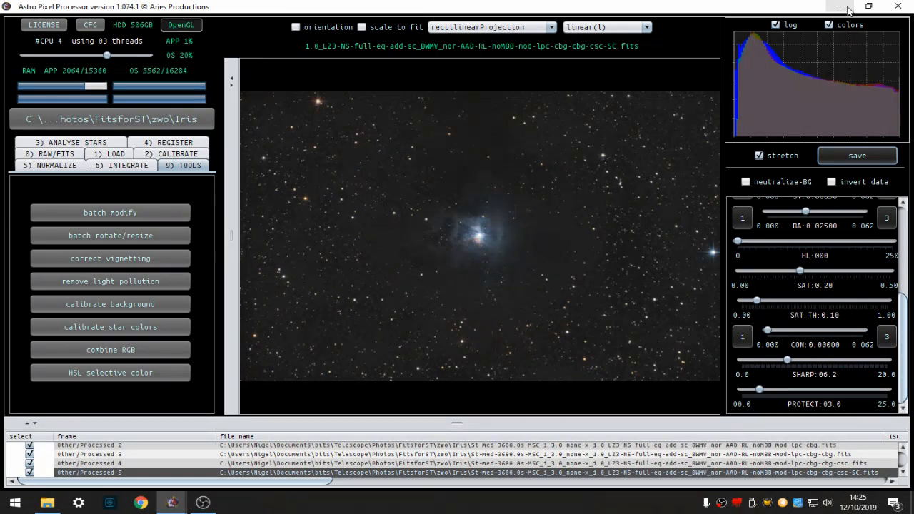
Switch to Adobe Photoshop Express and open Iris-2.jpg from the Iris folder
{"action": "left_click", "coordinate": [115, 504]}
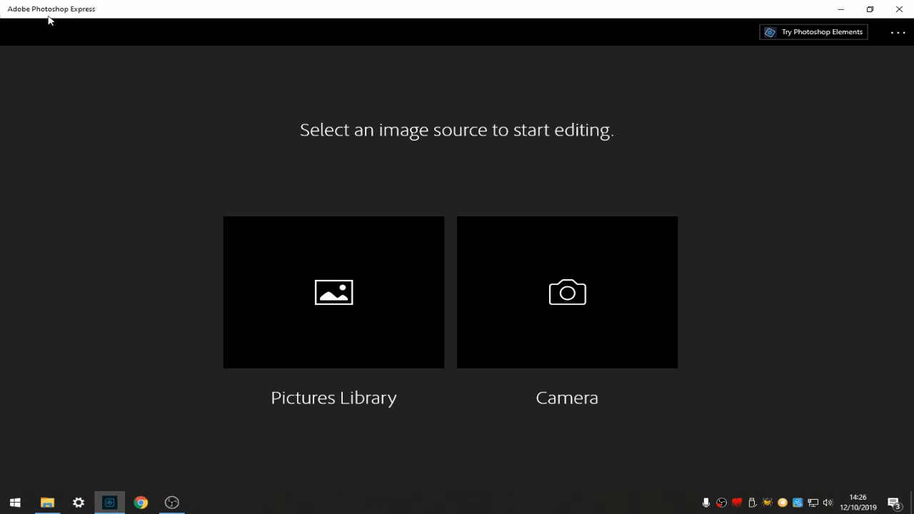
{"action": "left_click", "coordinate": [335, 294]}
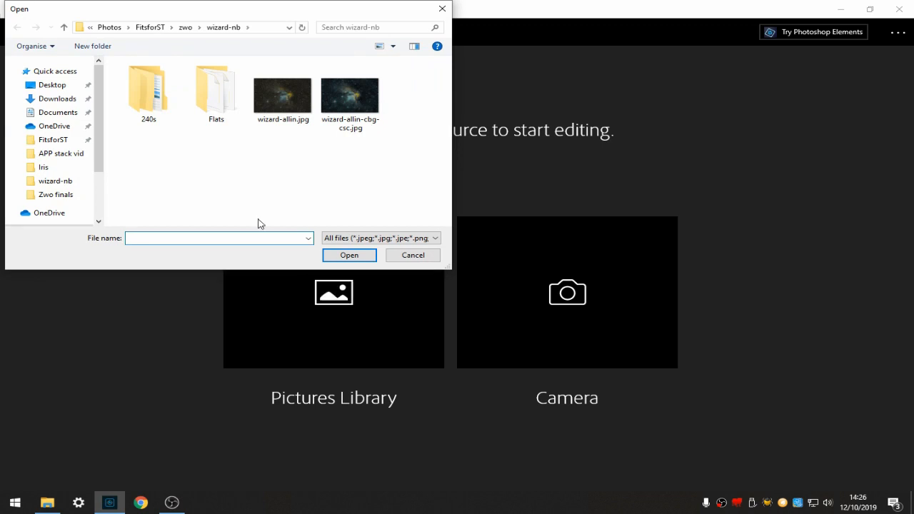
{"action": "left_click", "coordinate": [49, 167]}
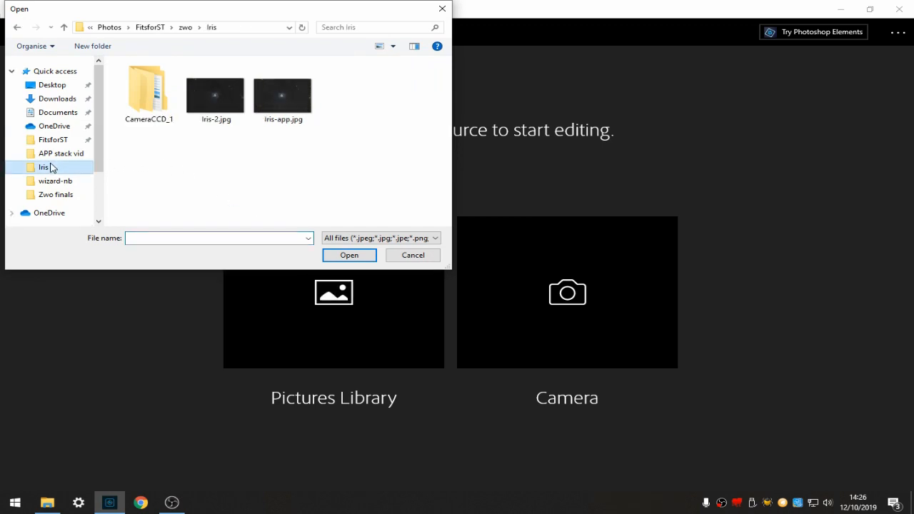
{"action": "left_click", "coordinate": [212, 109]}
{"action": "left_click", "coordinate": [349, 256]}
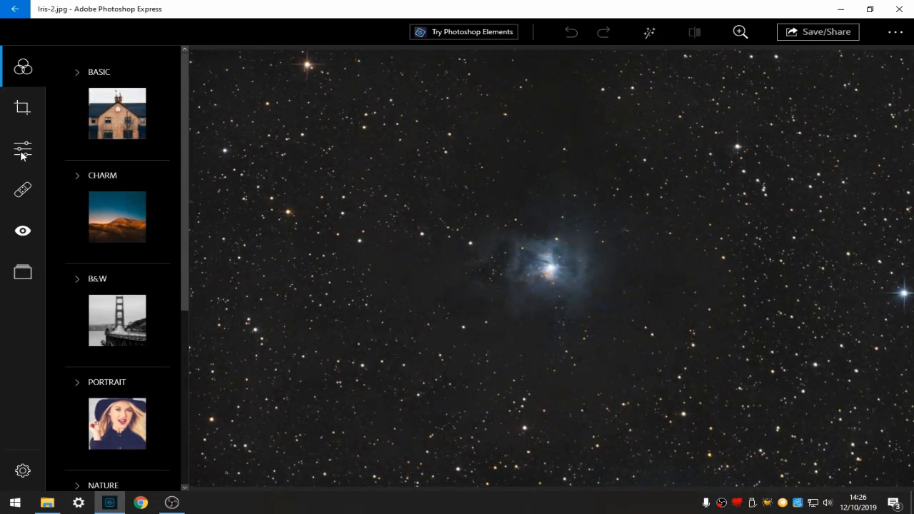
Lower the image's shadows to about three quarters of the negative range, comparing with the original along the way
{"action": "left_click", "coordinate": [22, 152]}
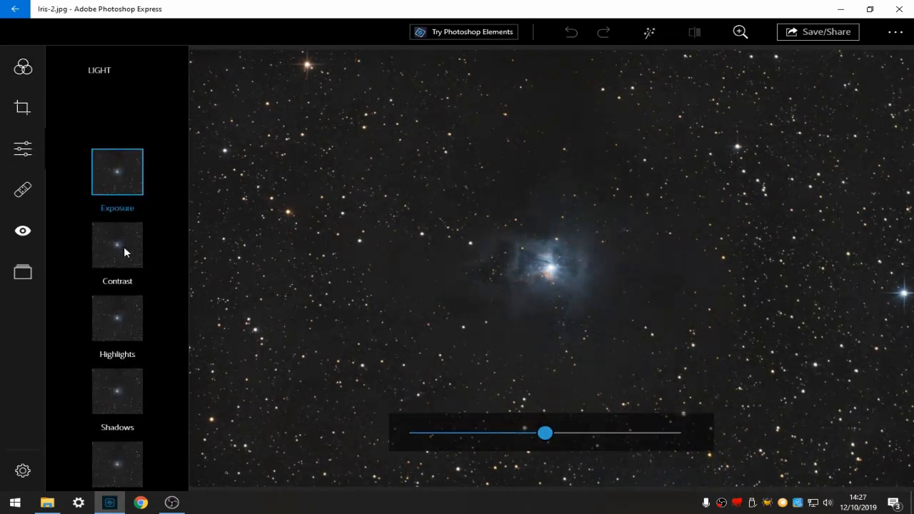
{"action": "left_click", "coordinate": [128, 389]}
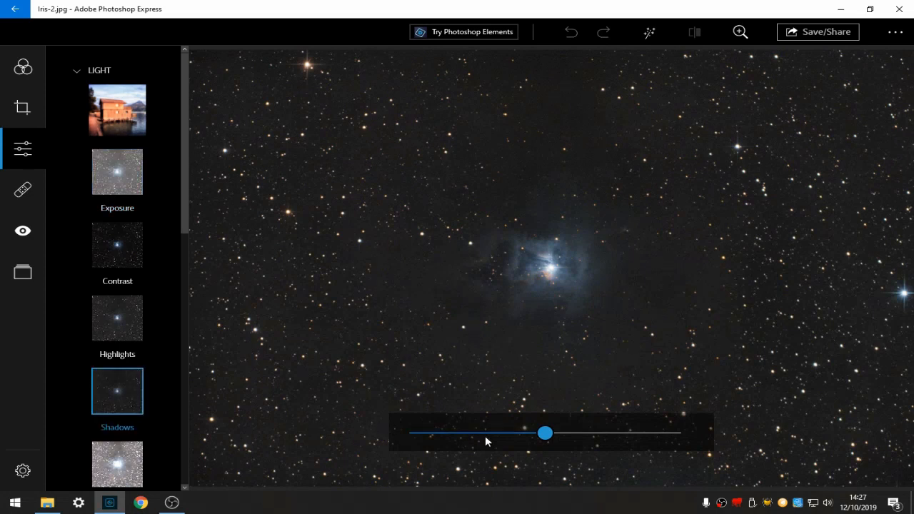
{"action": "left_click_drag", "start_coordinate": [548, 437], "coordinate": [485, 442]}
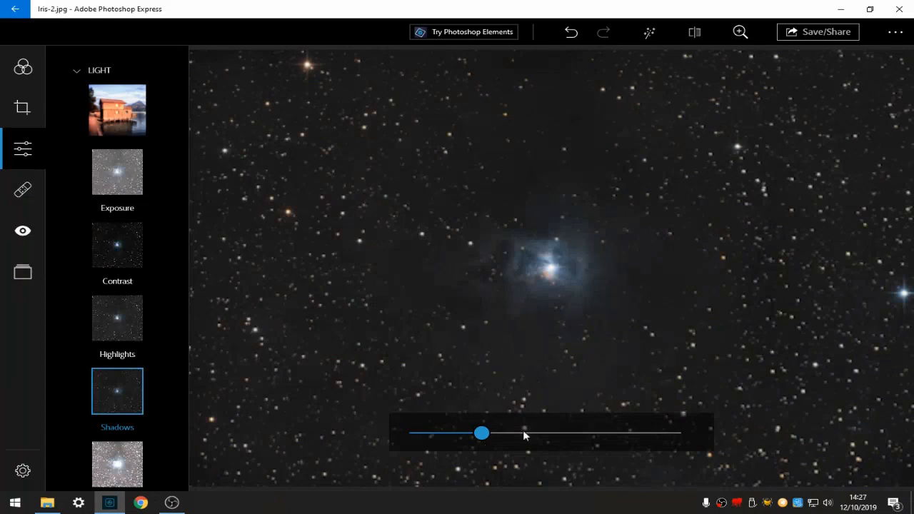
{"action": "left_click", "coordinate": [697, 33]}
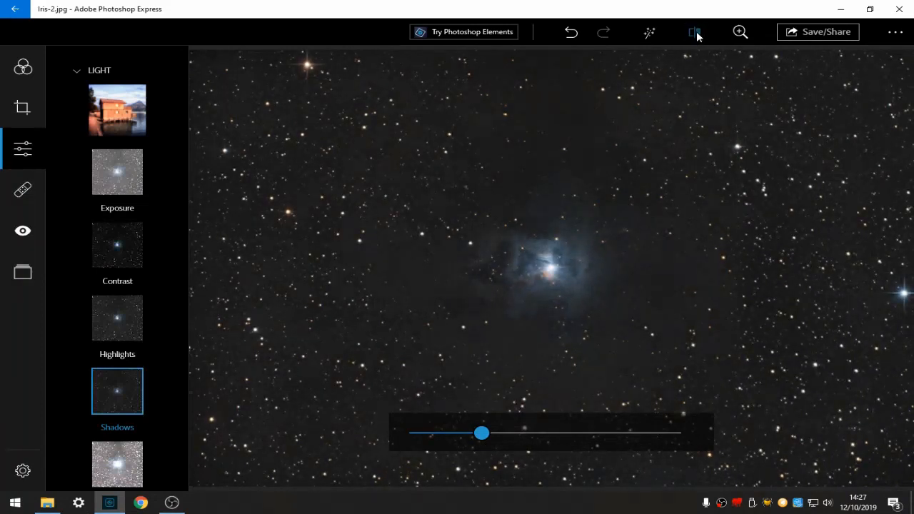
{"action": "left_click_drag", "start_coordinate": [480, 436], "coordinate": [451, 433]}
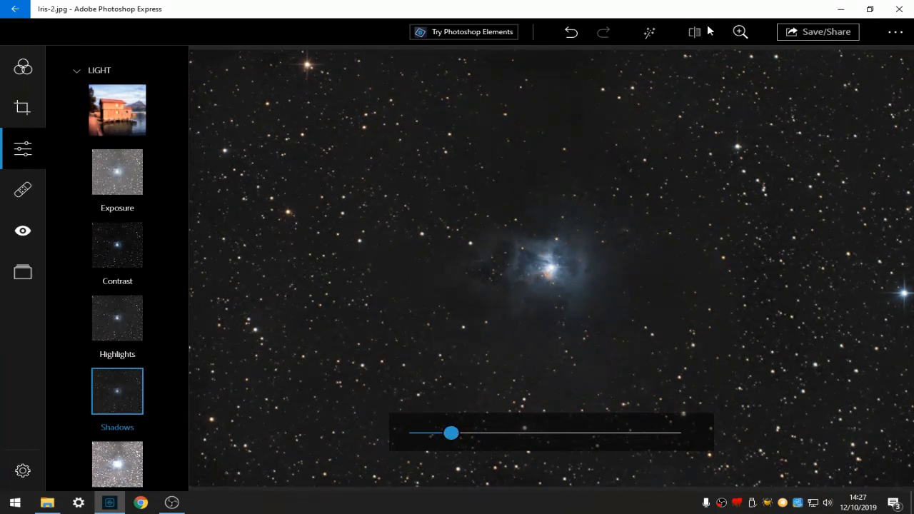
Raise the highlights to 25 and compare the result with the original image
{"action": "left_click", "coordinate": [111, 325]}
{"action": "left_click_drag", "start_coordinate": [547, 433], "coordinate": [577, 438]}
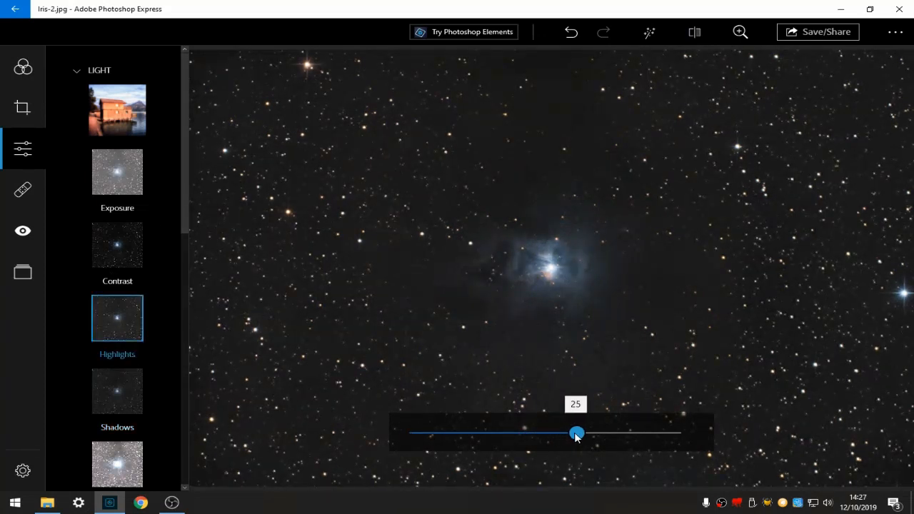
{"action": "left_click", "coordinate": [695, 30]}
{"action": "left_click", "coordinate": [695, 29]}
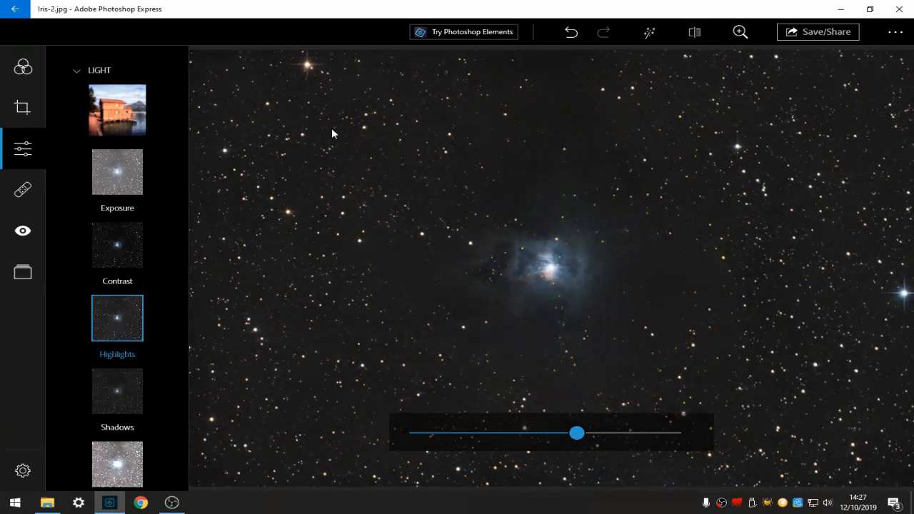
Raise the image's vibrance to slightly below 24
{"action": "scroll", "coordinate": [119, 373], "scroll_direction": "down", "scroll_amount": 4}
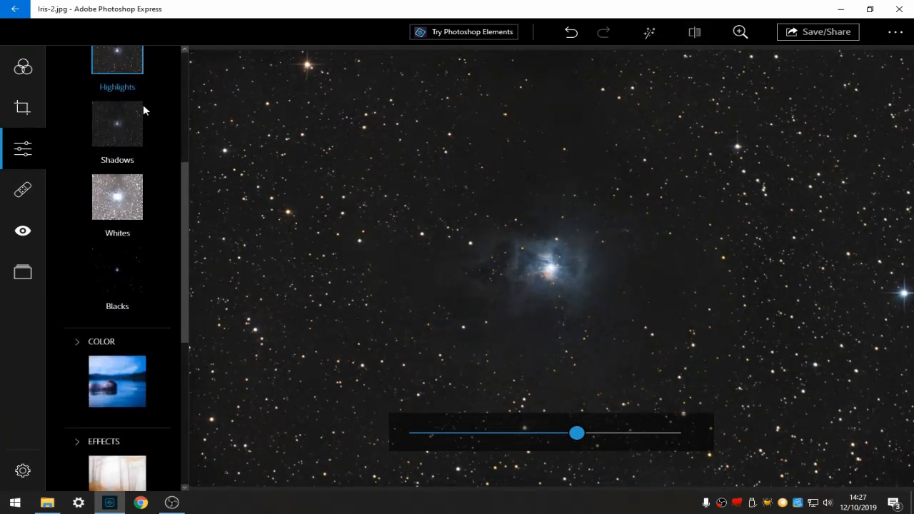
{"action": "left_click", "coordinate": [100, 343]}
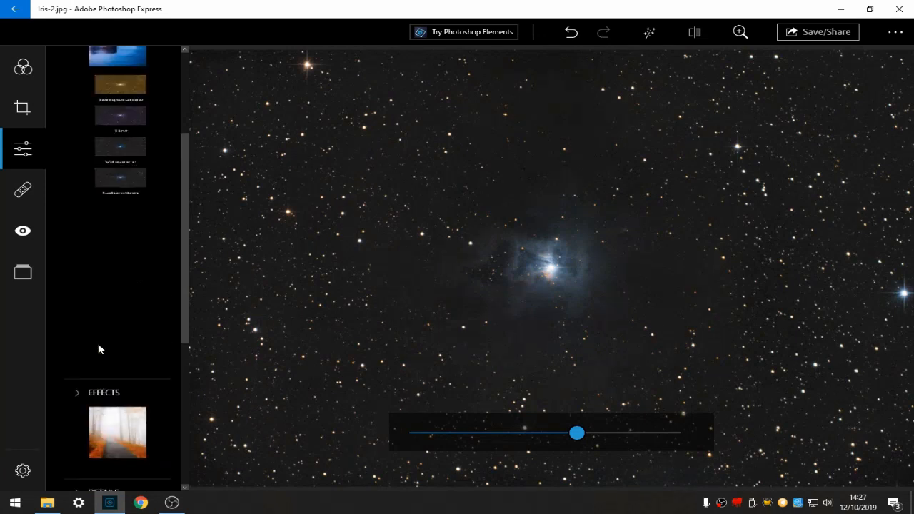
{"action": "left_click", "coordinate": [114, 322]}
{"action": "left_click_drag", "start_coordinate": [545, 438], "coordinate": [574, 433]}
{"action": "left_click_drag", "start_coordinate": [300, 424], "coordinate": [558, 426]}
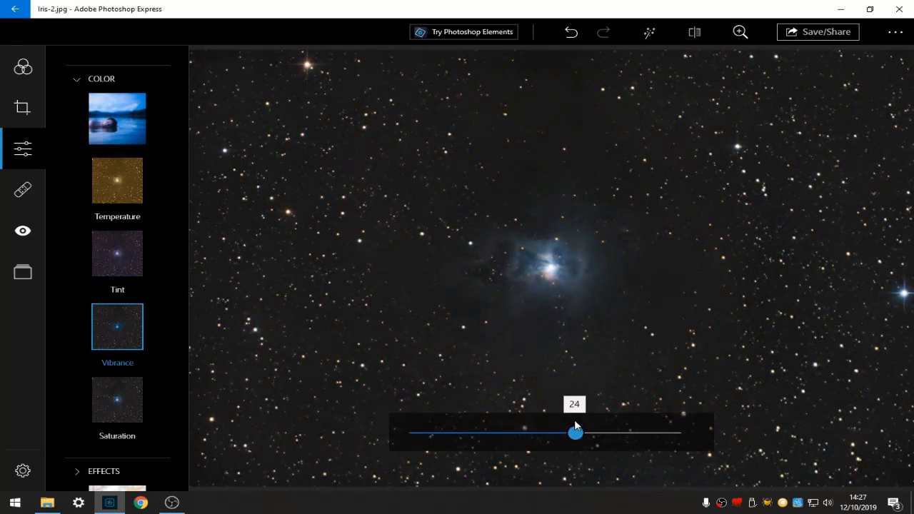
{"action": "left_click_drag", "start_coordinate": [576, 425], "coordinate": [572, 424]}
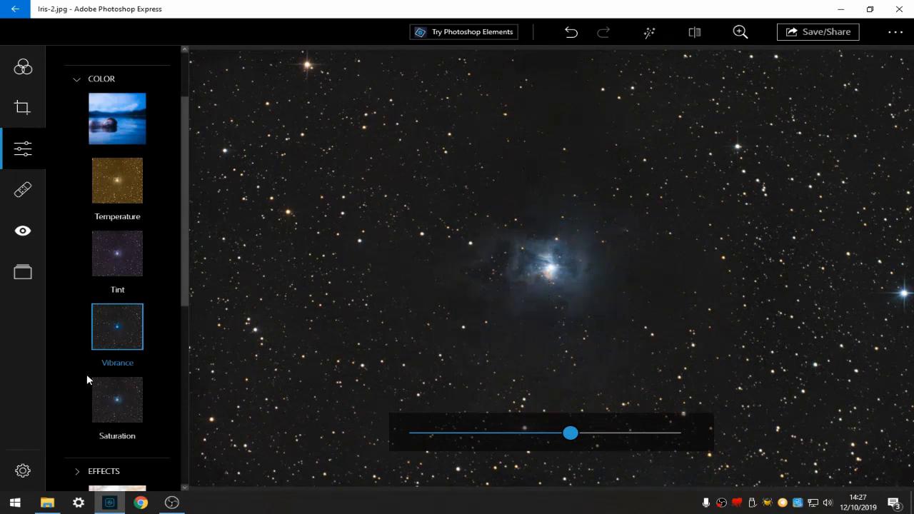
Try the clarity at its maximum, reduce it to 25 and compare the result with the original image
{"action": "scroll", "coordinate": [87, 377], "scroll_direction": "down", "scroll_amount": 5}
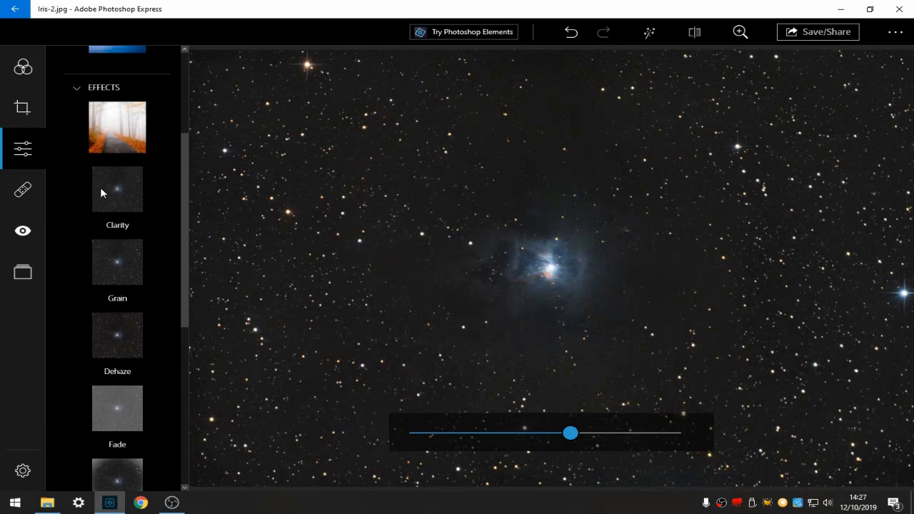
{"action": "left_click", "coordinate": [102, 190]}
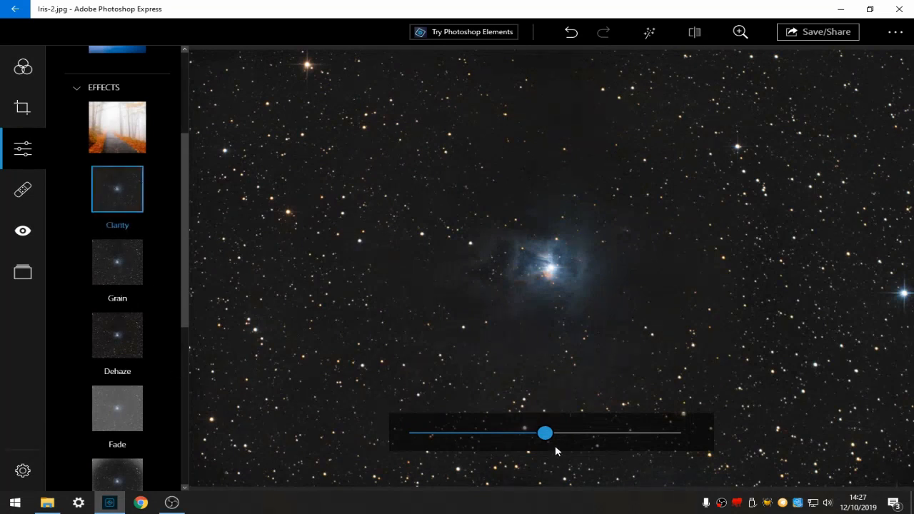
{"action": "left_click_drag", "start_coordinate": [545, 433], "coordinate": [726, 419]}
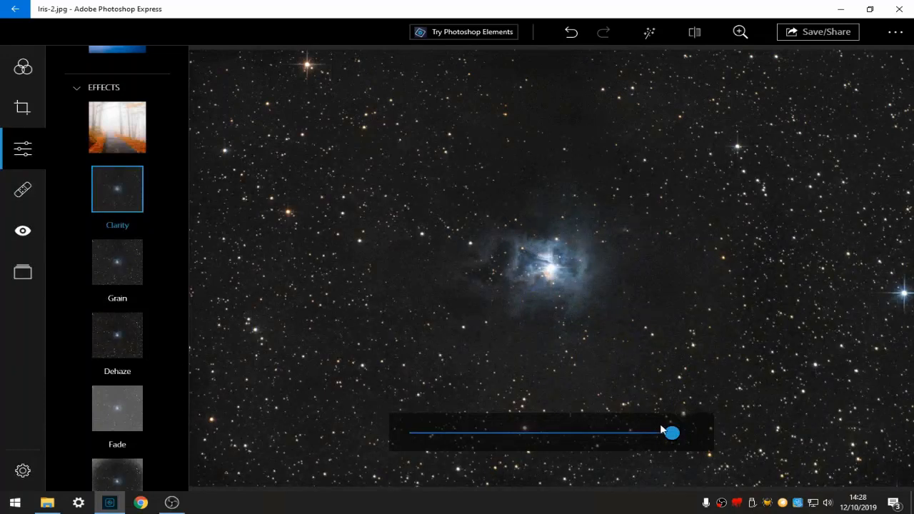
{"action": "left_click_drag", "start_coordinate": [672, 433], "coordinate": [577, 428]}
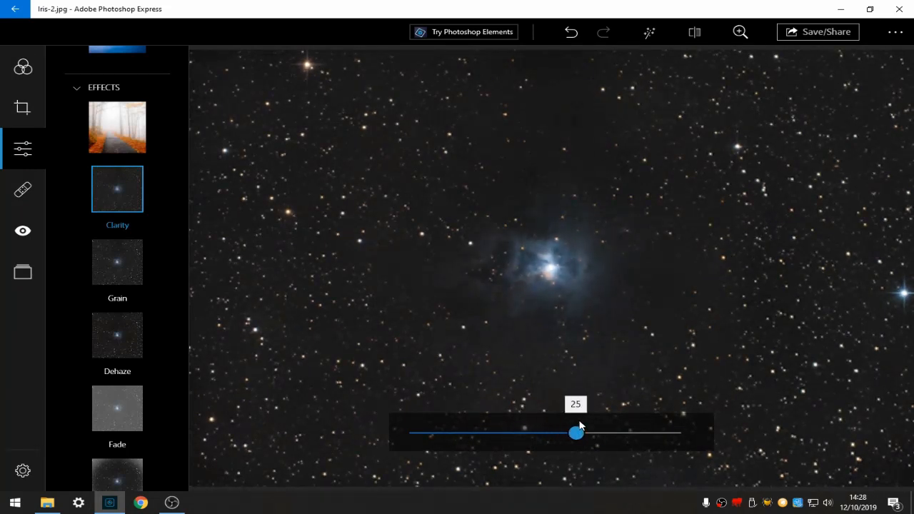
{"action": "left_click", "coordinate": [700, 39]}
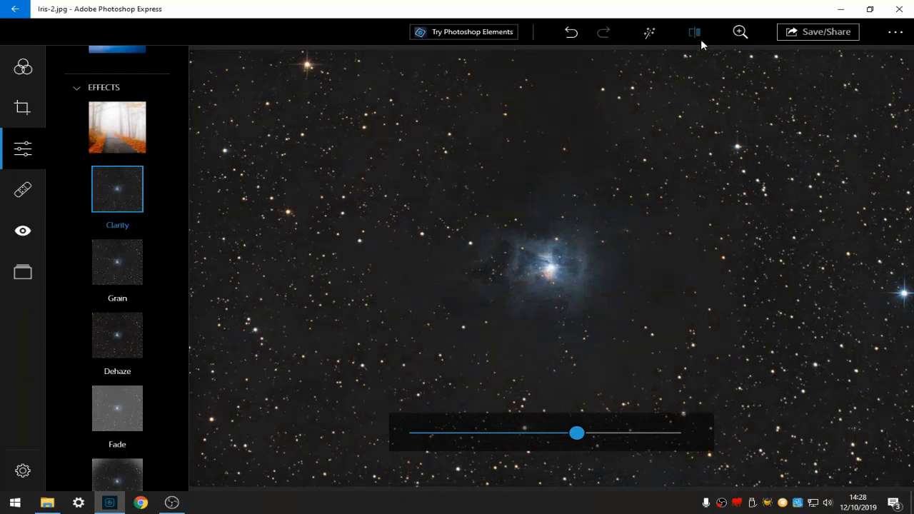
{"action": "left_click", "coordinate": [701, 39]}
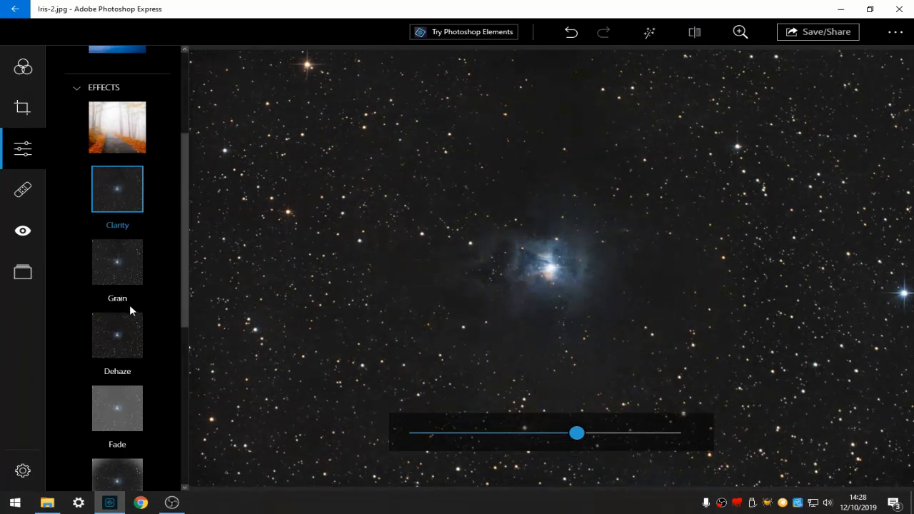
Try the maximum Sharpen amount, examine the nebula up close and return the sharpening to zero
{"action": "scroll", "coordinate": [114, 366], "scroll_direction": "down", "scroll_amount": 5}
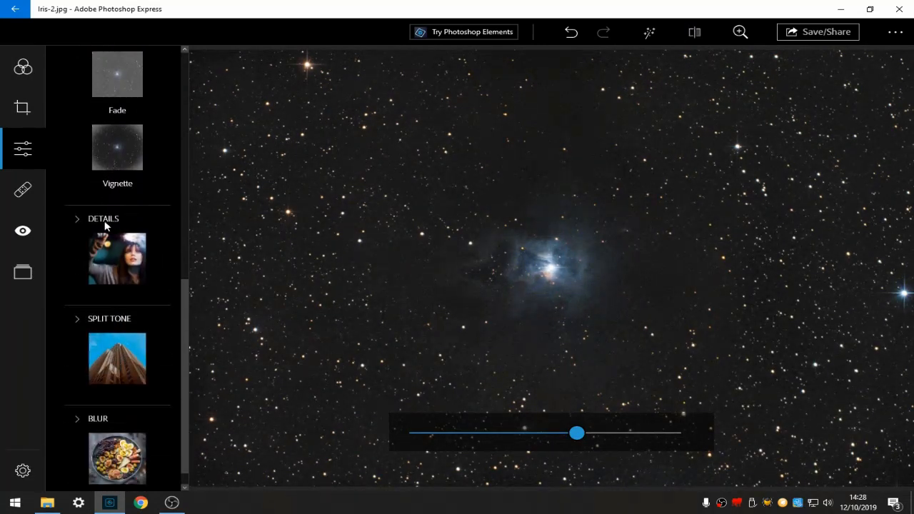
{"action": "left_click", "coordinate": [104, 220]}
{"action": "scroll", "coordinate": [114, 276], "scroll_direction": "down", "scroll_amount": 2}
{"action": "left_click", "coordinate": [122, 197]}
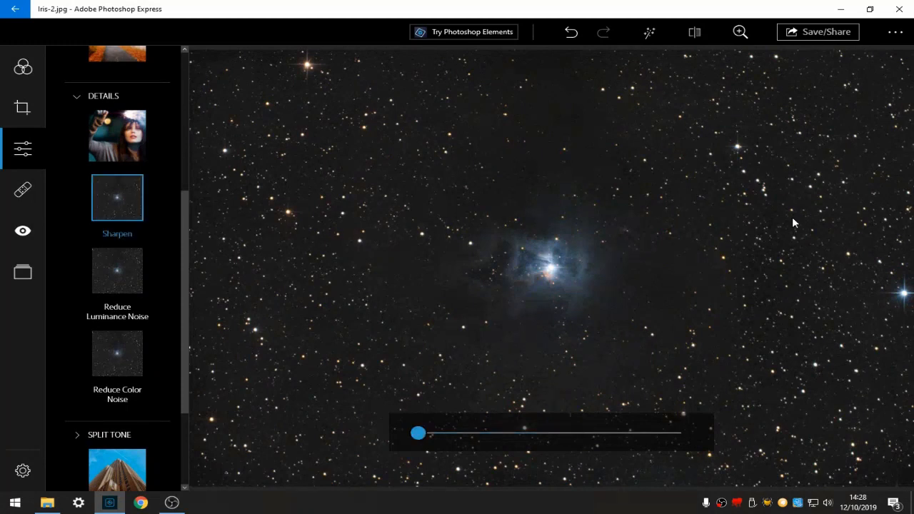
{"action": "left_click_drag", "start_coordinate": [417, 434], "coordinate": [826, 440]}
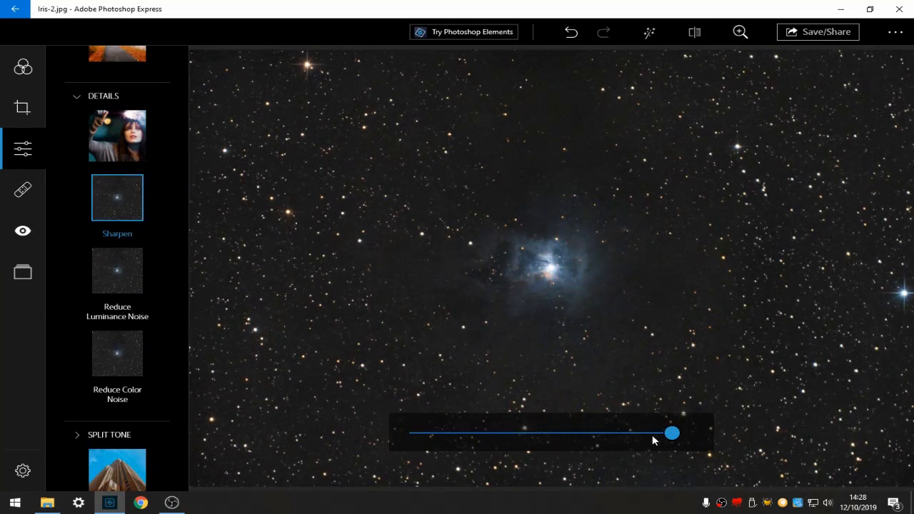
{"action": "left_click", "coordinate": [740, 31]}
{"action": "left_click_drag", "start_coordinate": [704, 58], "coordinate": [865, 59]}
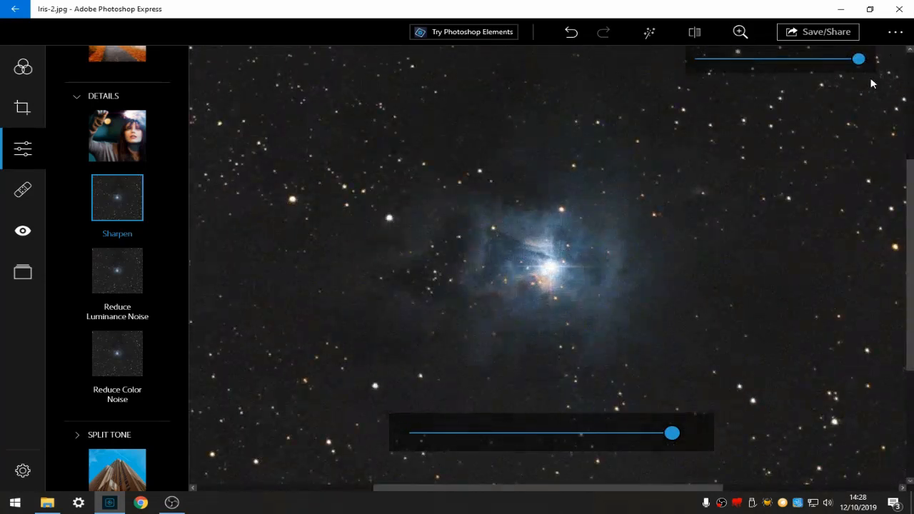
{"action": "left_click_drag", "start_coordinate": [673, 433], "coordinate": [363, 460]}
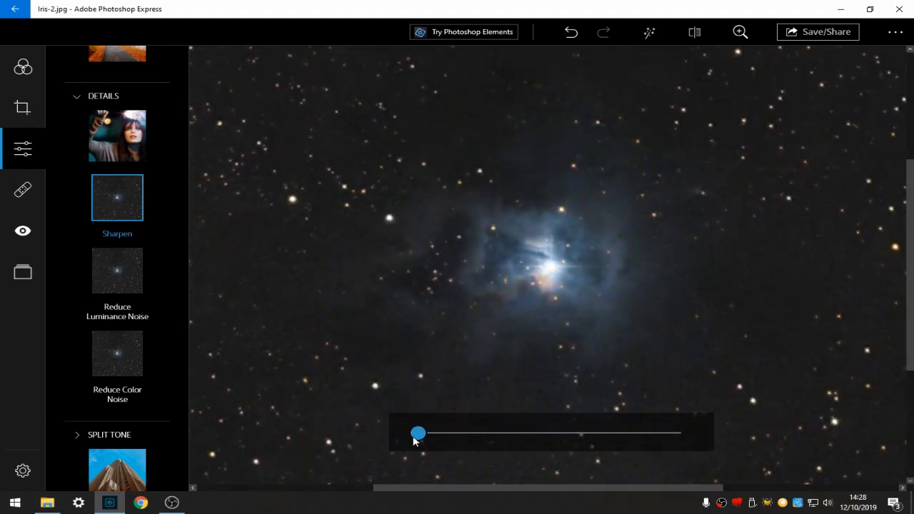
Raise the Sharpen amount to about a third of its range and compare the result with the original image
{"action": "left_click_drag", "start_coordinate": [418, 433], "coordinate": [505, 433]}
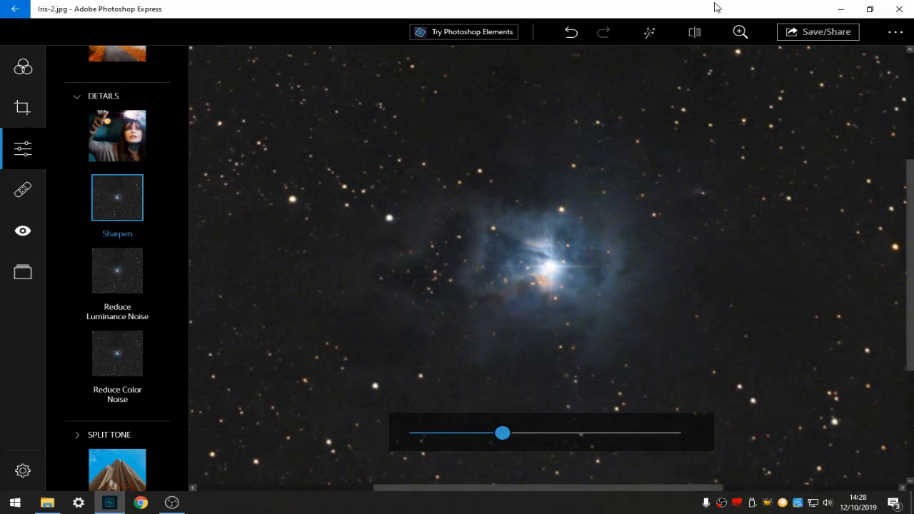
{"action": "left_click", "coordinate": [698, 36]}
{"action": "left_click", "coordinate": [696, 34]}
Try luminance noise reduction at about half strength, compare with the original, and reduce it to about 15% of its range
{"action": "left_click", "coordinate": [118, 281]}
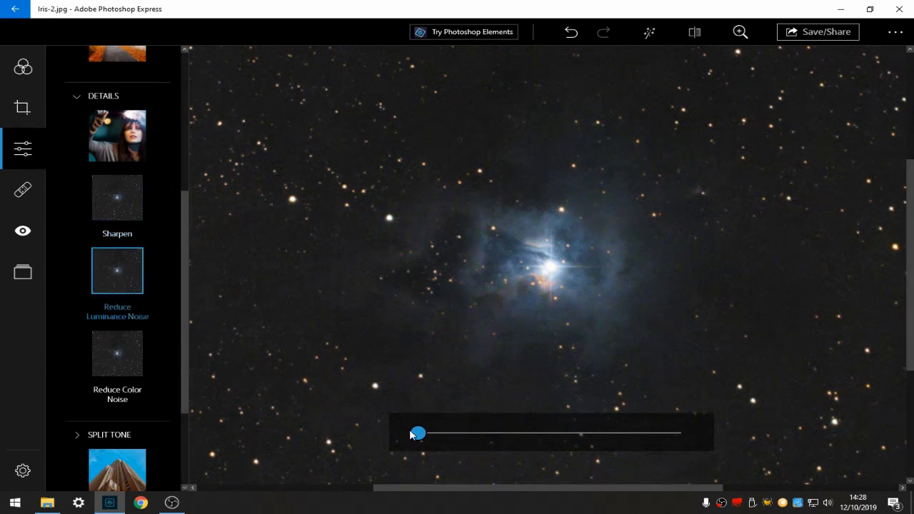
{"action": "mouse_move", "coordinate": [414, 435]}
{"action": "left_click_drag", "start_coordinate": [418, 436], "coordinate": [545, 436]}
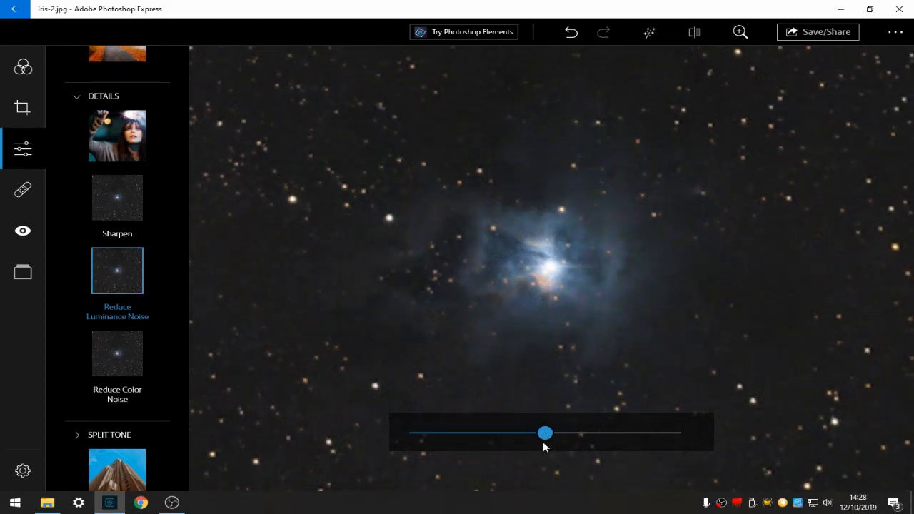
{"action": "left_click", "coordinate": [697, 35]}
{"action": "left_click_drag", "start_coordinate": [547, 434], "coordinate": [481, 443]}
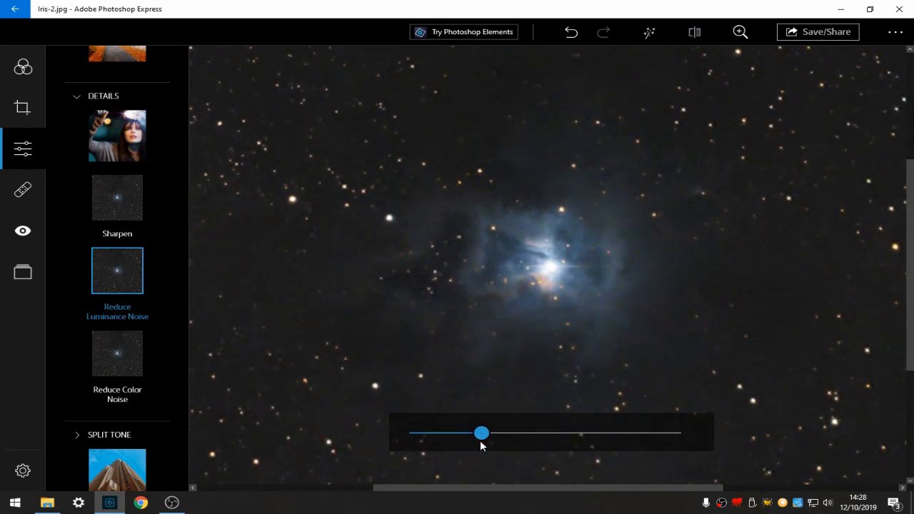
{"action": "left_click", "coordinate": [696, 32]}
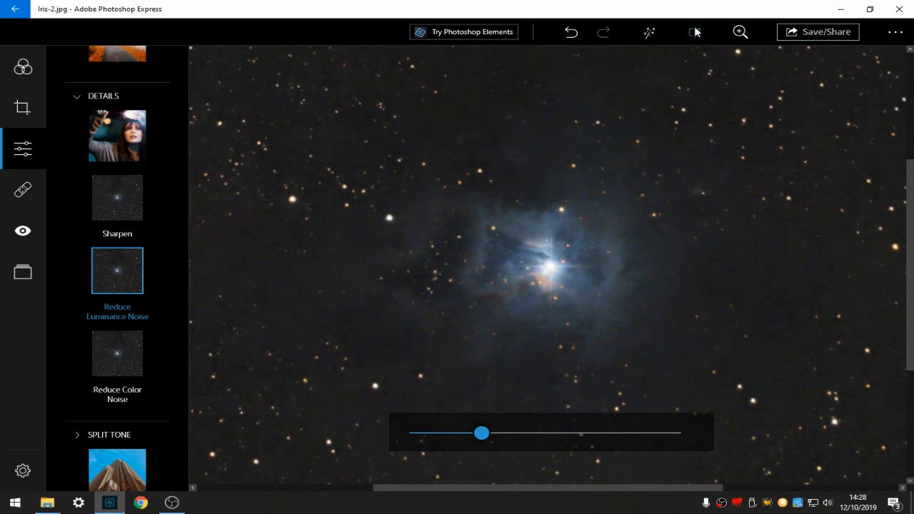
{"action": "left_click", "coordinate": [696, 33]}
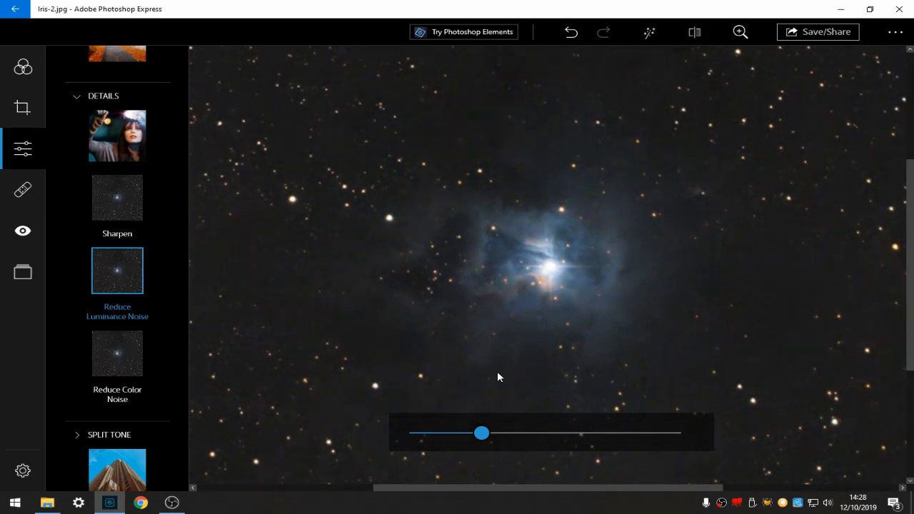
{"action": "left_click_drag", "start_coordinate": [483, 441], "coordinate": [458, 432]}
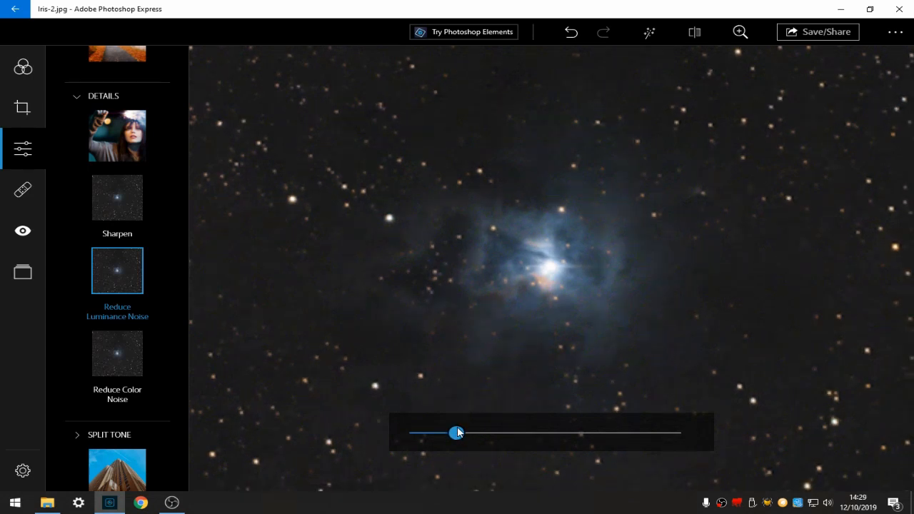
Try the maximum color noise reduction, lower it to about 20% of its range and compare the whole image with the original
{"action": "left_click", "coordinate": [119, 352]}
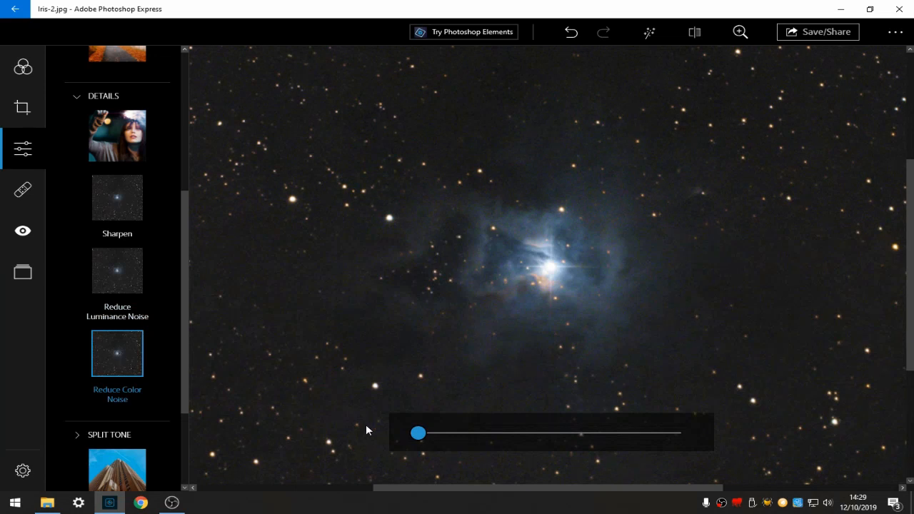
{"action": "left_click_drag", "start_coordinate": [424, 435], "coordinate": [785, 444]}
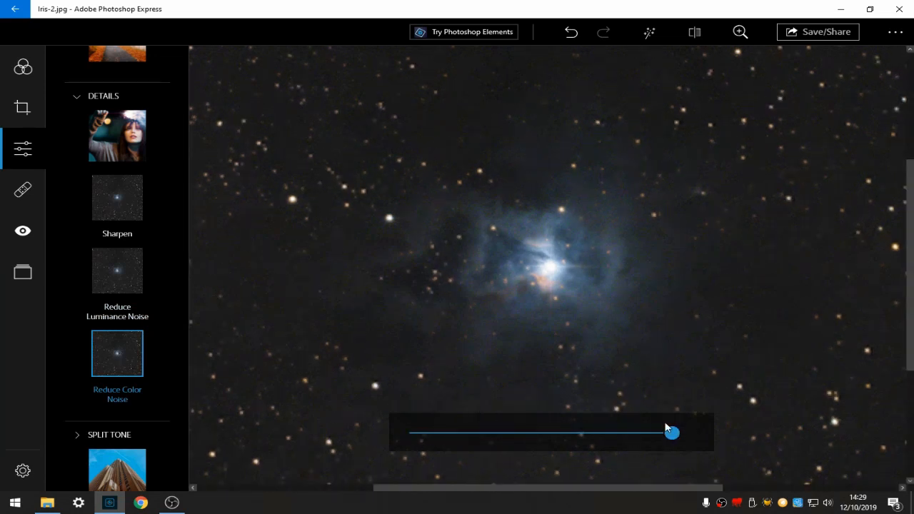
{"action": "left_click_drag", "start_coordinate": [672, 434], "coordinate": [473, 442]}
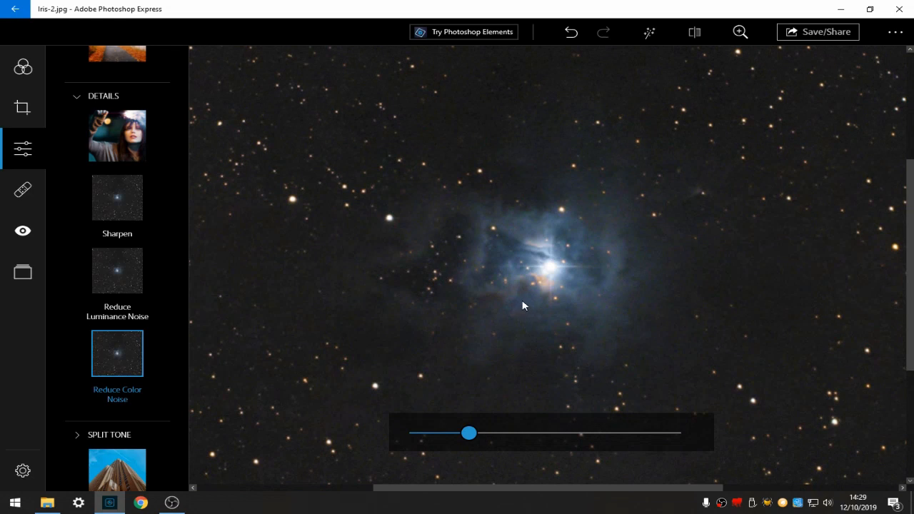
{"action": "left_click", "coordinate": [692, 34]}
{"action": "left_click", "coordinate": [740, 33]}
{"action": "left_click_drag", "start_coordinate": [859, 60], "coordinate": [677, 68]}
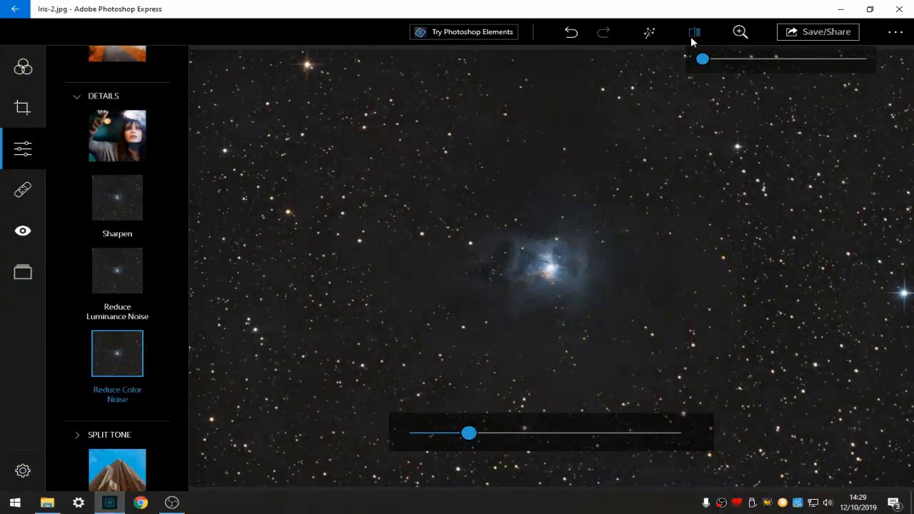
{"action": "left_click", "coordinate": [693, 36]}
Try an orange Split Tone tint on the highlights, lowering its saturation to a faint level
{"action": "scroll", "coordinate": [95, 457], "scroll_direction": "down", "scroll_amount": 1}
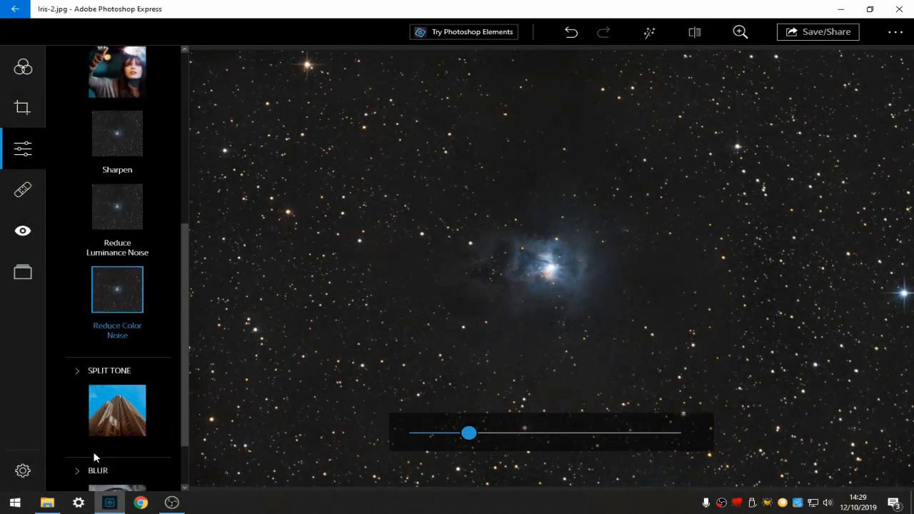
{"action": "left_click", "coordinate": [102, 378]}
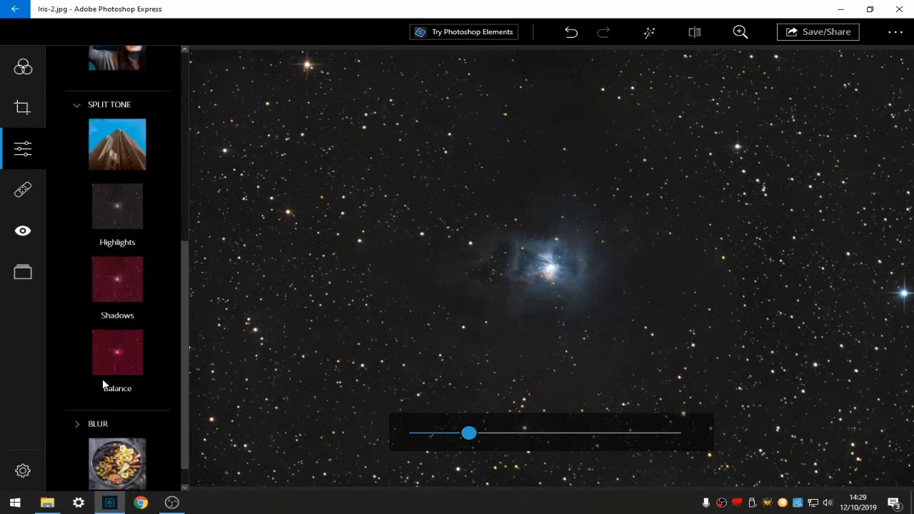
{"action": "left_click", "coordinate": [128, 209]}
{"action": "left_click_drag", "start_coordinate": [579, 442], "coordinate": [680, 442]}
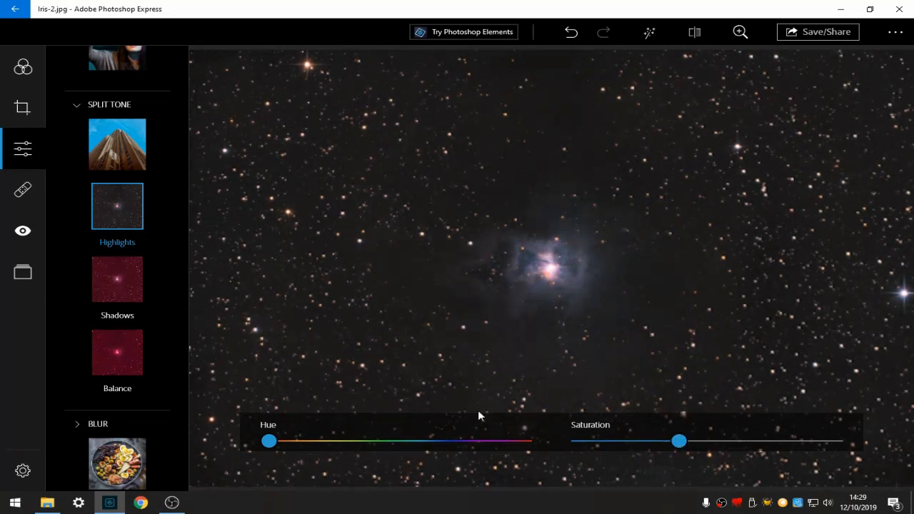
{"action": "left_click_drag", "start_coordinate": [269, 442], "coordinate": [318, 465]}
{"action": "left_click_drag", "start_coordinate": [678, 442], "coordinate": [592, 450]}
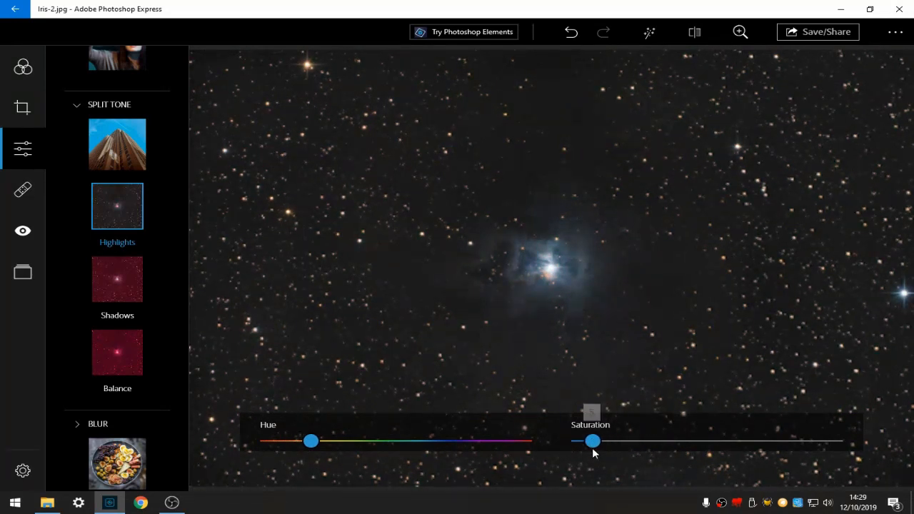
{"action": "left_click_drag", "start_coordinate": [309, 442], "coordinate": [292, 453]}
Try a faint Split Tone tint on the shadows, compare it with the original, and return the shadows hue to 0
{"action": "left_click", "coordinate": [123, 294]}
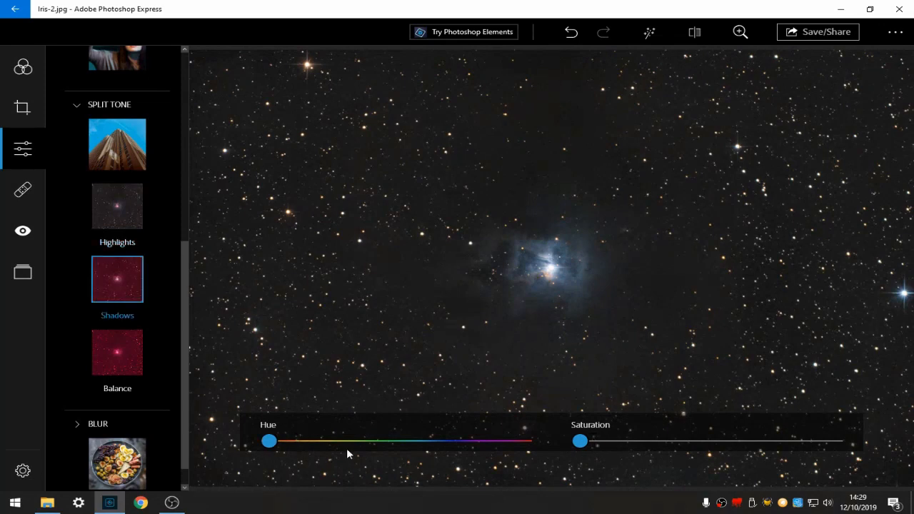
{"action": "left_click_drag", "start_coordinate": [585, 447], "coordinate": [688, 451]}
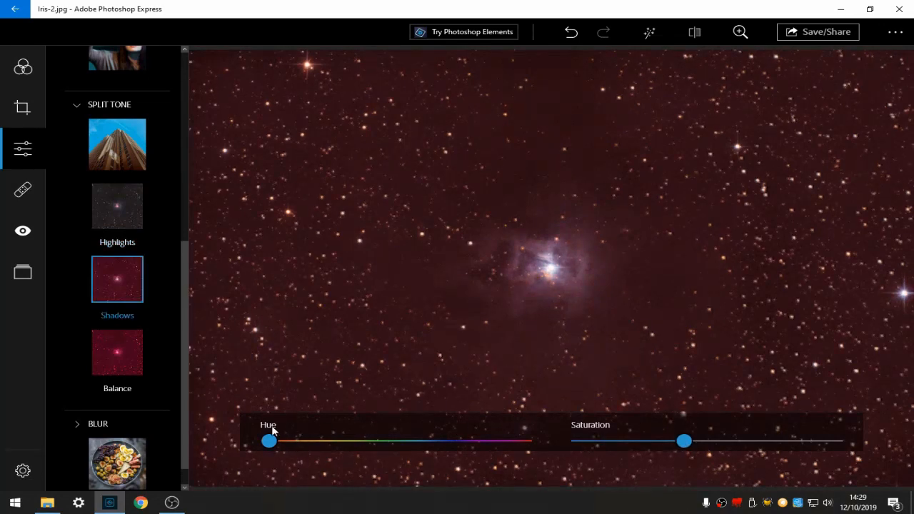
{"action": "left_click_drag", "start_coordinate": [271, 444], "coordinate": [312, 451]}
{"action": "left_click_drag", "start_coordinate": [685, 441], "coordinate": [600, 444]}
{"action": "left_click", "coordinate": [694, 34]}
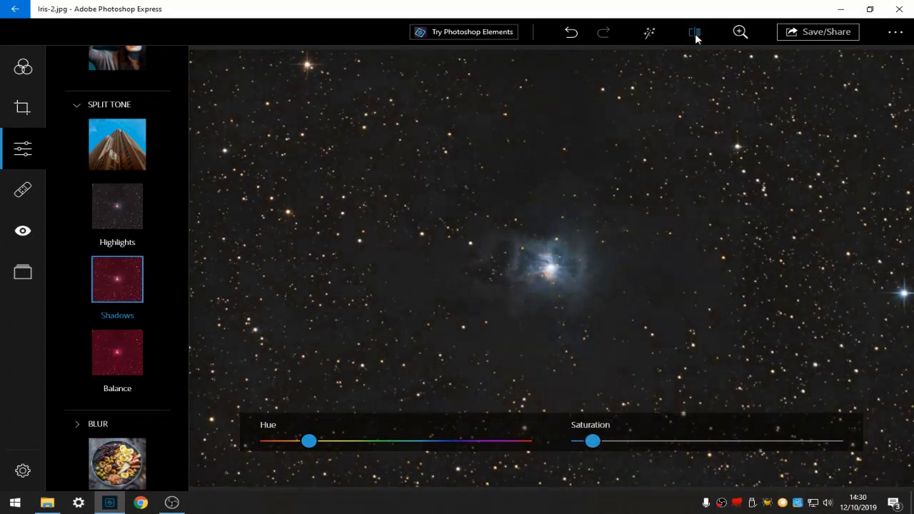
{"action": "left_click", "coordinate": [694, 34]}
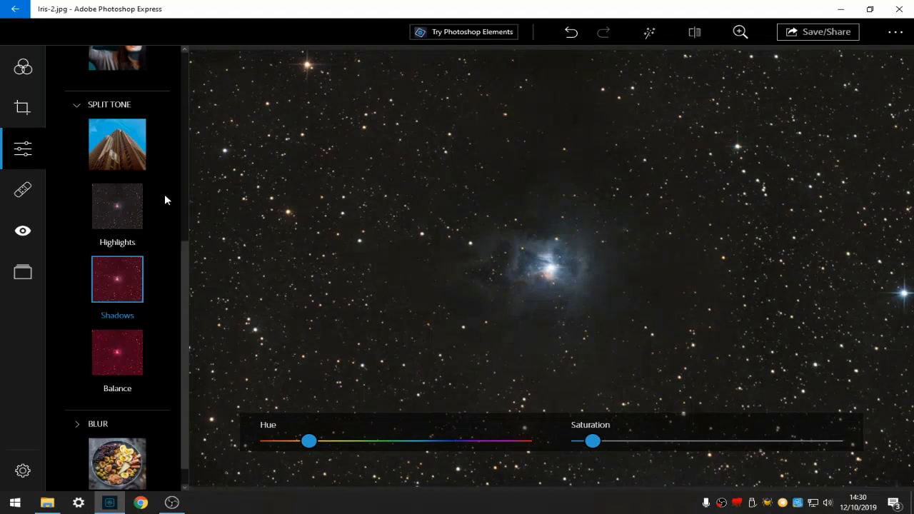
{"action": "left_click_drag", "start_coordinate": [308, 443], "coordinate": [245, 440]}
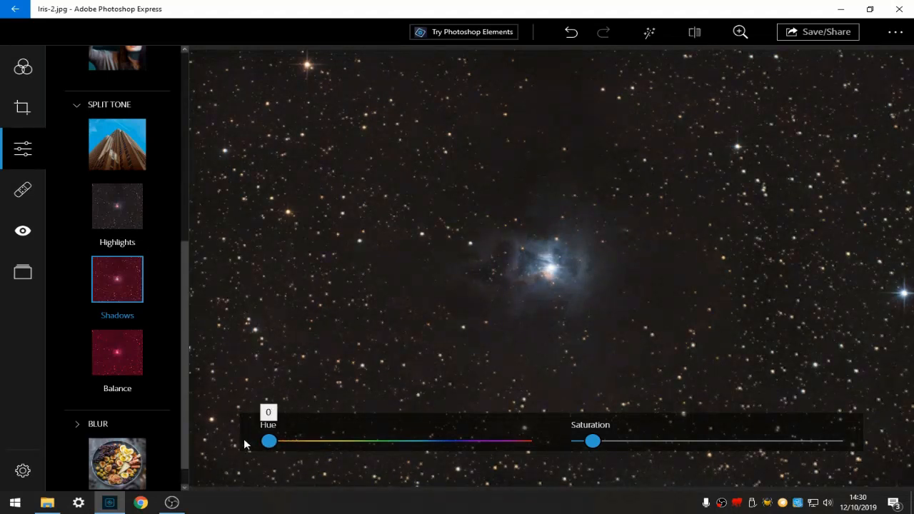
Give the Split Tone highlights a faint blue tint, compare it with the original, and return the shadows saturation to zero
{"action": "left_click", "coordinate": [125, 225]}
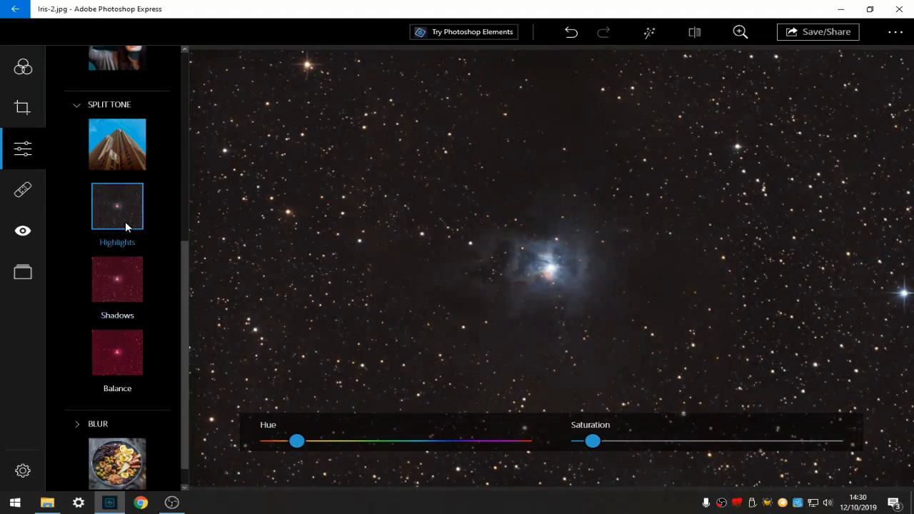
{"action": "left_click_drag", "start_coordinate": [592, 442], "coordinate": [608, 442]}
{"action": "left_click_drag", "start_coordinate": [298, 444], "coordinate": [435, 463]}
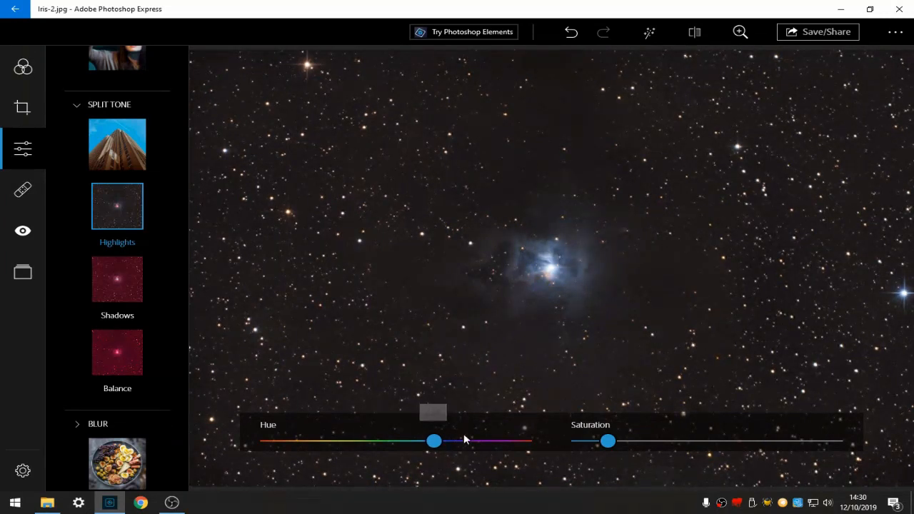
{"action": "left_click", "coordinate": [695, 33]}
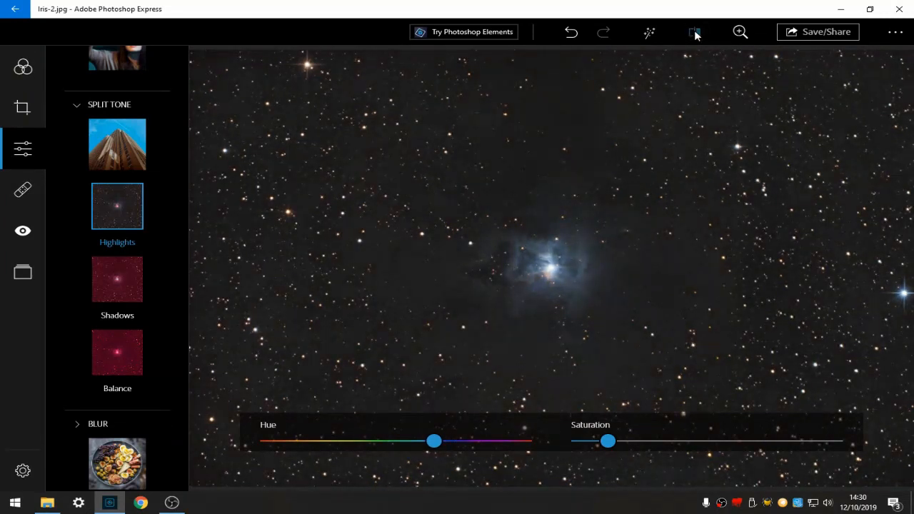
{"action": "left_click_drag", "start_coordinate": [608, 443], "coordinate": [593, 447]}
{"action": "left_click", "coordinate": [696, 34]}
{"action": "left_click", "coordinate": [696, 34]}
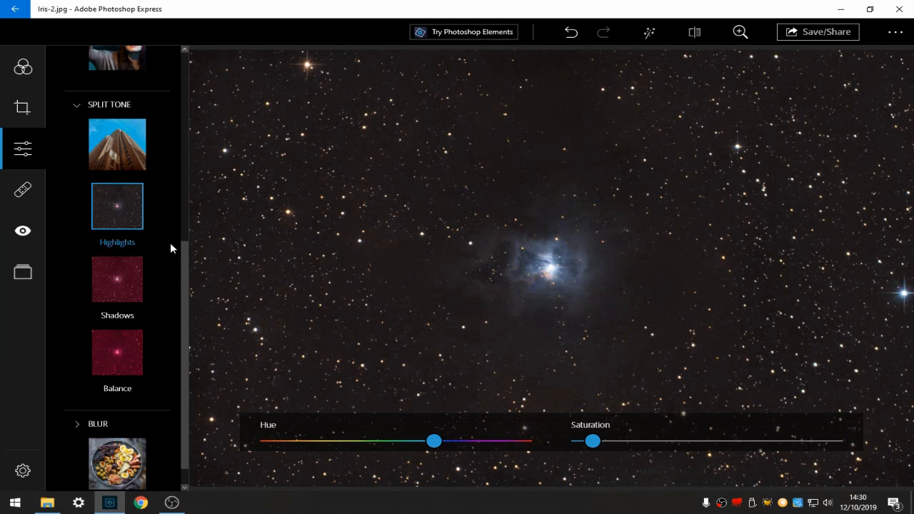
{"action": "left_click", "coordinate": [129, 278]}
{"action": "left_click_drag", "start_coordinate": [597, 444], "coordinate": [533, 444]}
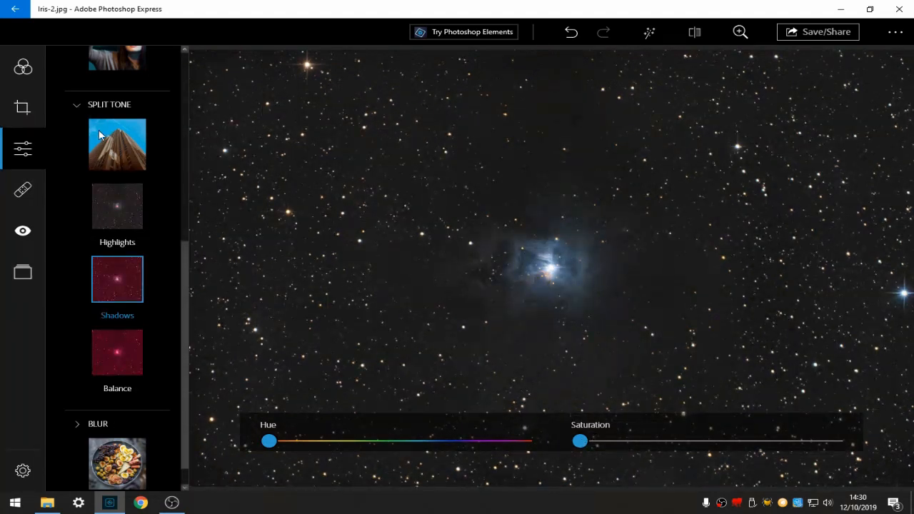
Raise the image's Light contrast slightly above neutral and compare the result with the original image
{"action": "scroll", "coordinate": [85, 226], "scroll_direction": "up", "scroll_amount": 5}
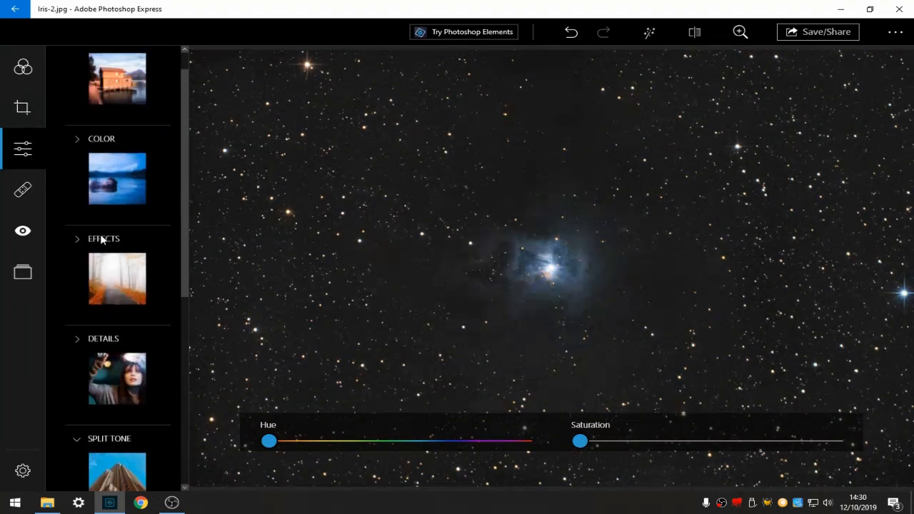
{"action": "left_click", "coordinate": [120, 100]}
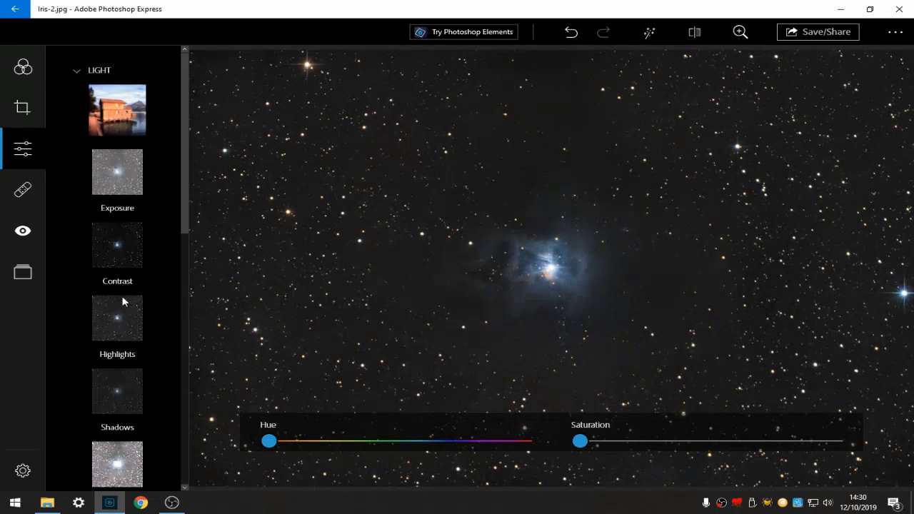
{"action": "left_click", "coordinate": [120, 258]}
{"action": "mouse_move", "coordinate": [548, 439]}
{"action": "left_mouse_down"}
{"action": "mouse_move", "coordinate": [592, 439]}
{"action": "mouse_move", "coordinate": [484, 438]}
{"action": "mouse_move", "coordinate": [566, 437]}
{"action": "mouse_move", "coordinate": [558, 433]}
{"action": "left_mouse_up"}
{"action": "left_click", "coordinate": [694, 33]}
{"action": "left_click", "coordinate": [695, 35]}
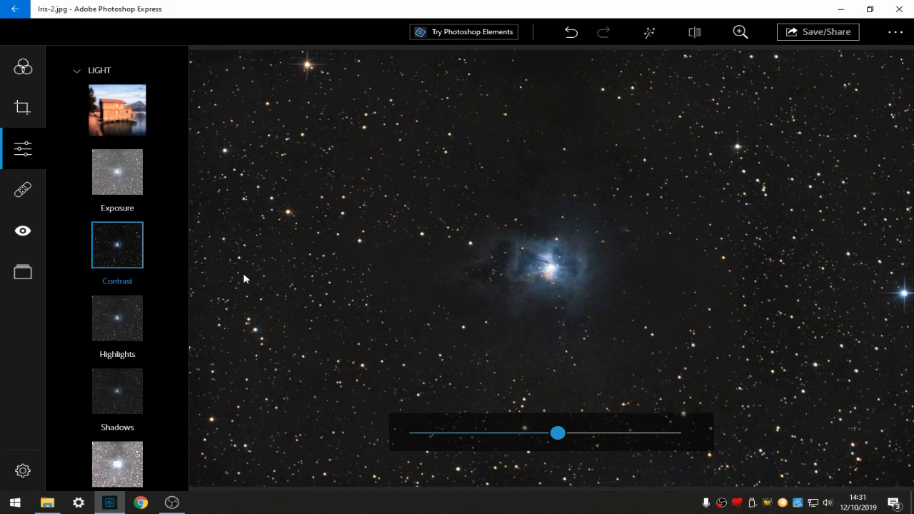
Start saving the edited nebula image to a file
{"action": "left_click", "coordinate": [794, 32]}
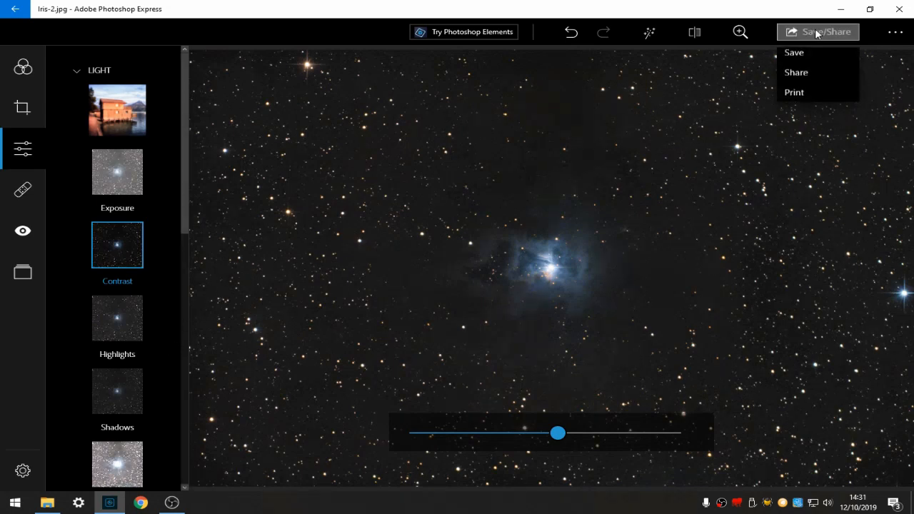
{"action": "left_click", "coordinate": [795, 62]}
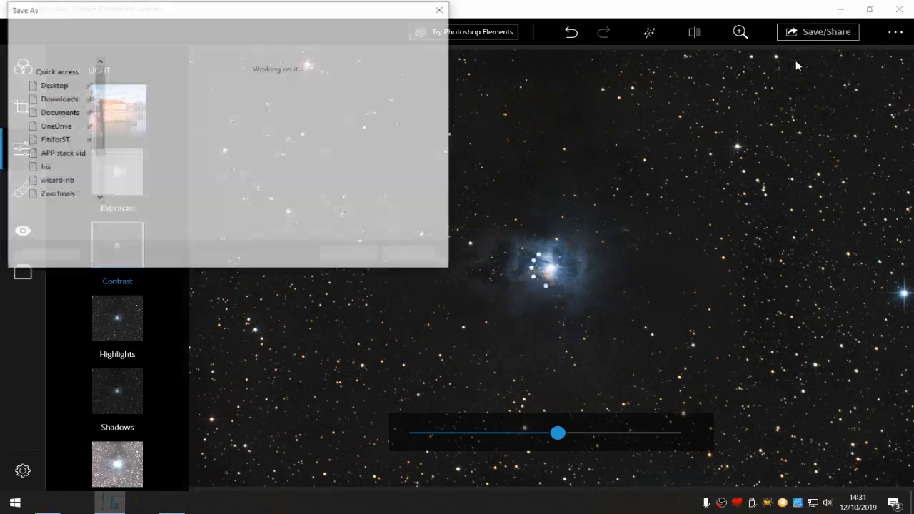